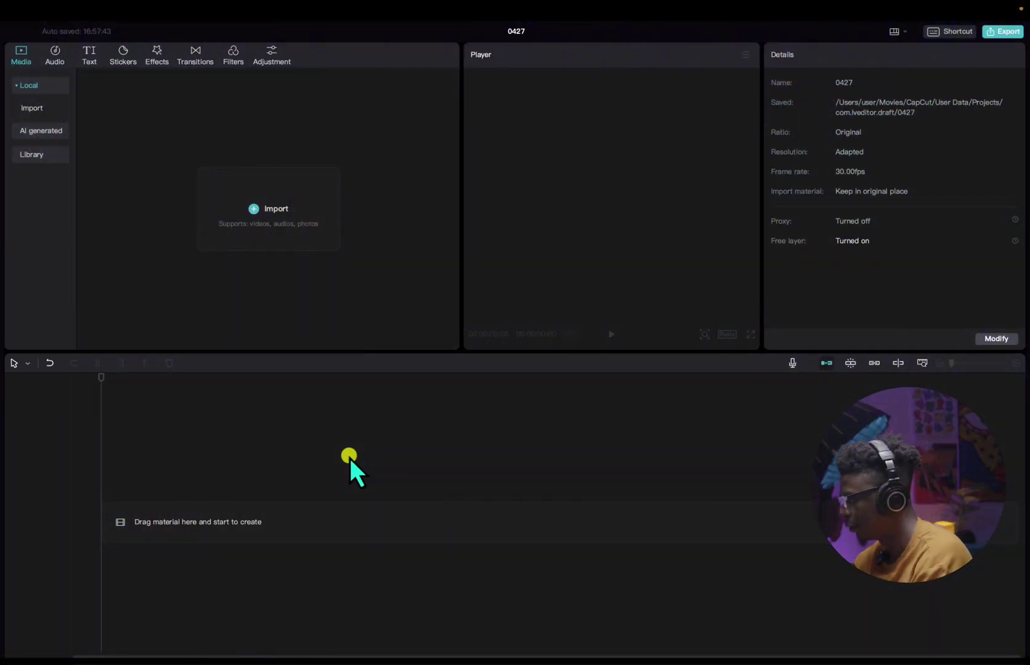
# Import Clip.MP4 and '03. SAPA DEY (Unmastered).mp3' together from the Desktop folder.
pyautogui.click(316, 233)
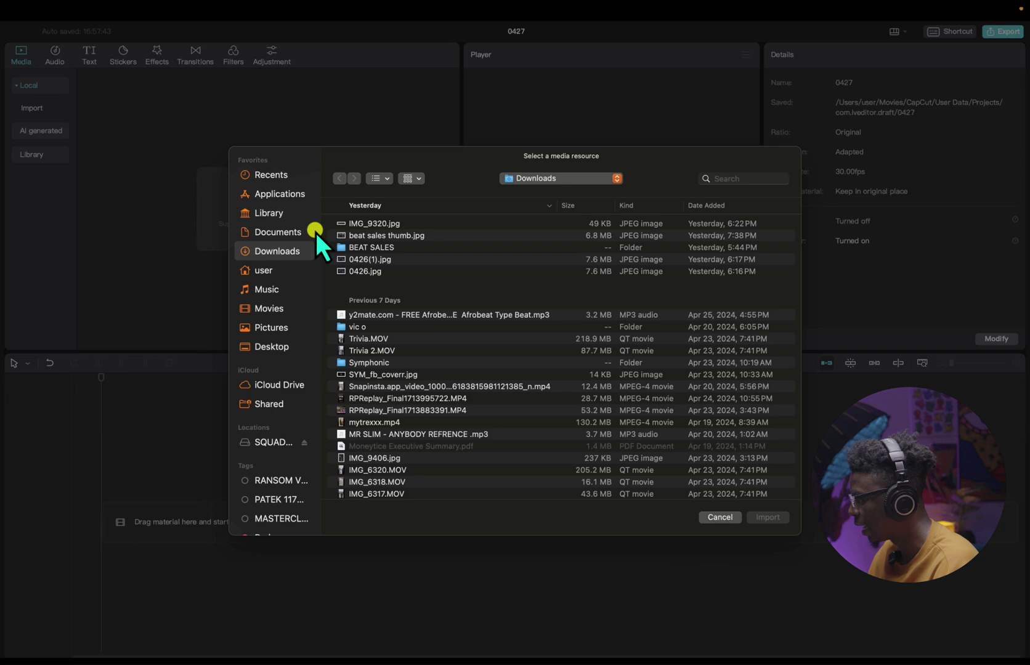
pyautogui.click(719, 520)
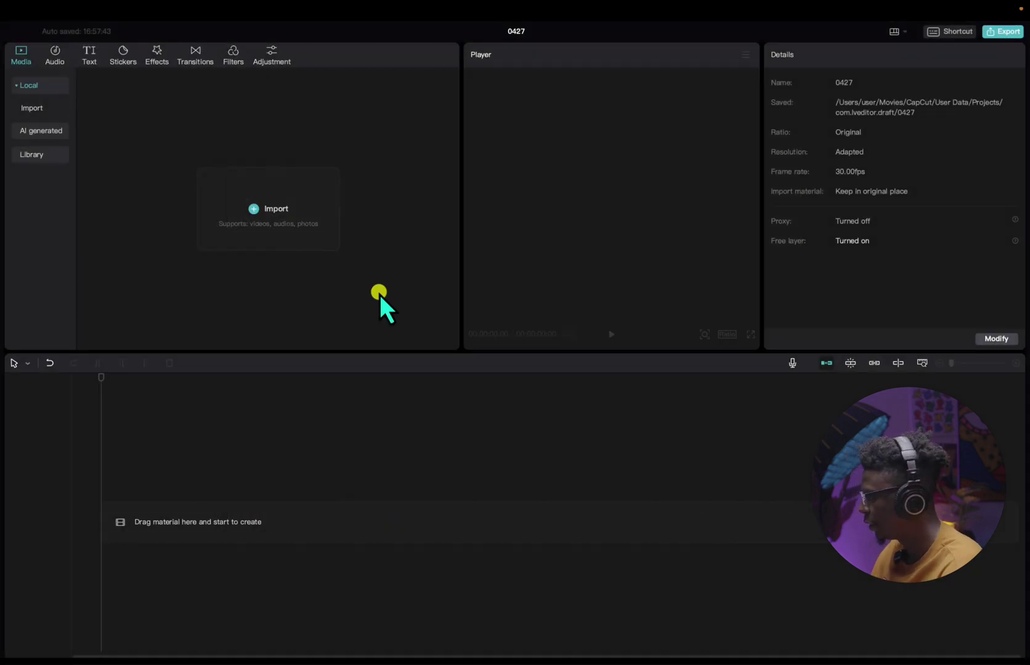
pyautogui.click(286, 242)
pyautogui.click(280, 349)
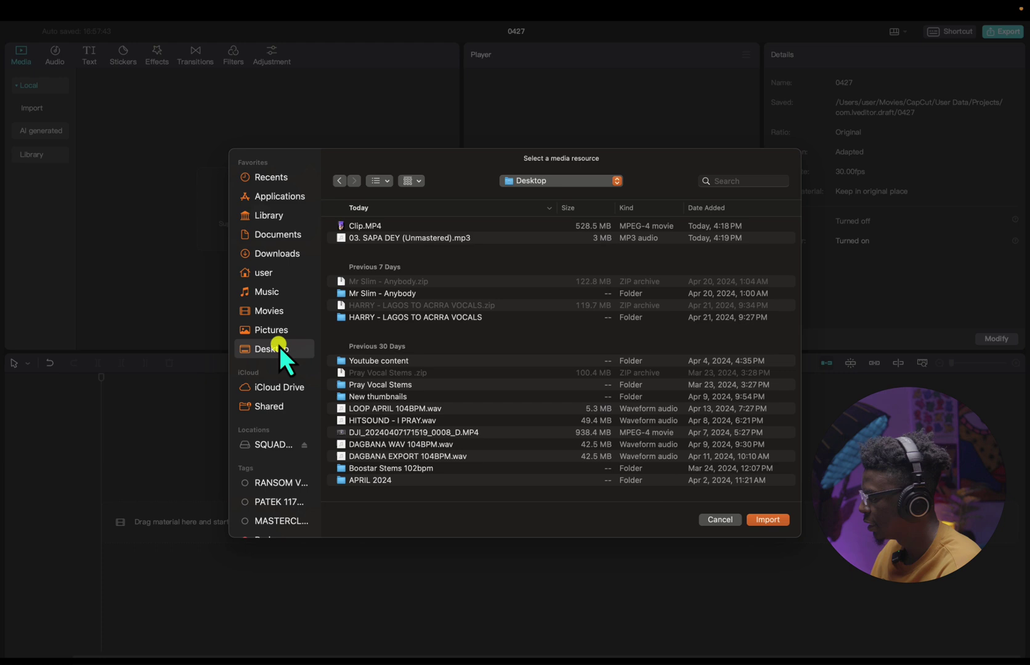
pyautogui.click(402, 226)
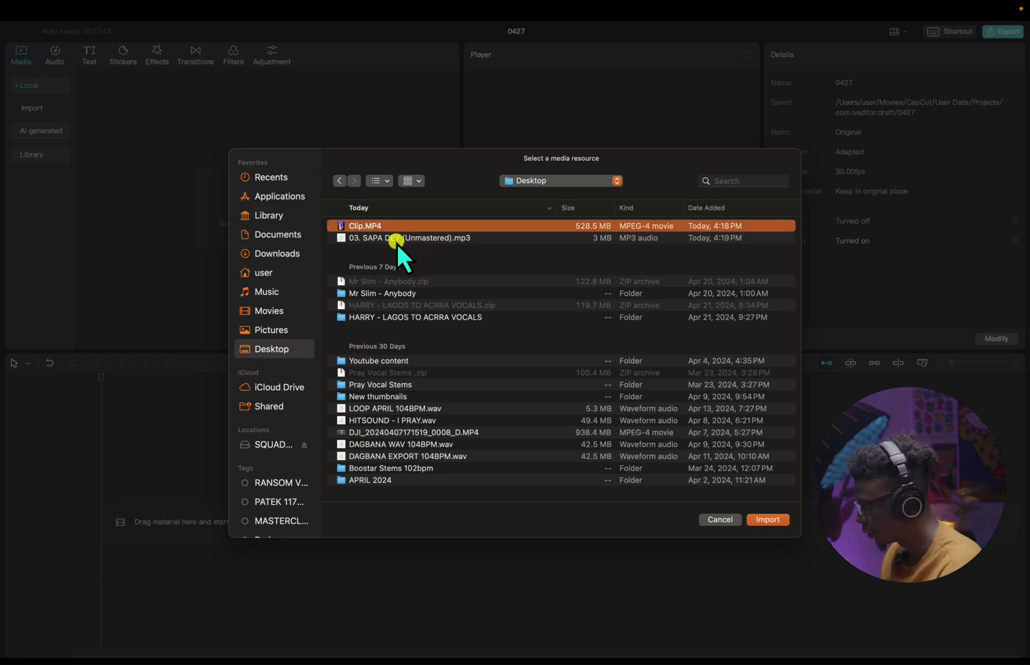
pyautogui.click(396, 239)
pyautogui.keyDown('shift'); pyautogui.click(388, 227); pyautogui.keyUp('shift')
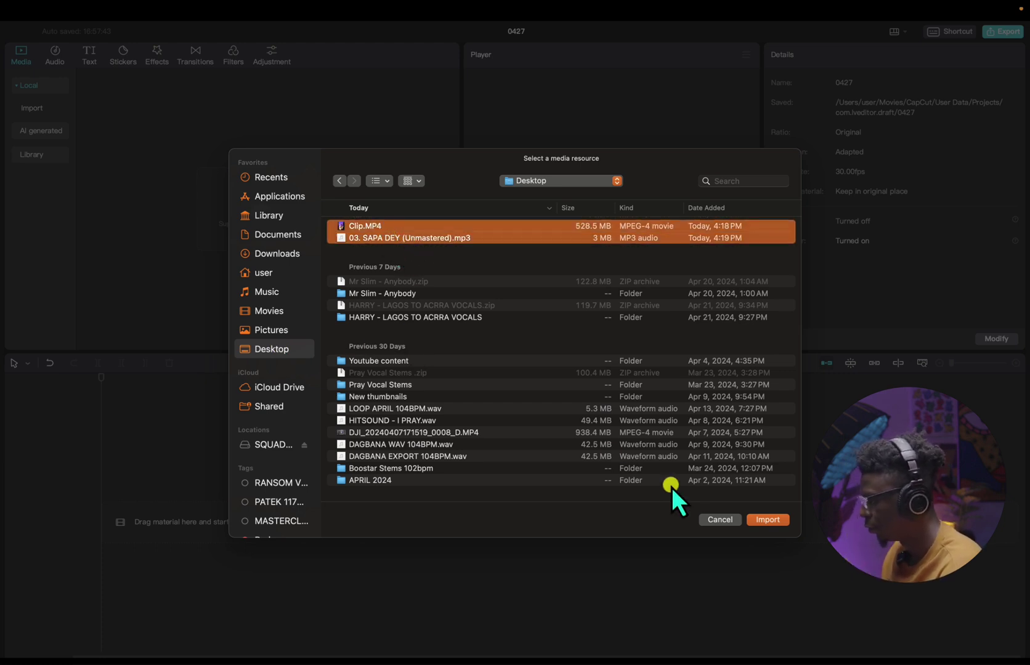
pyautogui.click(768, 520)
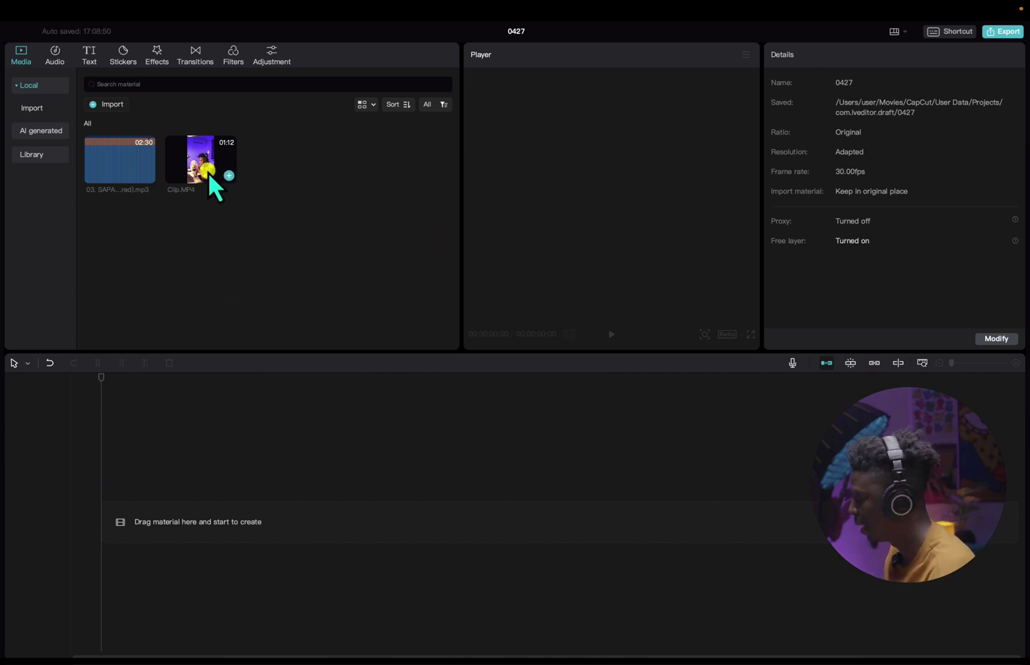
# Place Clip.MP4 on the video track and the SAPA DEY mp3 on the track below it.
pyautogui.moveTo(208, 174); pyautogui.dragTo(111, 524)
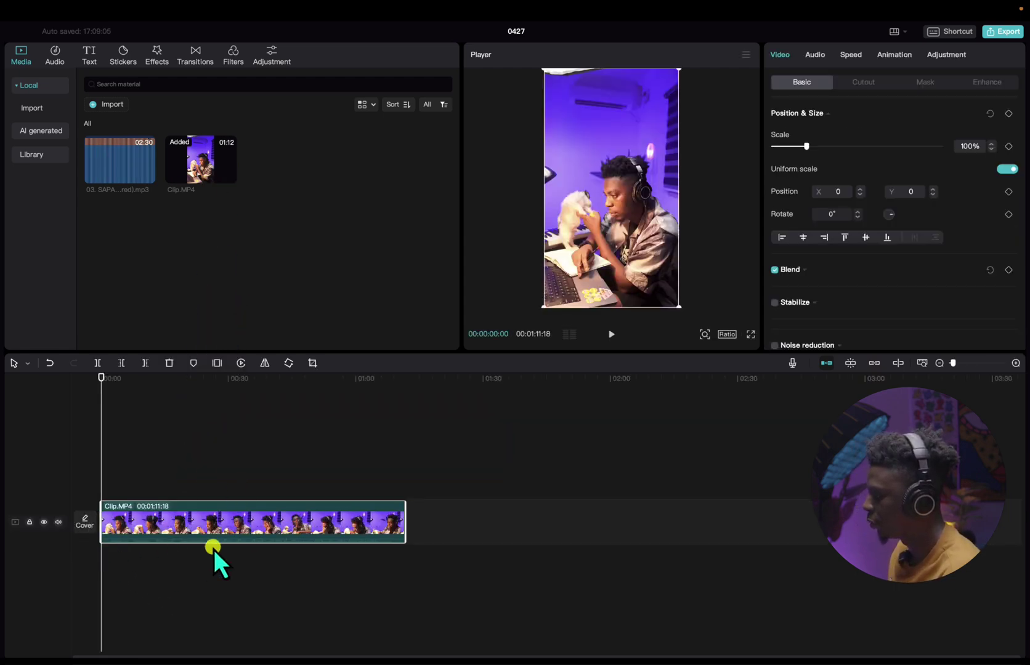
pyautogui.moveTo(104, 400)
pyautogui.mouseDown()
pyautogui.moveTo(175, 391)
pyautogui.moveTo(338, 398)
pyautogui.moveTo(238, 409)
pyautogui.moveTo(101, 404)
pyautogui.mouseUp()
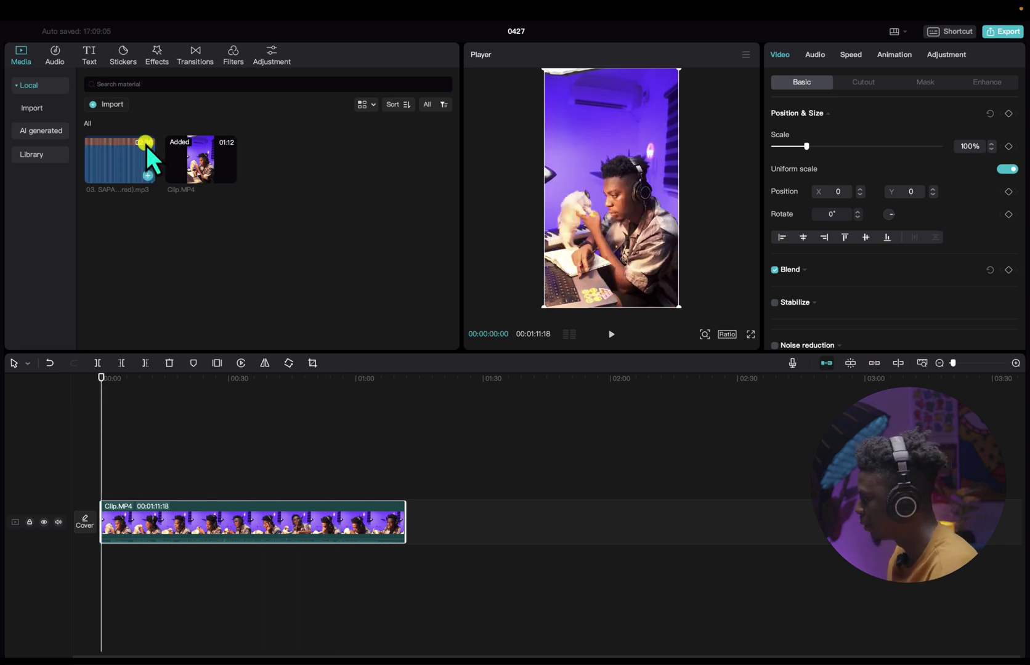
pyautogui.moveTo(123, 171); pyautogui.dragTo(97, 559)
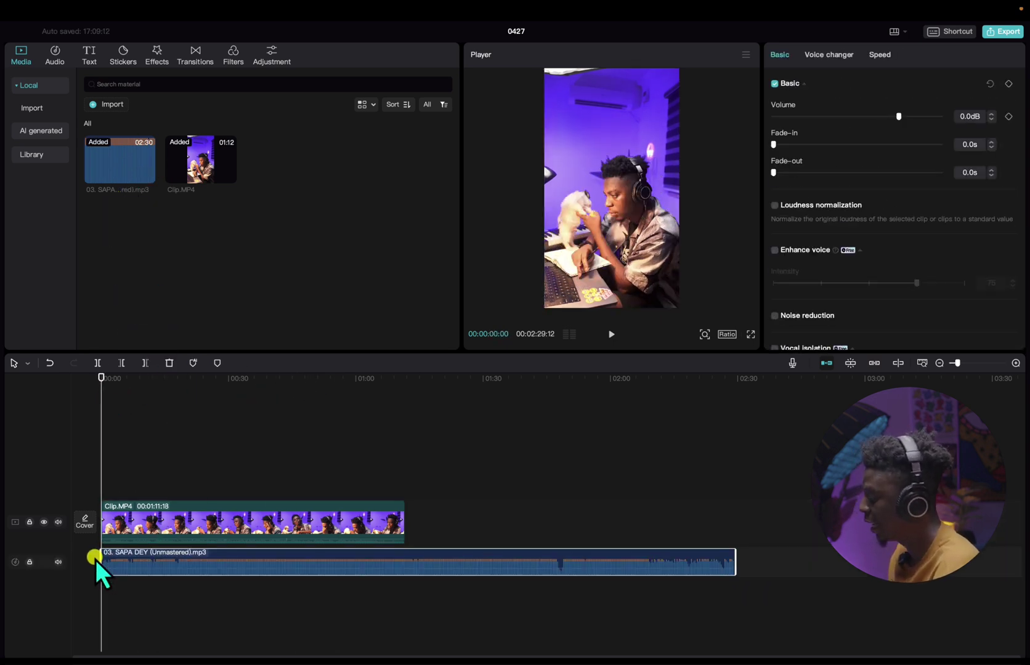
pyautogui.click(177, 576)
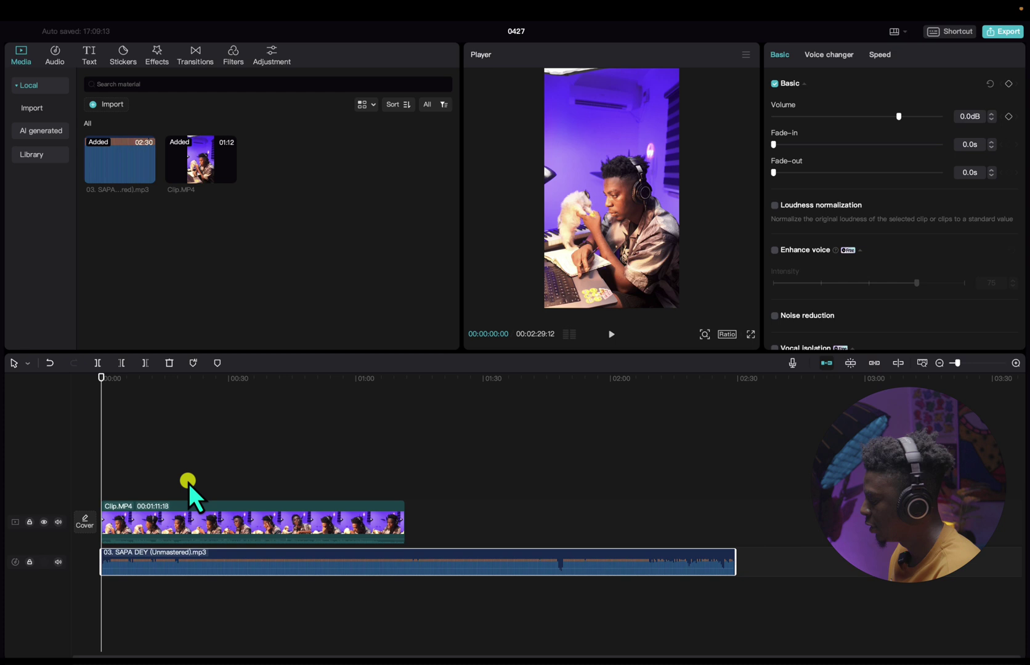
pyautogui.click(109, 490)
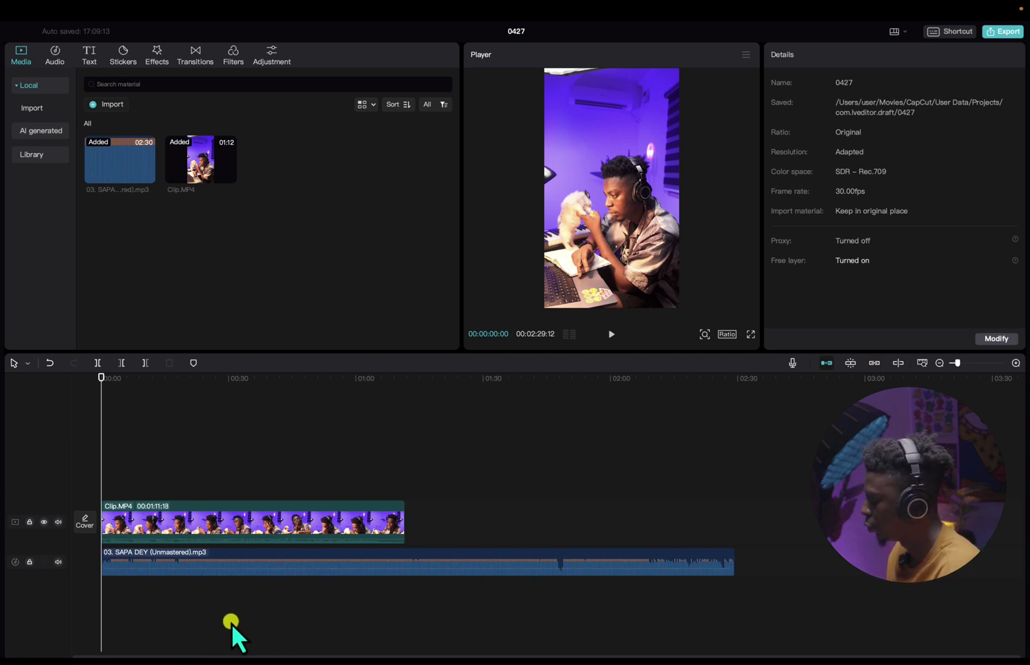
# Sync the video clip to the SAPA DEY song's audio with Sync video to sound.
pyautogui.scroll(5, 230, 523)
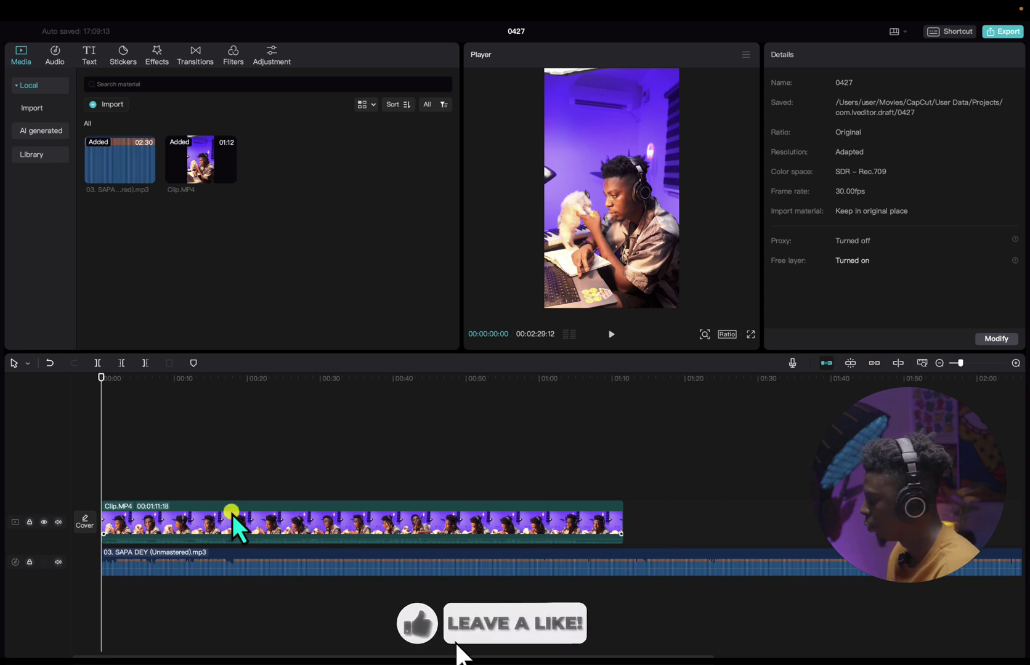
pyautogui.click(187, 508)
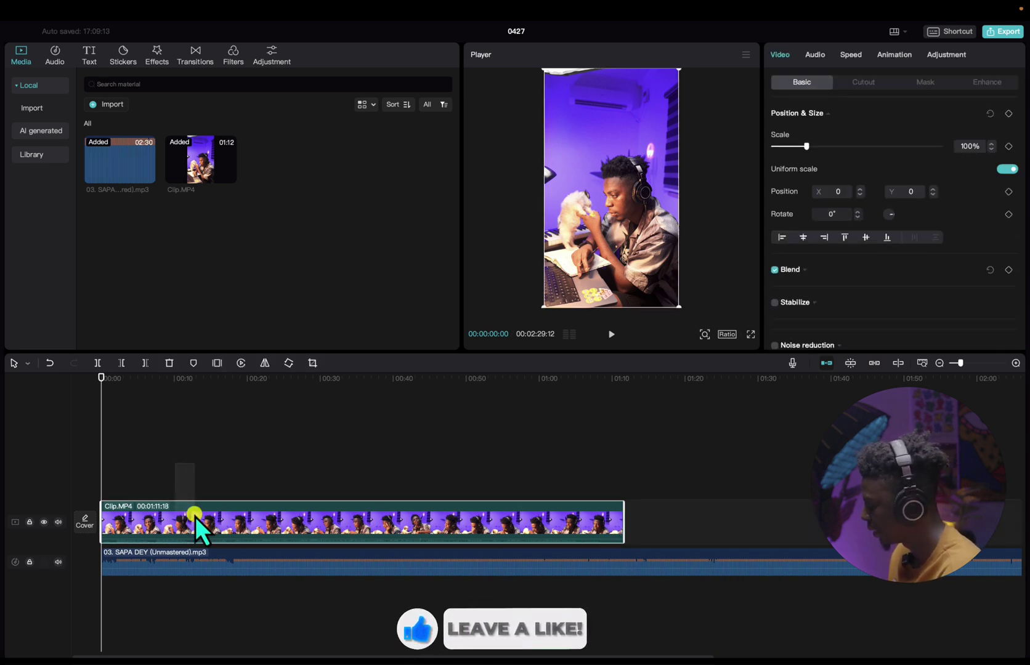
pyautogui.click(209, 559)
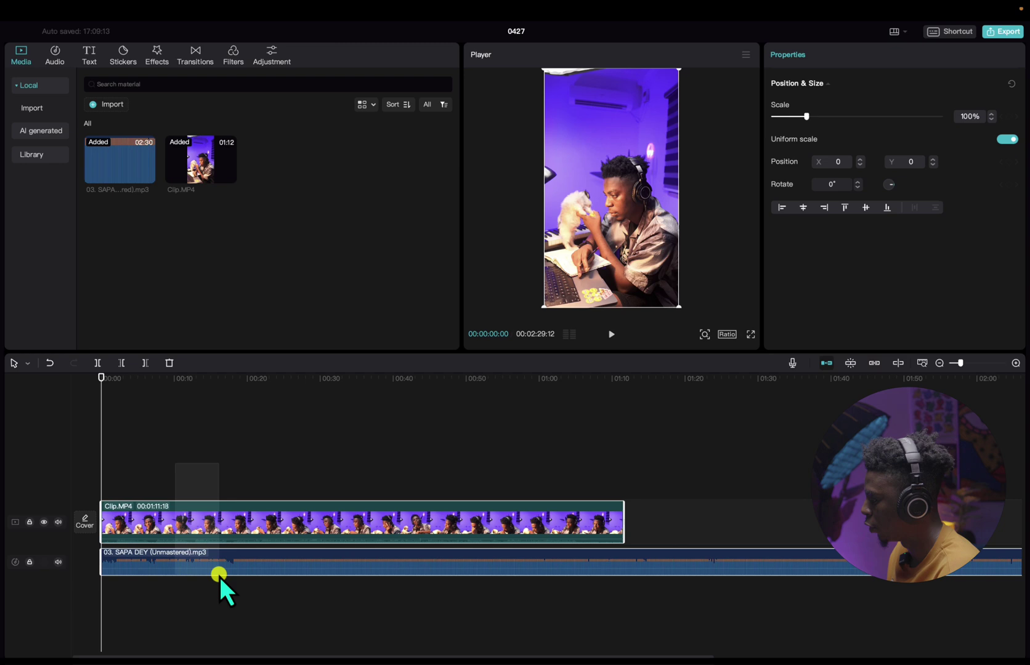
pyautogui.rightClick(218, 561)
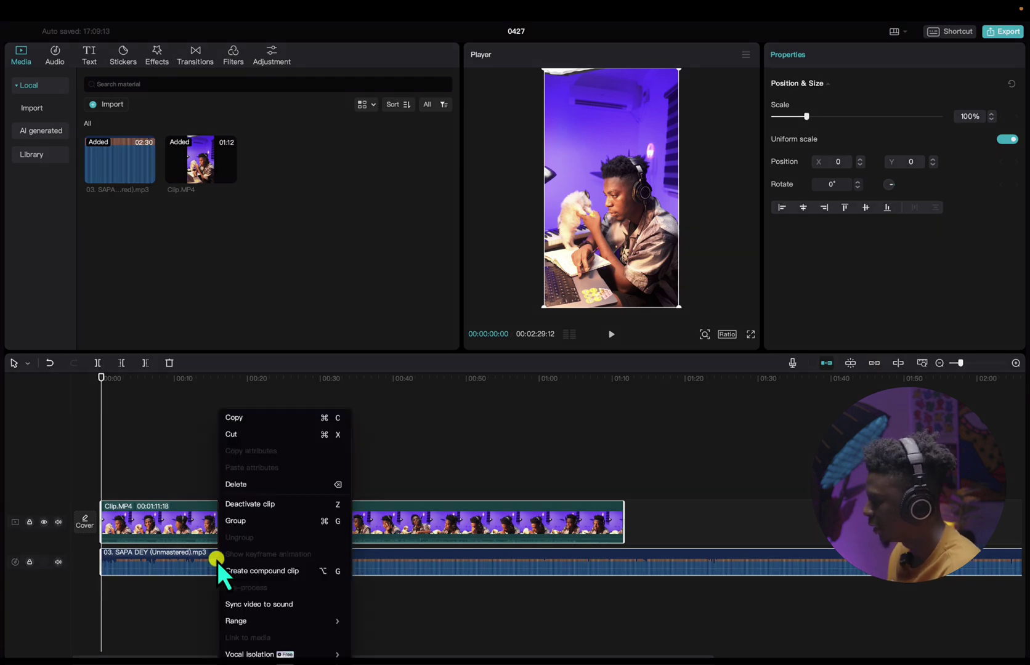
pyautogui.click(273, 606)
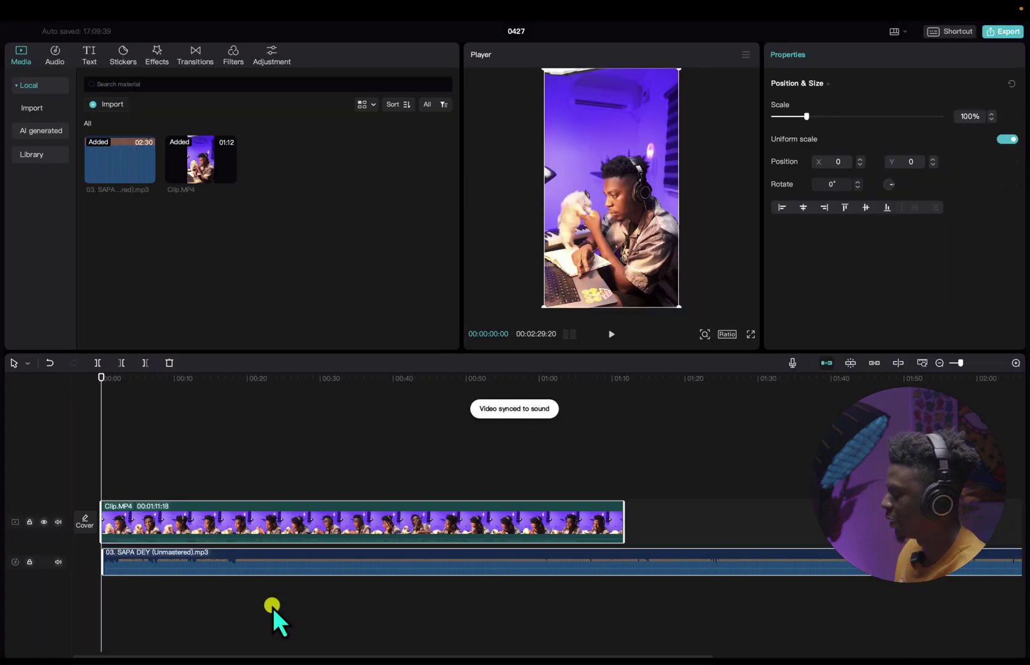
# Play back from the start to check the sync, stopping at around nine seconds.
pyautogui.scroll(3, 119, 469)
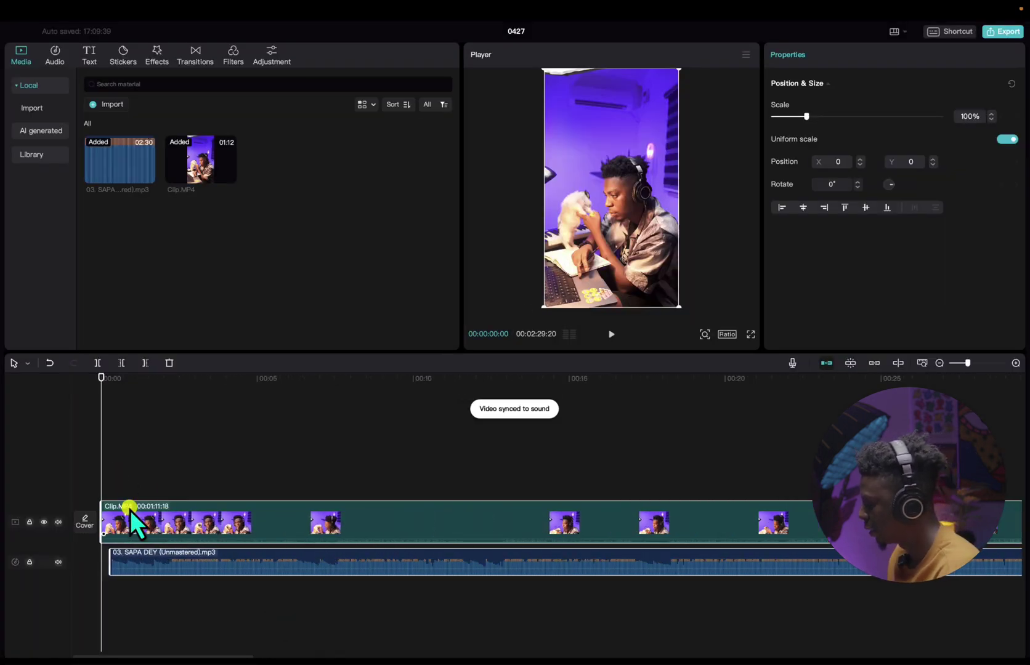
pyautogui.click(122, 486)
pyautogui.press('space')
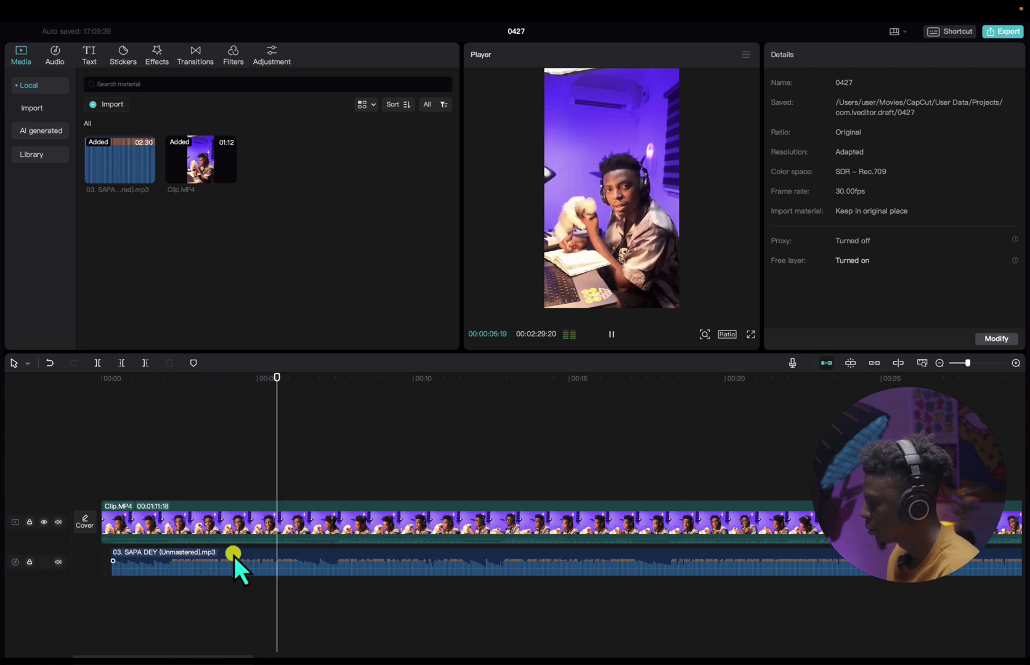
pyautogui.press('space')
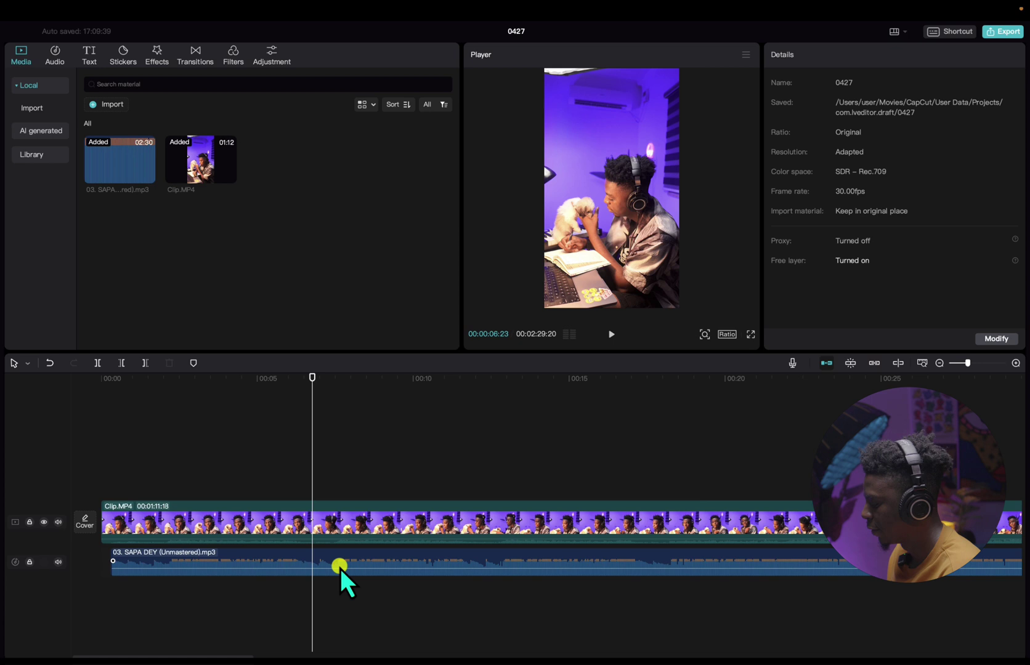
pyautogui.press('XF86AudioLowerVolume')
pyautogui.press('XF86AudioLowerVolume')
pyautogui.press('XF86AudioLowerVolume')
pyautogui.press('XF86AudioLowerVolume')
pyautogui.press('XF86AudioLowerVolume')
pyautogui.press('XF86AudioLowerVolume')
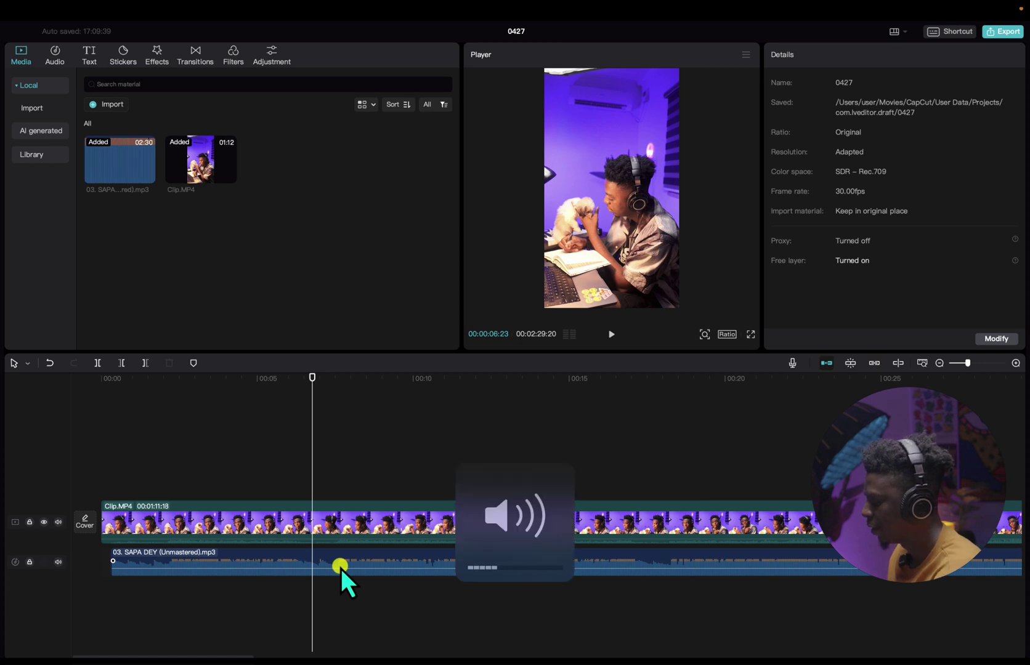
pyautogui.press('space')
pyautogui.press('XF86AudioRaiseVolume')
pyautogui.press('XF86AudioRaiseVolume')
pyautogui.press('XF86AudioRaiseVolume')
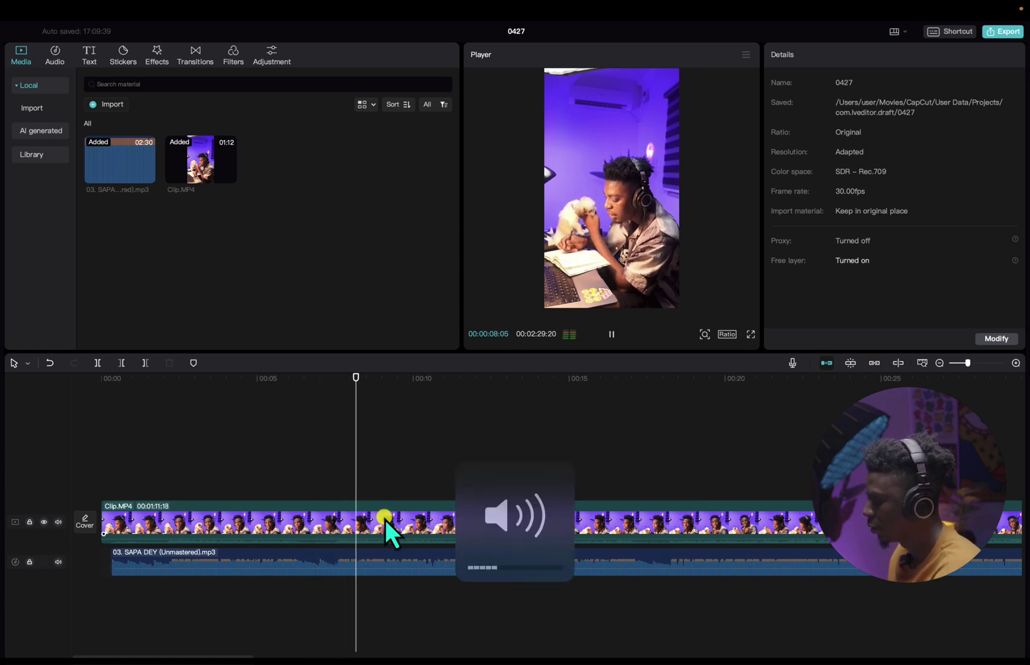
pyautogui.press('space')
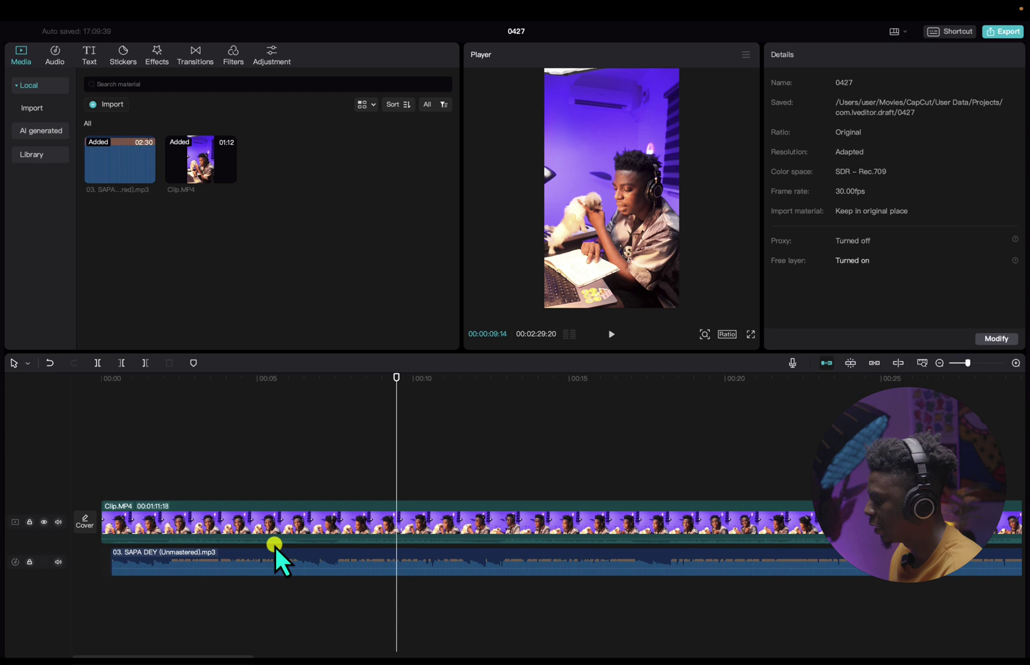
pyautogui.scroll(-1, 373, 539)
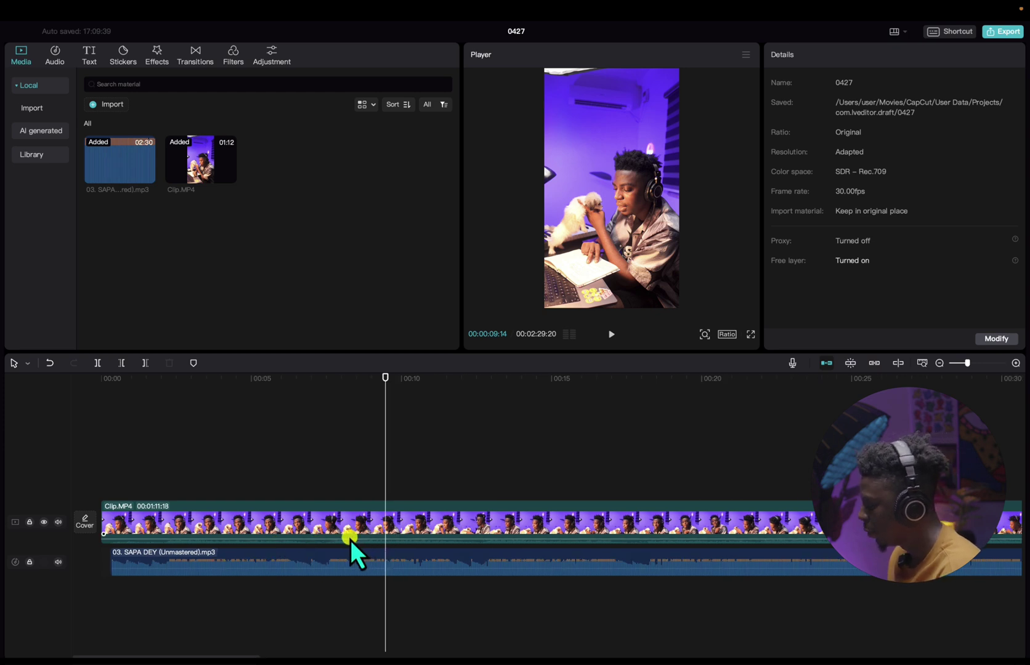
# Lower the video clip's own volume, put the playhead at 00:00:00:09, and select the video clip.
pyautogui.moveTo(349, 540); pyautogui.dragTo(347, 573)
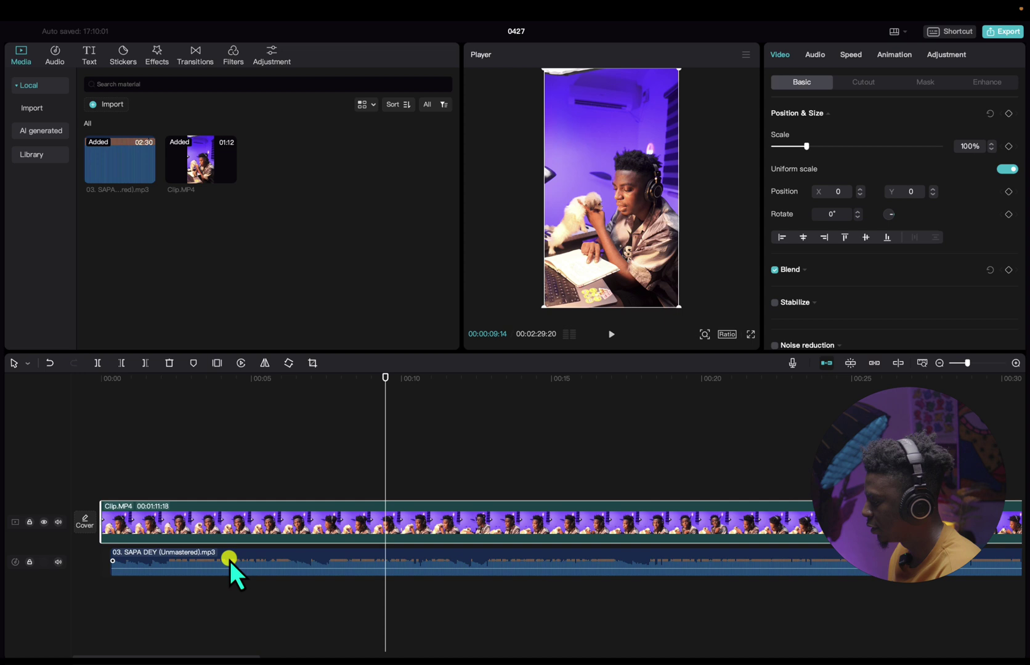
pyautogui.click(106, 482)
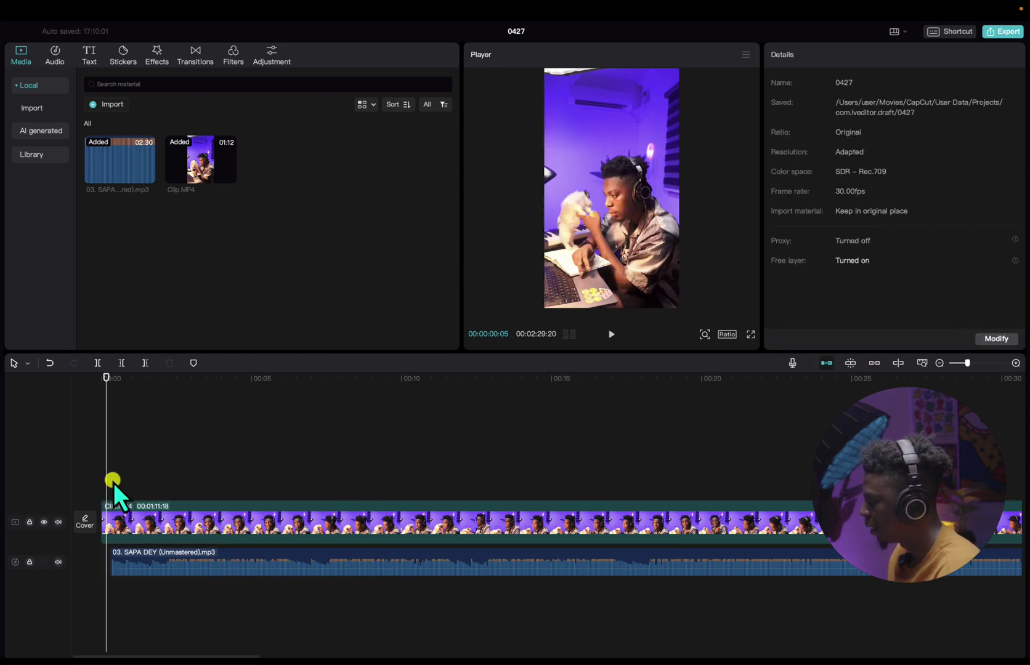
pyautogui.scroll(3, 113, 482)
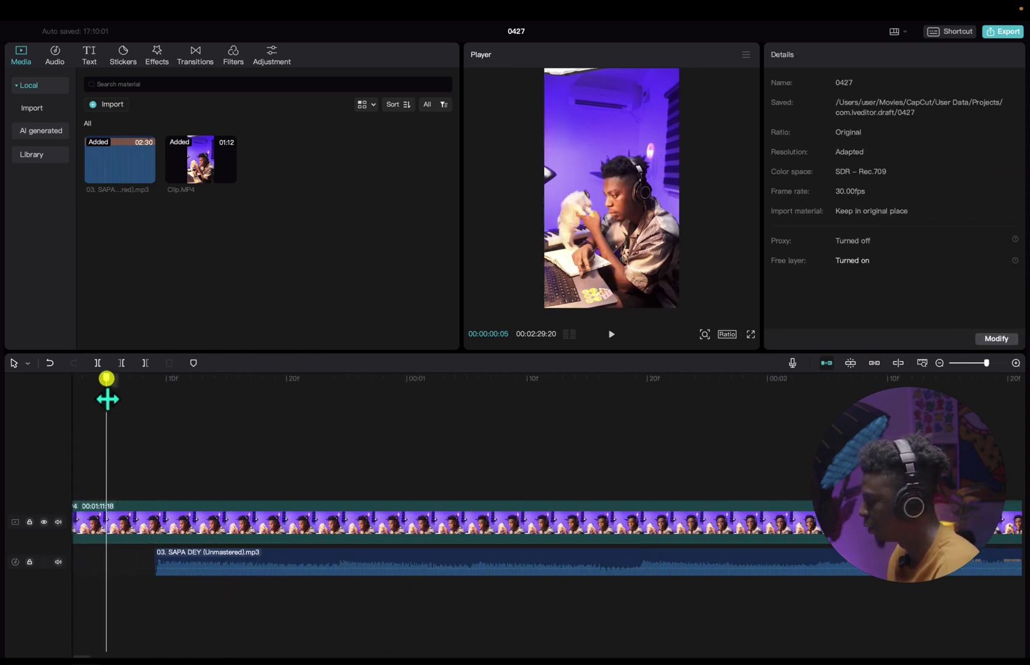
pyautogui.scroll(2, 106, 396)
pyautogui.click(144, 388)
pyautogui.moveTo(145, 388); pyautogui.dragTo(210, 400)
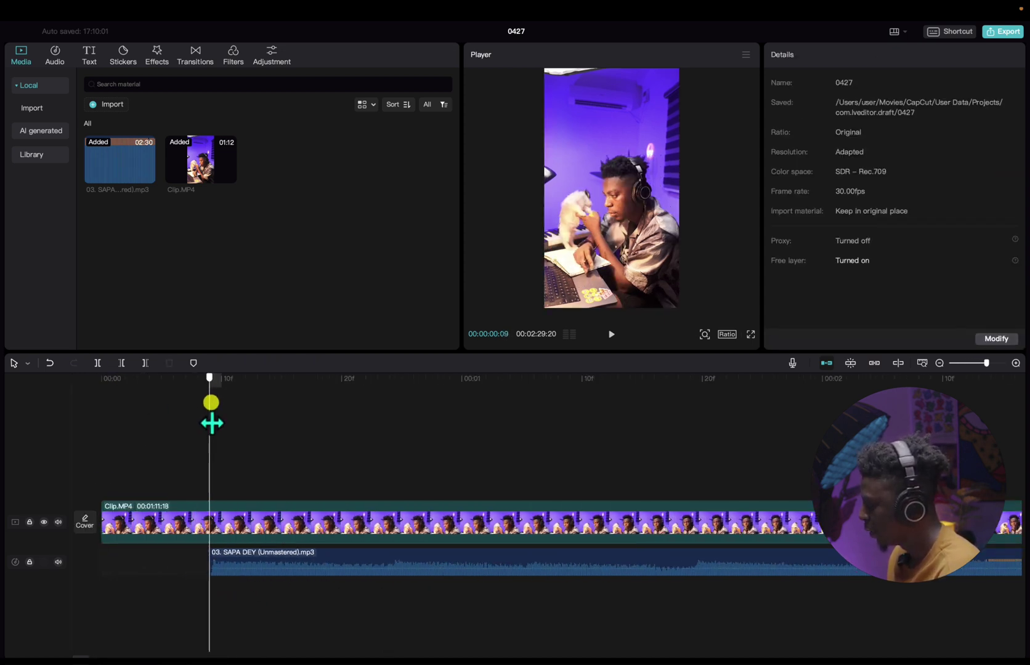
pyautogui.click(210, 518)
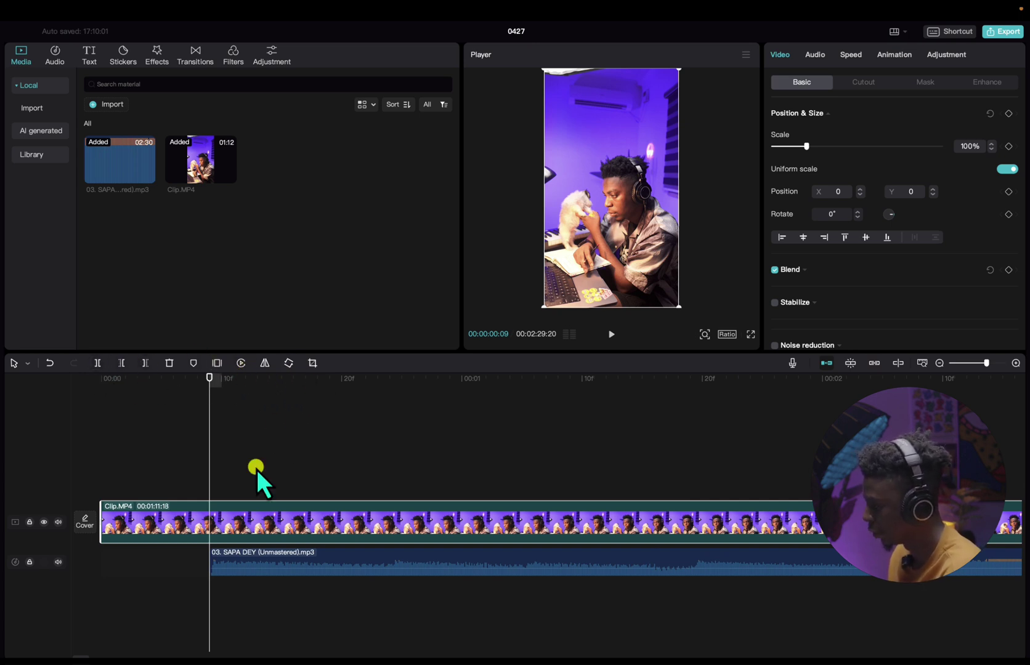
# Split the video clip at 9 frames with Ctrl+B, checking the shortcuts list and the split.
pyautogui.hotkey('ctrl', 'b')
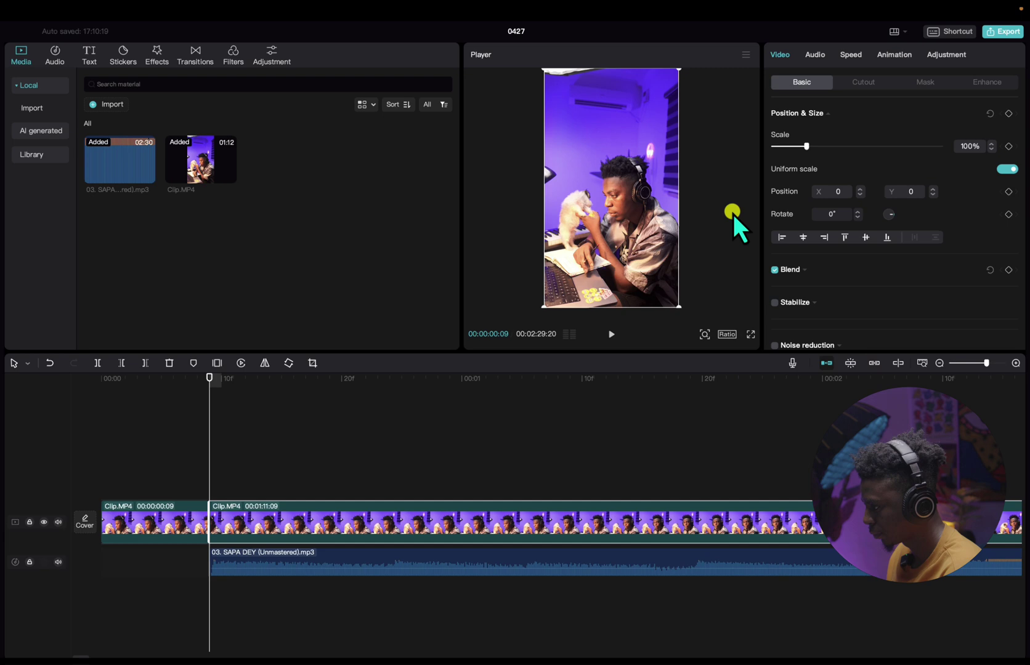
pyautogui.click(954, 32)
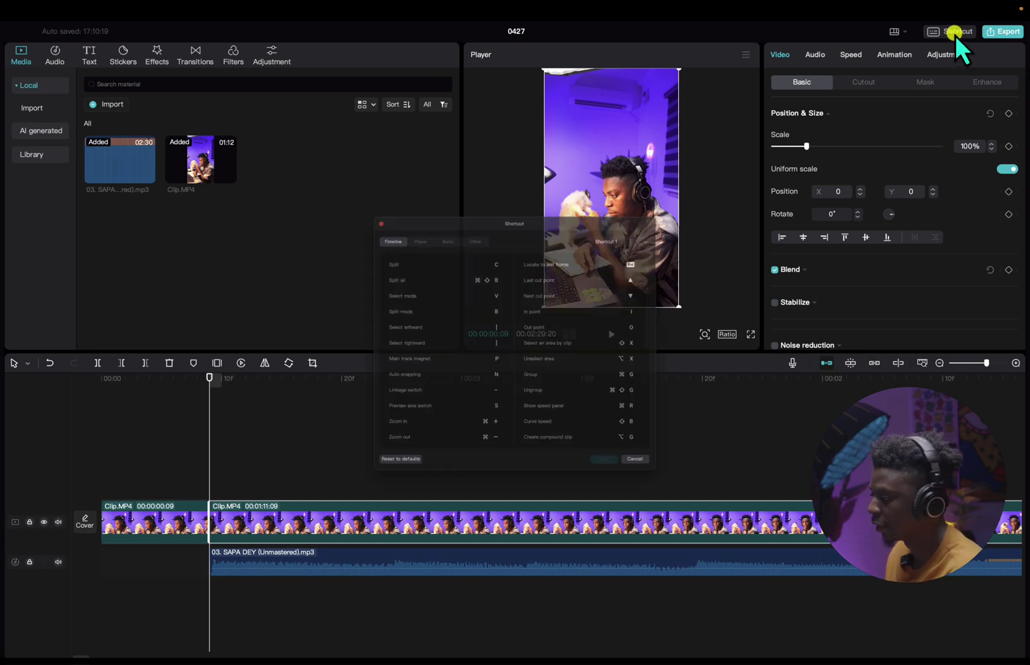
pyautogui.scroll(-1, 452, 386)
pyautogui.scroll(1, 449, 388)
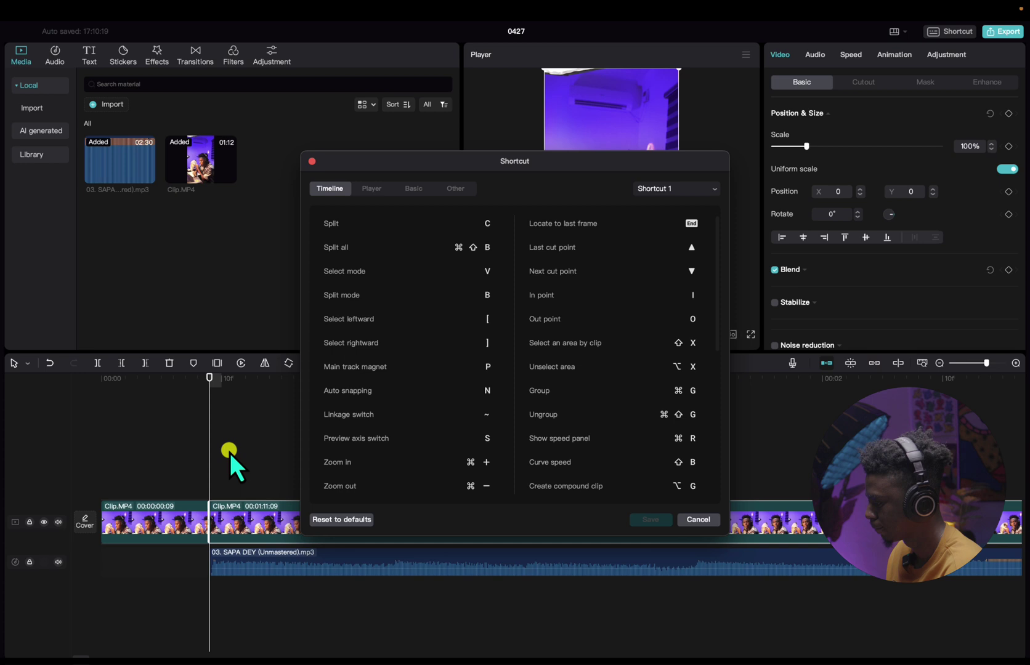
pyautogui.click(652, 518)
pyautogui.click(186, 524)
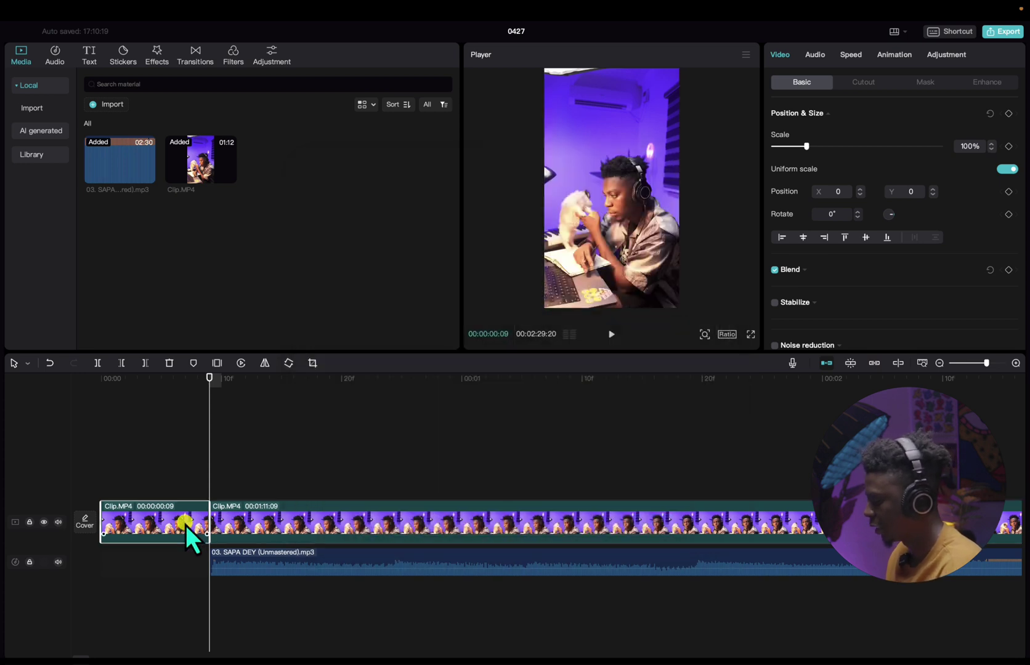
pyautogui.hotkey('ctrl', 'z')
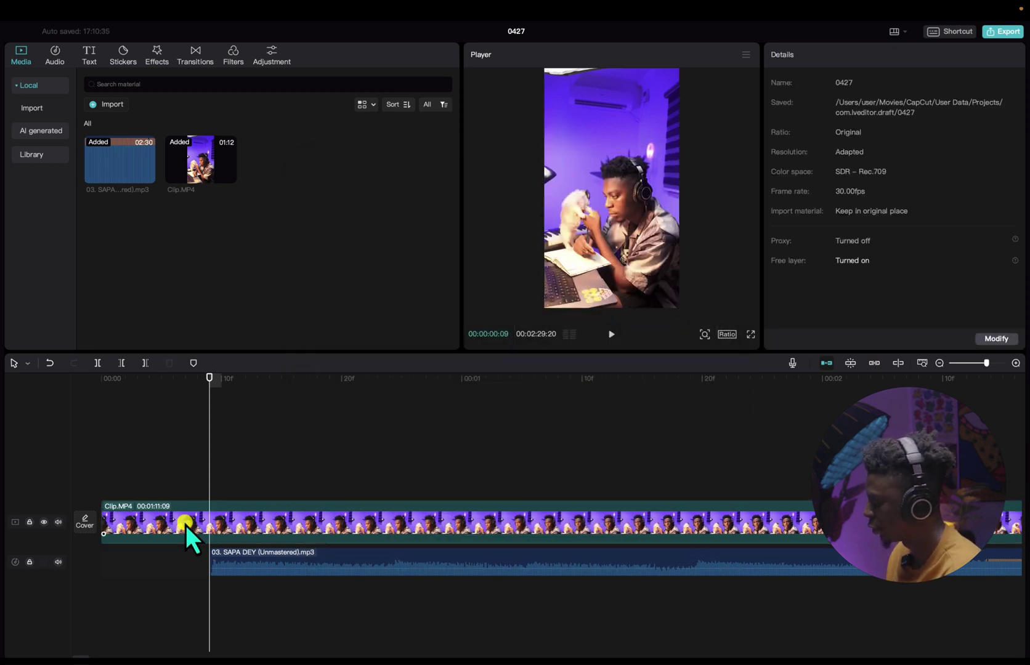
pyautogui.hotkey('ctrl', 'shift', 'z')
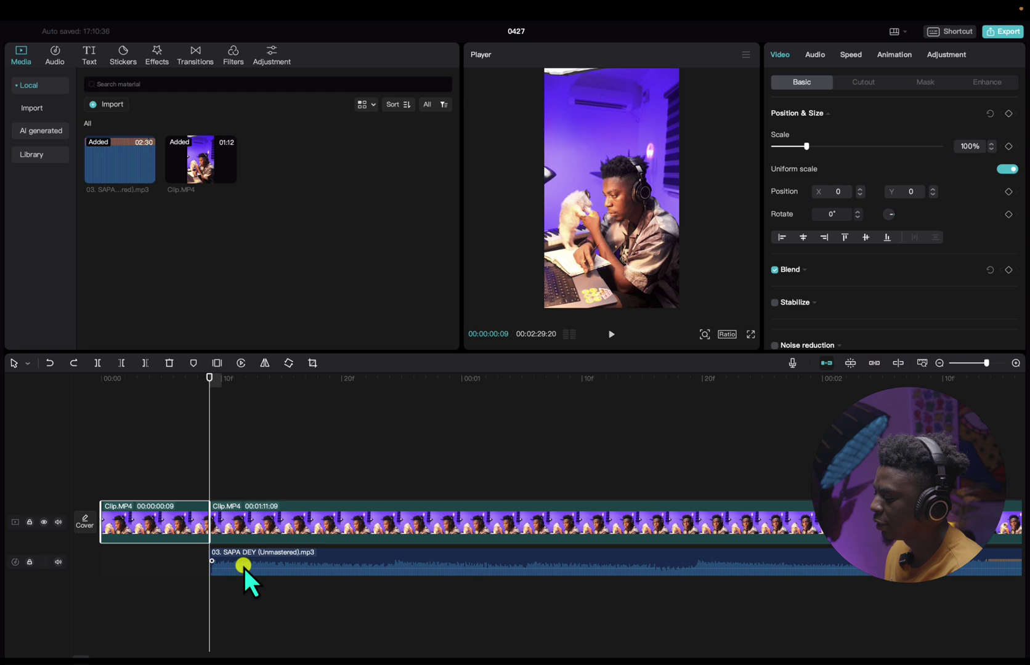
# Turn off main-track snapping, delete the 9-frame lead-in, and move both clips to 00:00.
pyautogui.click(827, 365)
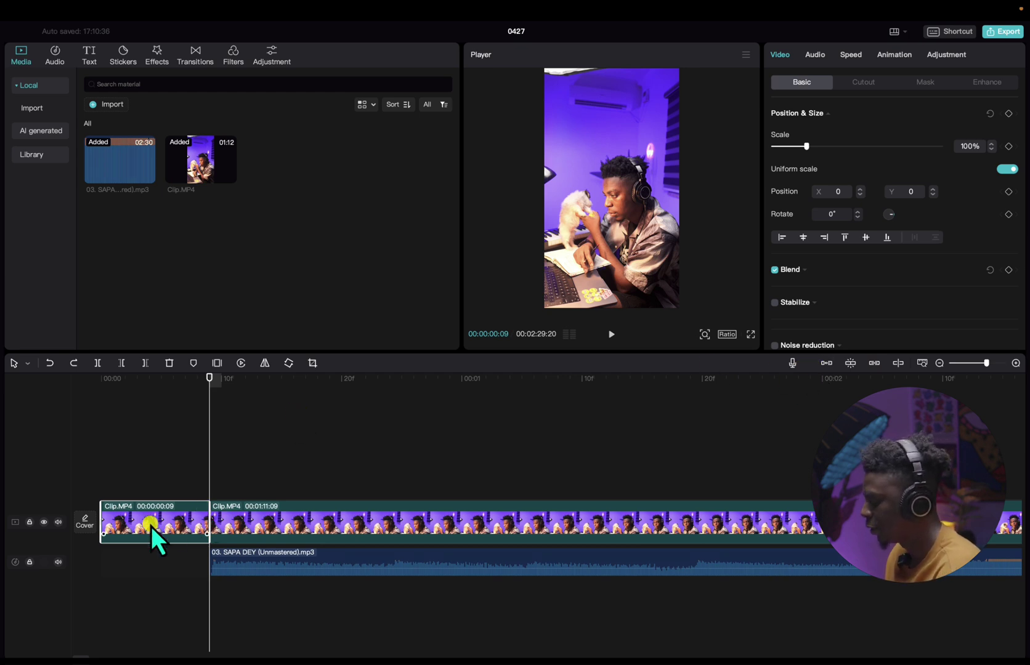
pyautogui.press('Delete')
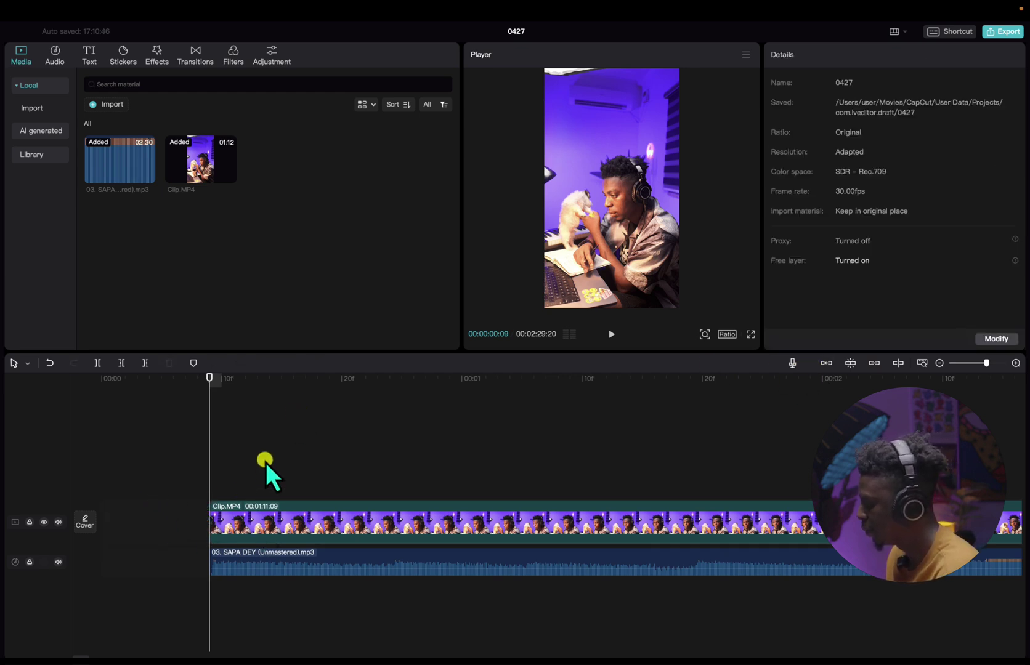
pyautogui.click(267, 530)
pyautogui.keyDown('super'); pyautogui.click(280, 575); pyautogui.keyUp('super')
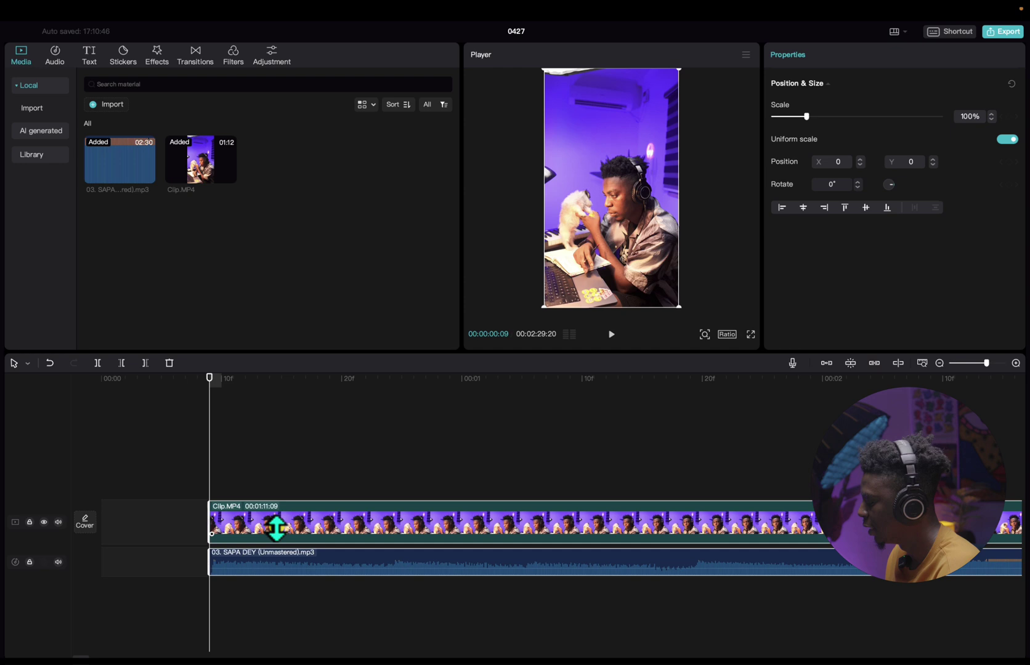
pyautogui.moveTo(277, 527); pyautogui.dragTo(164, 524)
pyautogui.click(120, 436)
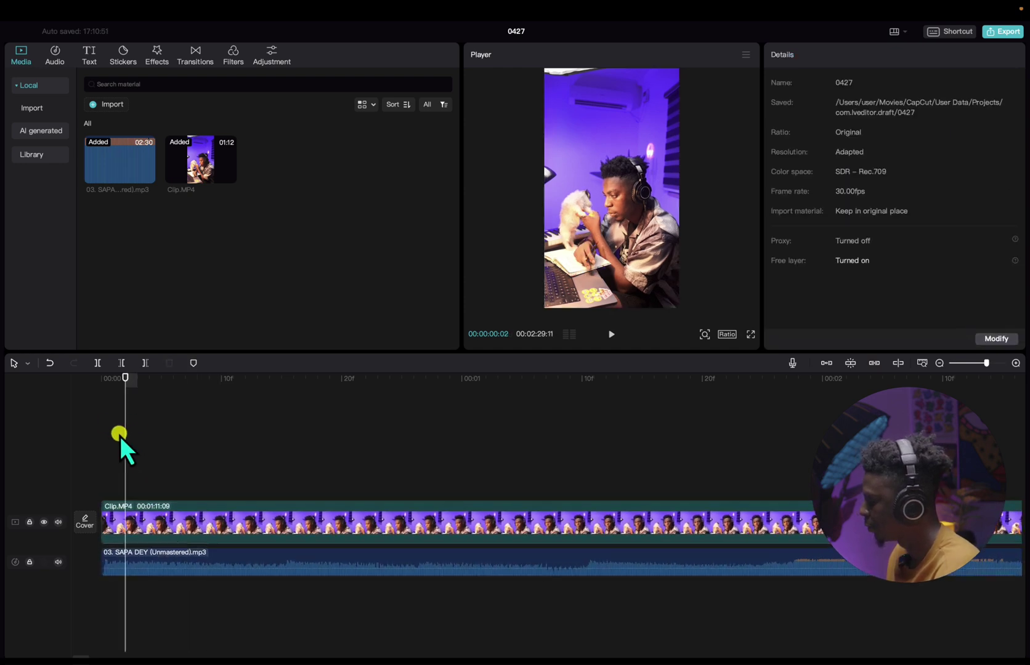
# Place the playhead at exactly the one-minute mark.
pyautogui.moveTo(126, 377); pyautogui.dragTo(750, 428)
pyautogui.scroll(-10, 581, 548)
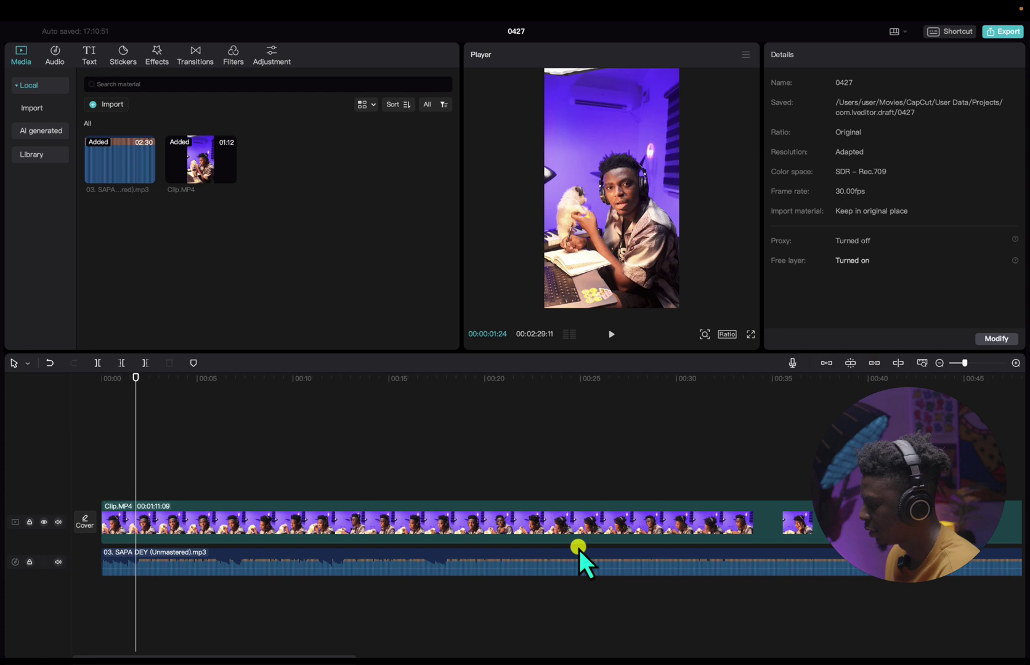
pyautogui.scroll(-5, 579, 549)
pyautogui.moveTo(106, 396); pyautogui.dragTo(443, 446)
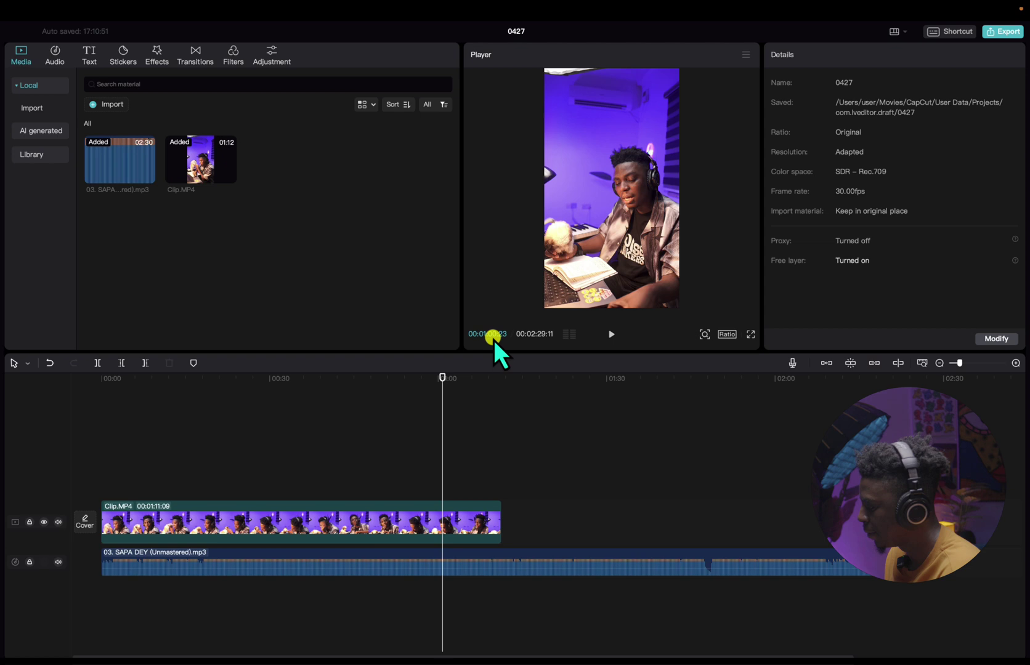
pyautogui.moveTo(443, 374); pyautogui.dragTo(438, 395)
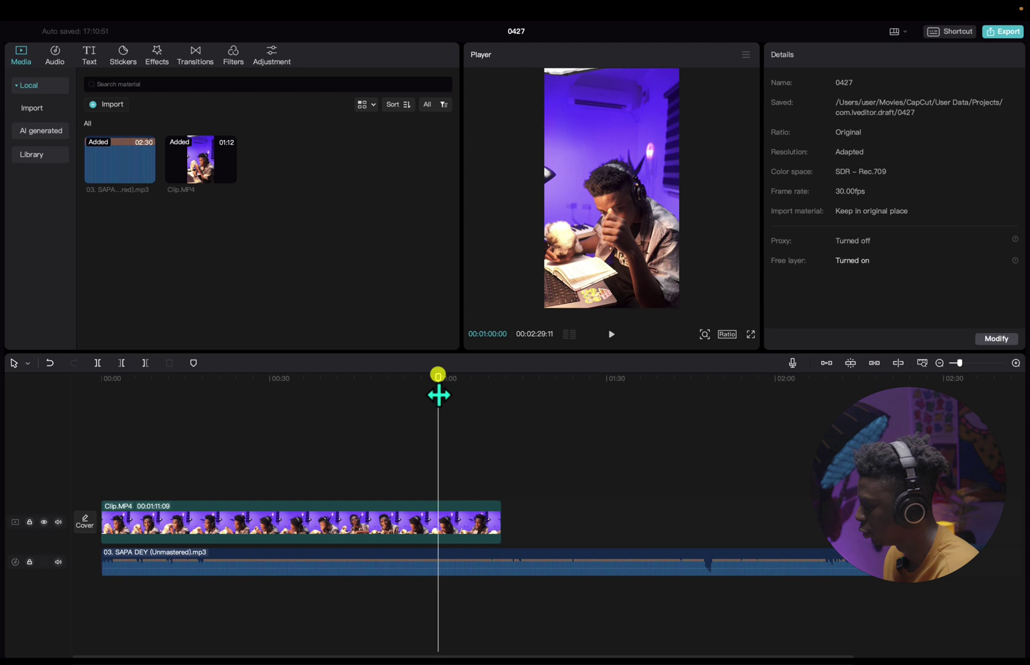
# Split the video and song at 01:00 and delete everything after it.
pyautogui.click(467, 527)
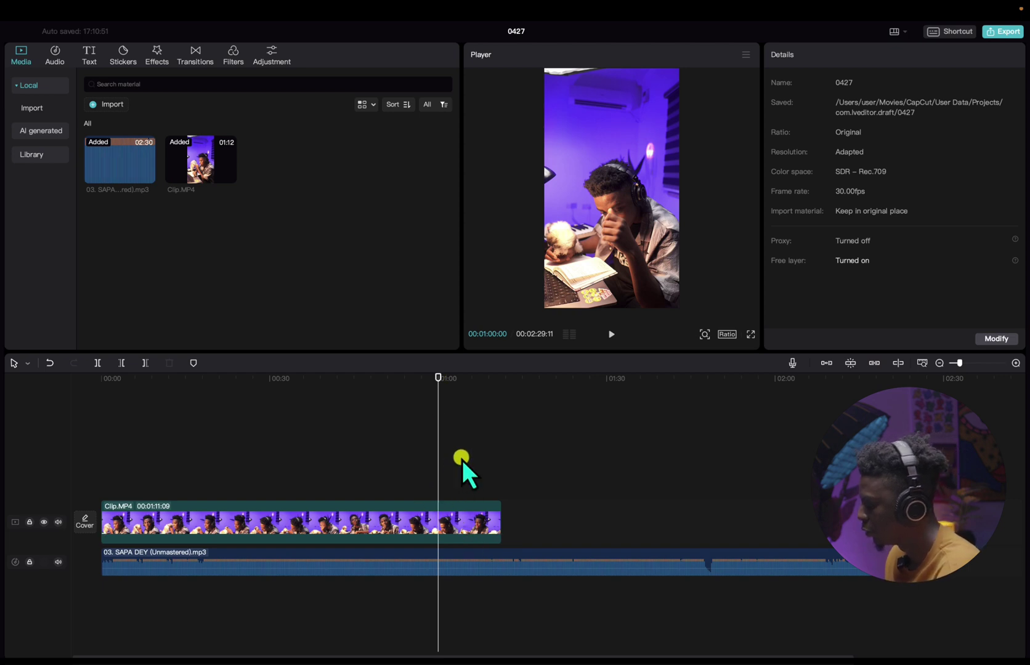
pyautogui.click(470, 513)
pyautogui.moveTo(475, 544); pyautogui.dragTo(477, 606)
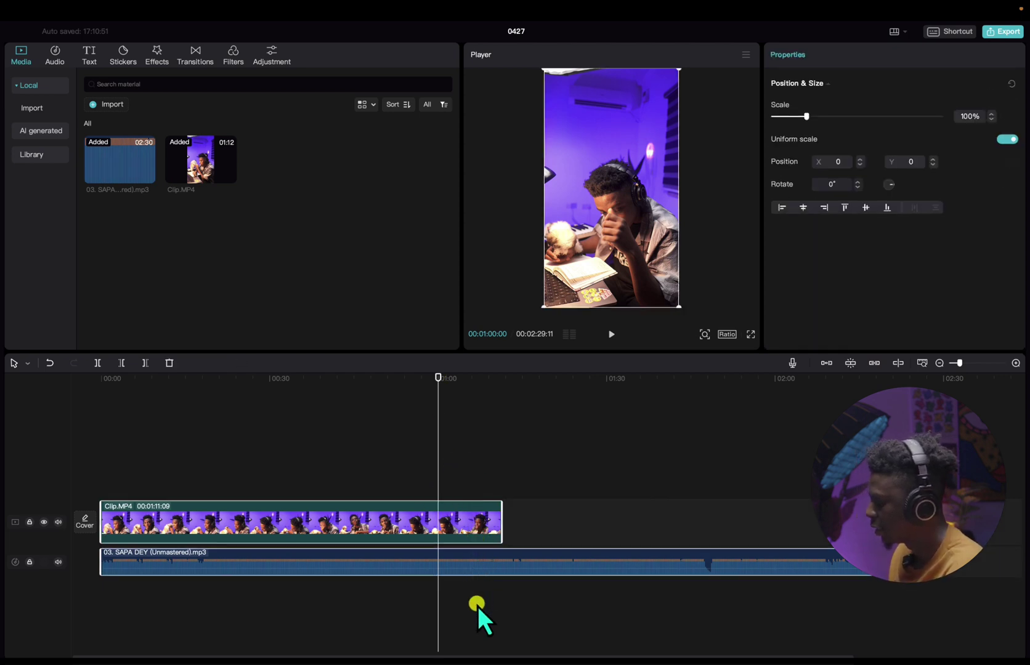
pyautogui.click(98, 363)
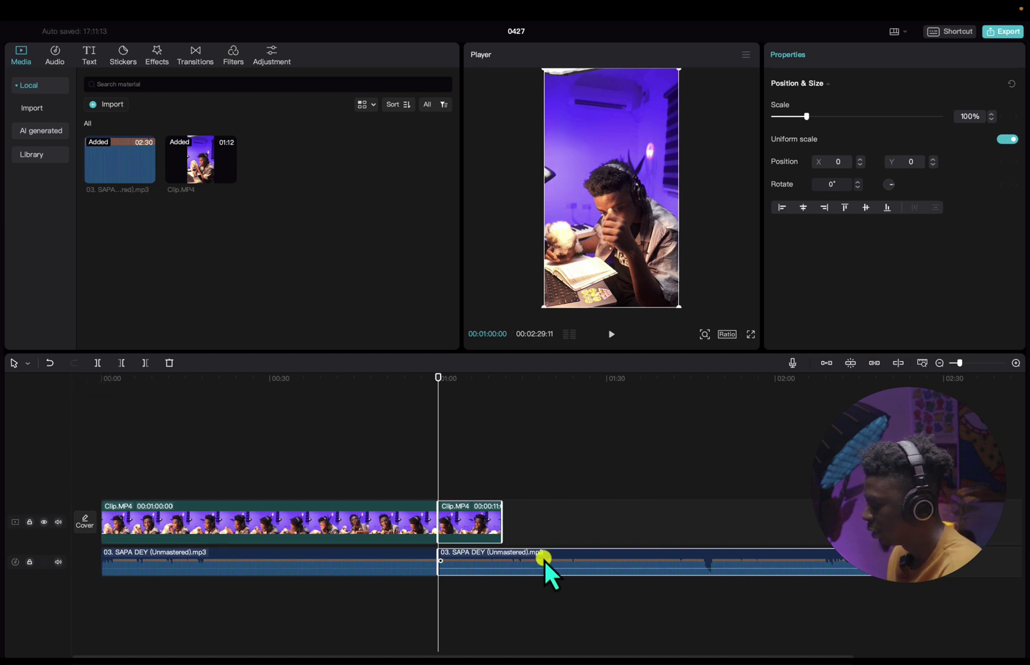
pyautogui.press('Delete')
pyautogui.scroll(3, 434, 549)
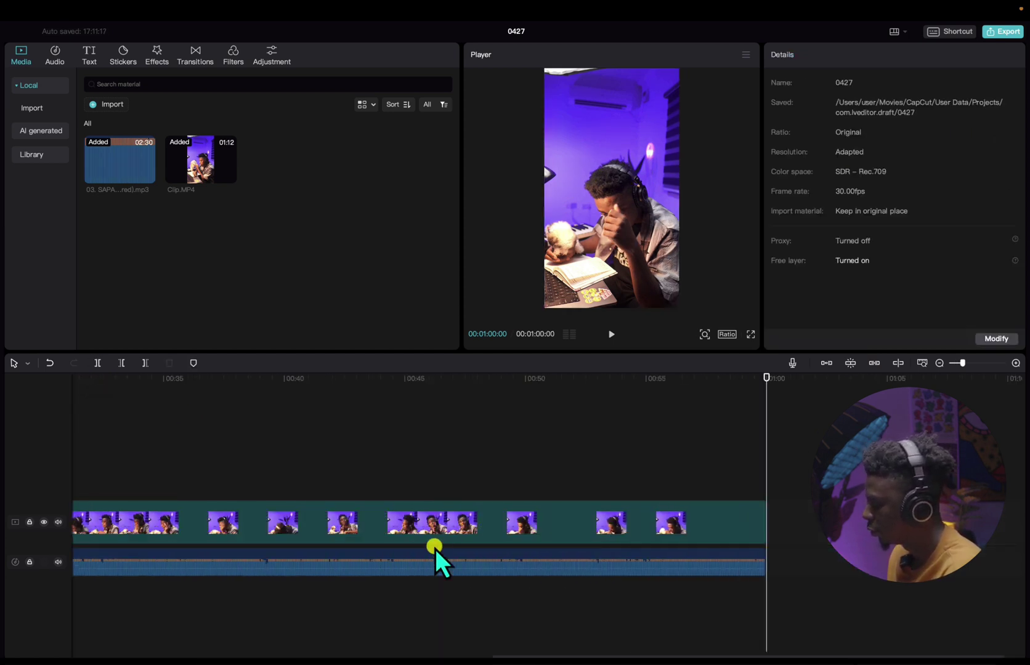
pyautogui.scroll(-3, 434, 548)
# Play the trimmed one-minute edit from the start with the volume raised, then scrub the opening seconds.
pyautogui.moveTo(766, 377); pyautogui.dragTo(48, 438)
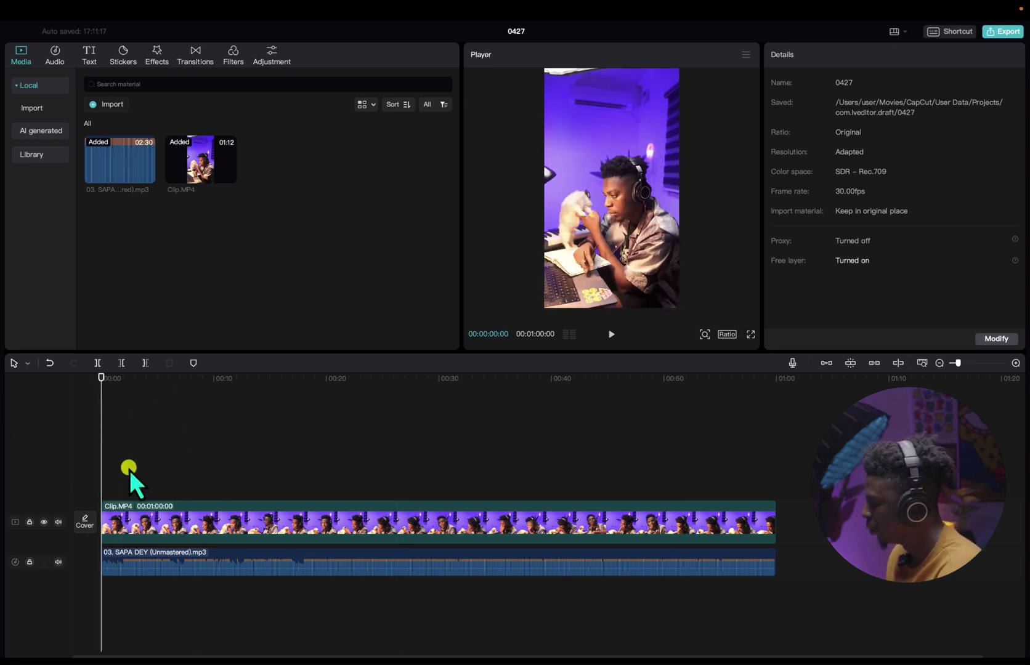
pyautogui.press('space')
pyautogui.press('XF86AudioRaiseVolume')
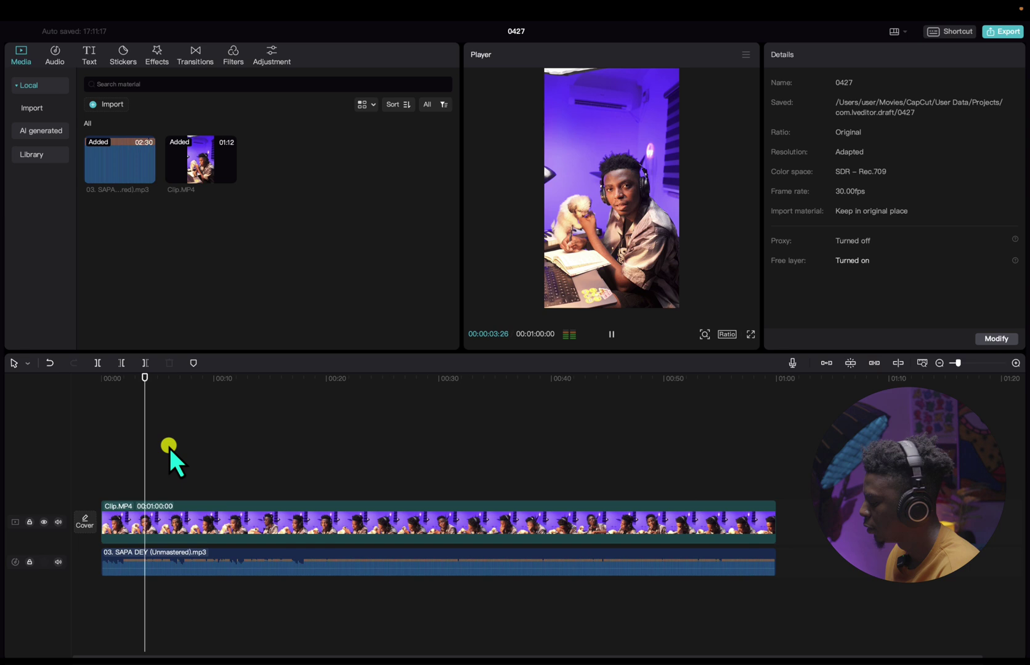
pyautogui.press('XF86AudioRaiseVolume')
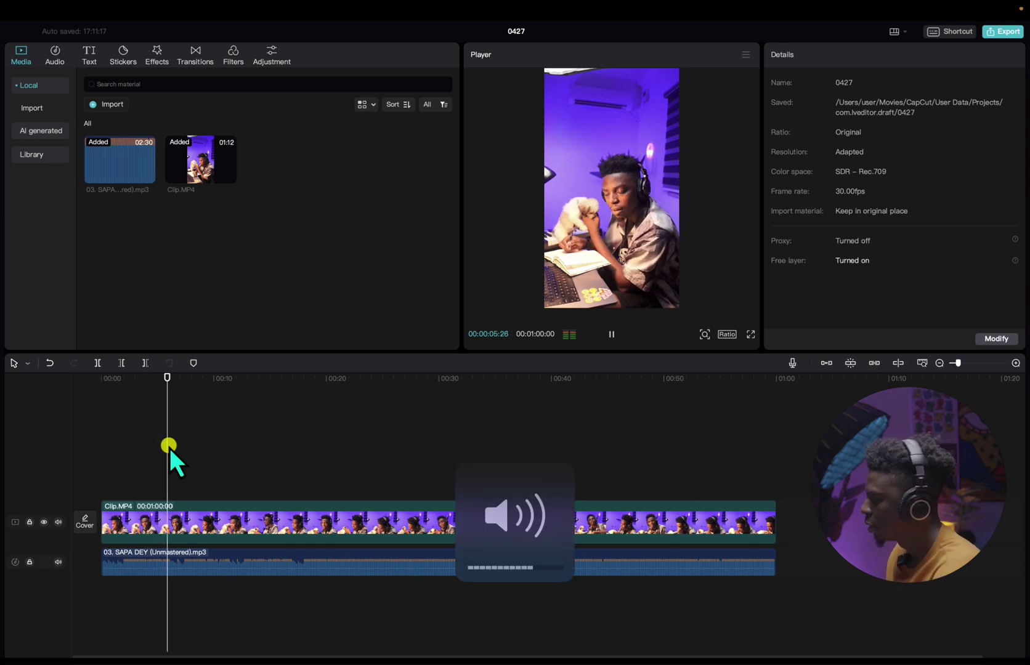
pyautogui.press('XF86AudioRaiseVolume')
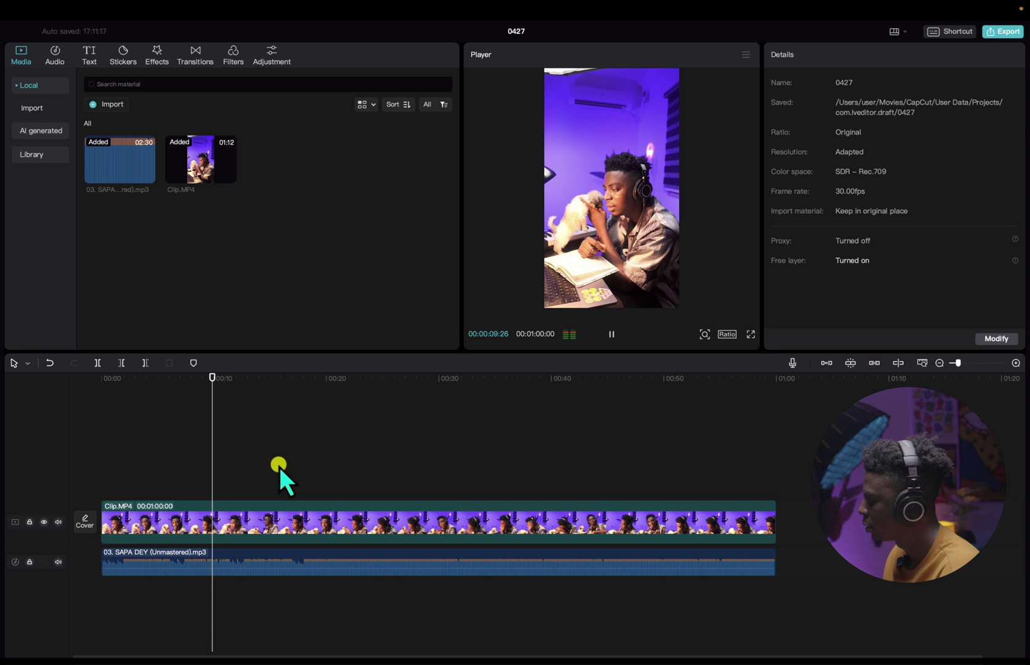
pyautogui.press('space')
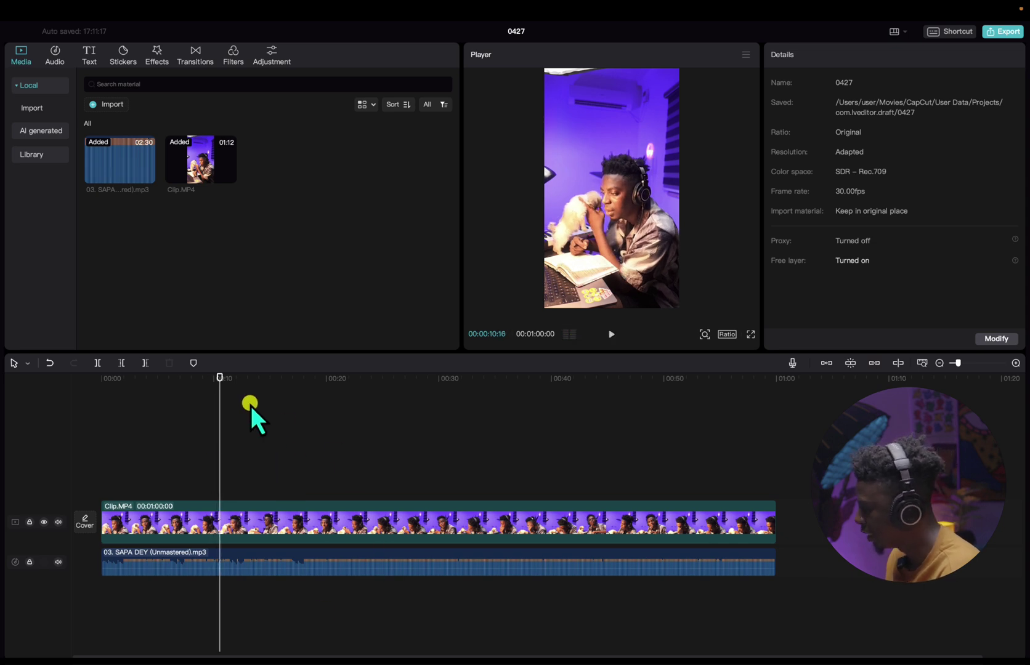
pyautogui.moveTo(224, 402); pyautogui.dragTo(158, 462)
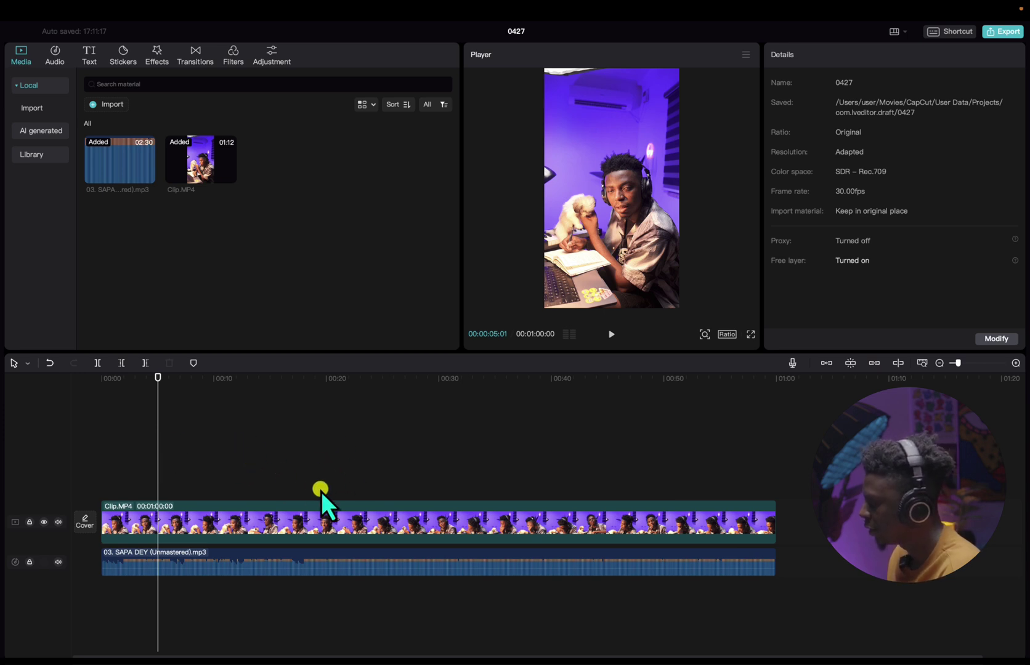
# Select Clip.MP4 and open its colour Adjustment controls, viewing a frame about nine seconds in.
pyautogui.click(237, 528)
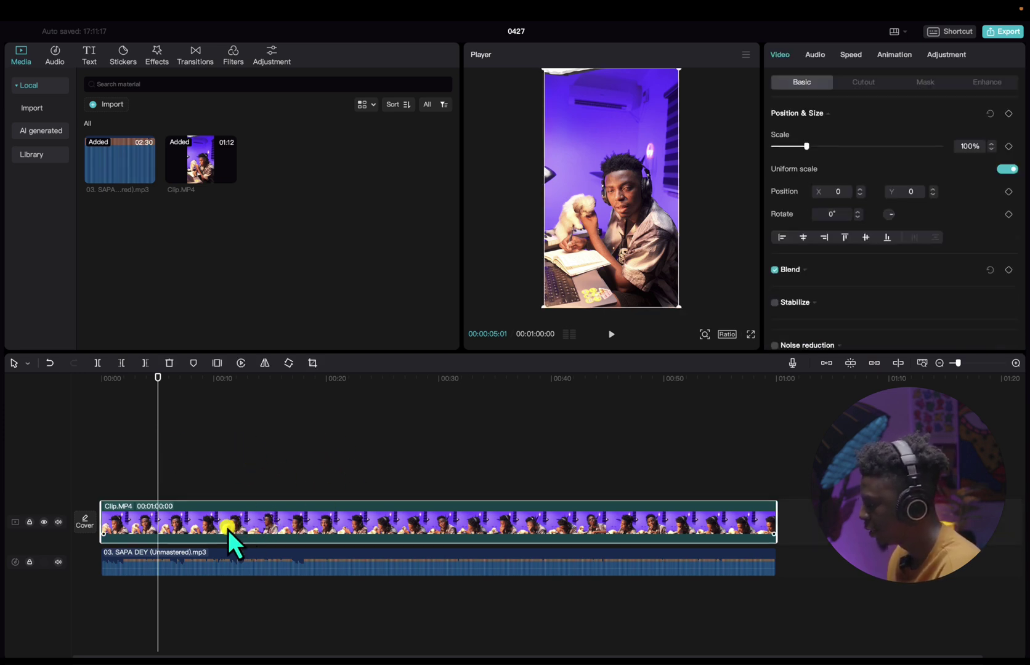
pyautogui.click(944, 58)
pyautogui.scroll(-4, 903, 255)
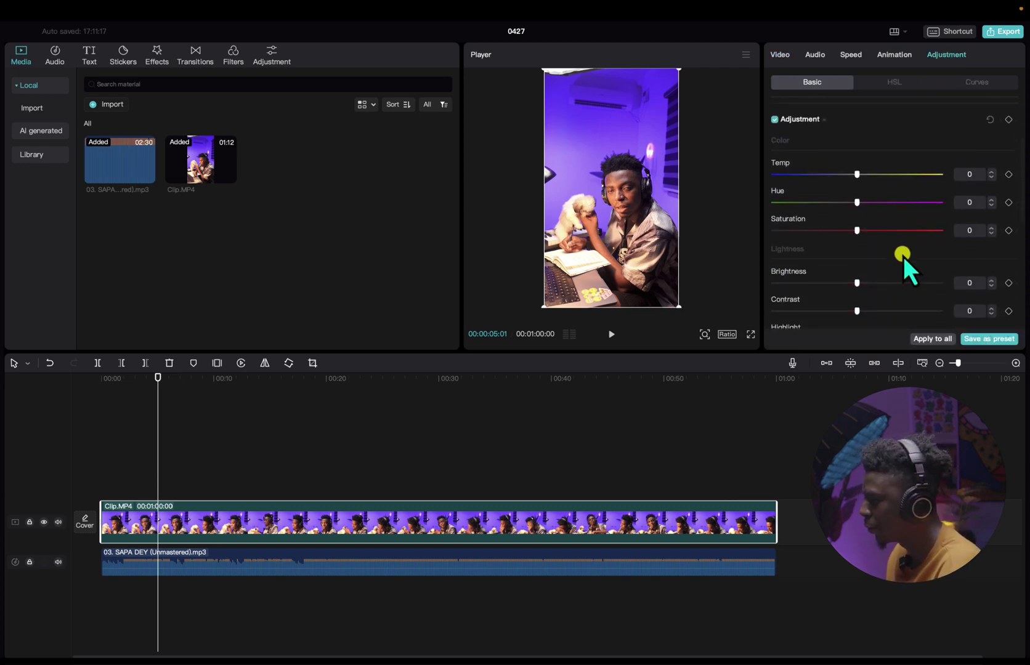
pyautogui.scroll(-1, 903, 256)
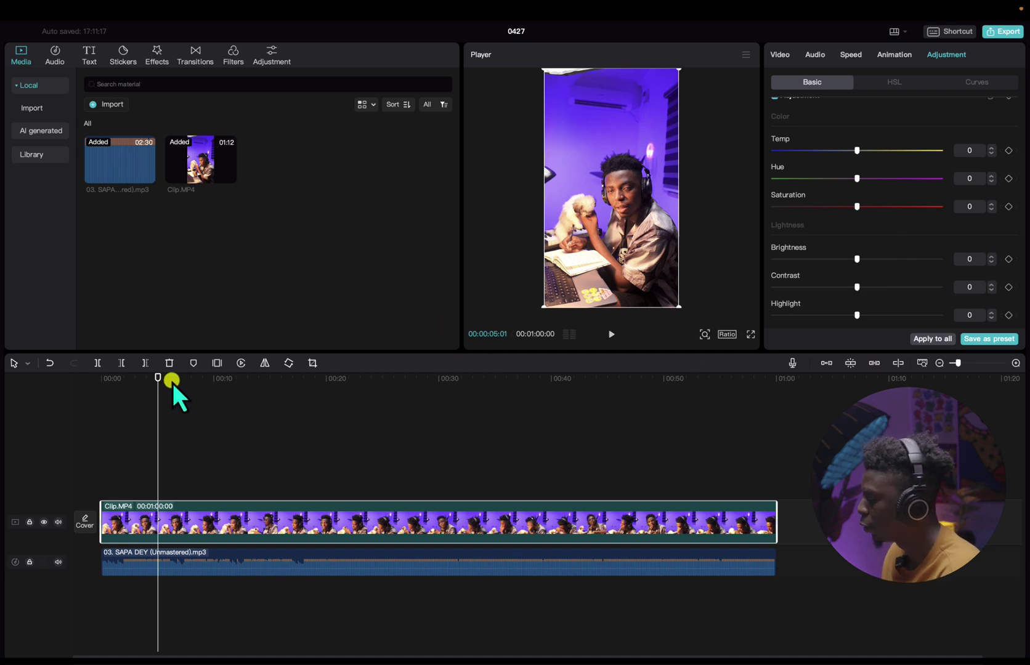
pyautogui.moveTo(158, 376); pyautogui.dragTo(217, 409)
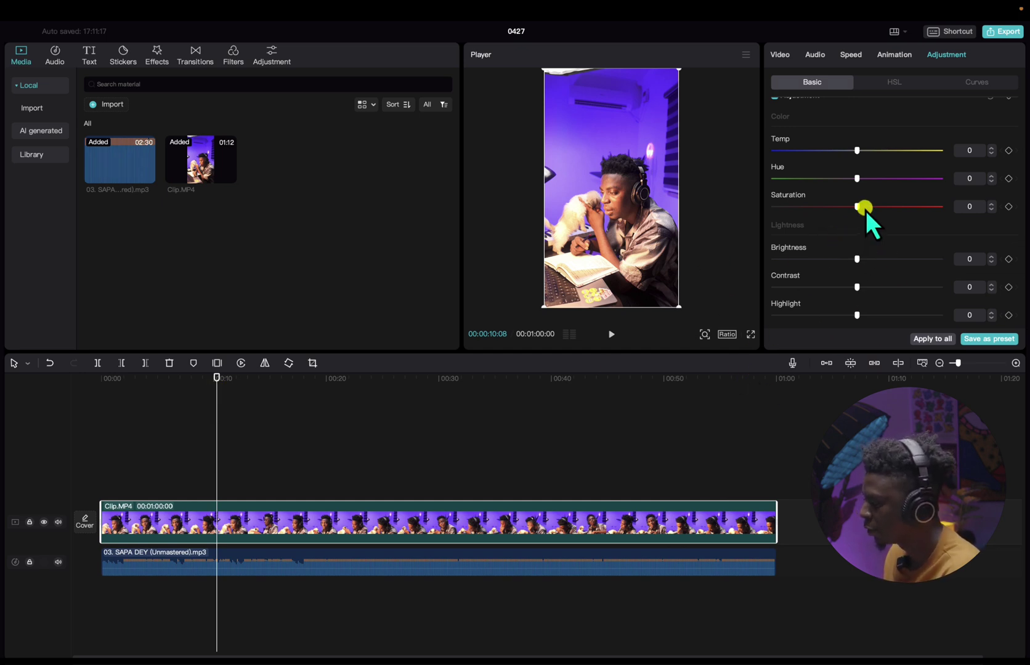
# Raise the clip's saturation to 11 and lower its brightness to -4.
pyautogui.moveTo(857, 208); pyautogui.dragTo(870, 211)
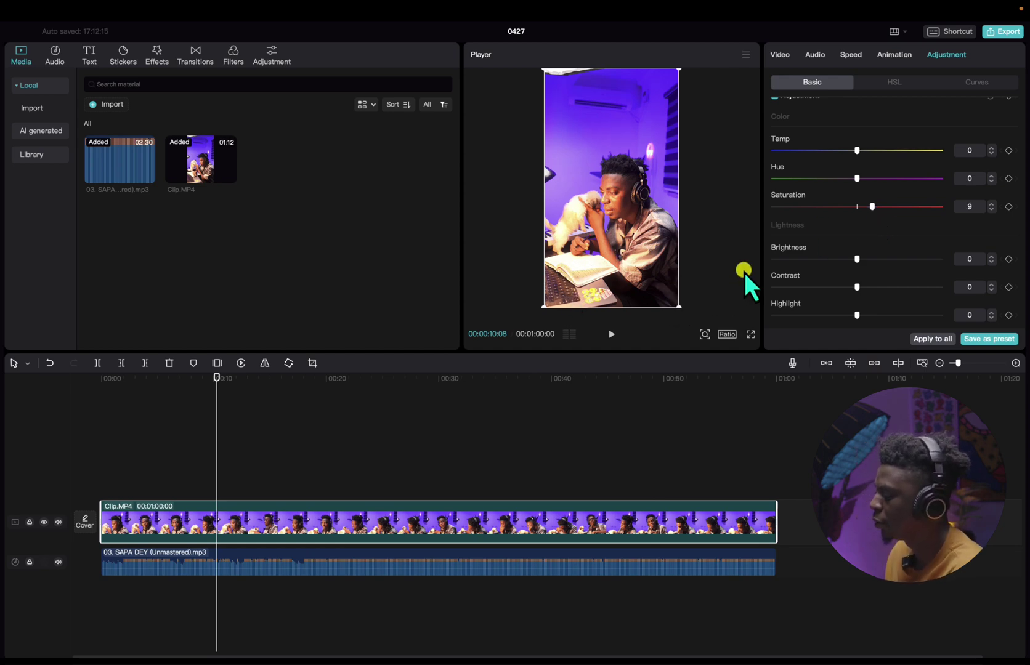
pyautogui.moveTo(875, 208); pyautogui.dragTo(874, 207)
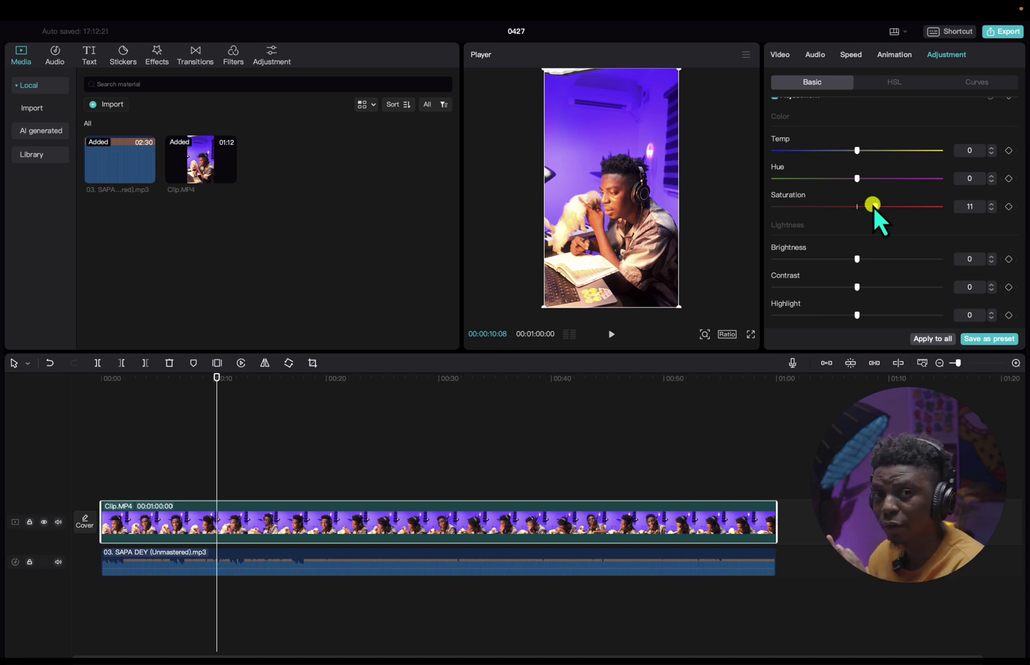
pyautogui.scroll(-2, 857, 257)
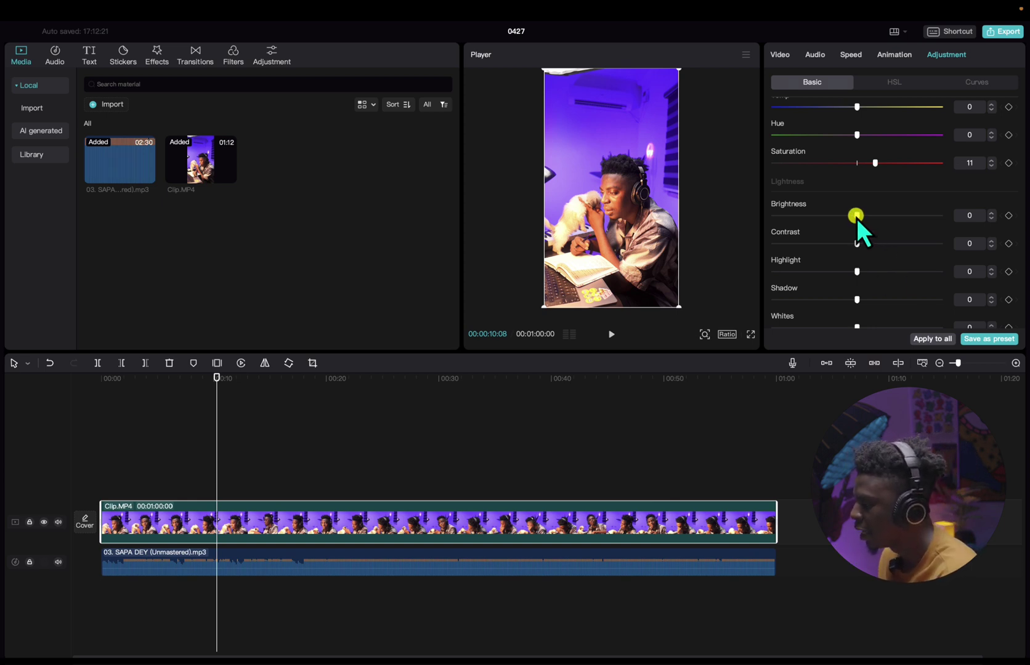
pyautogui.moveTo(856, 218); pyautogui.dragTo(866, 246)
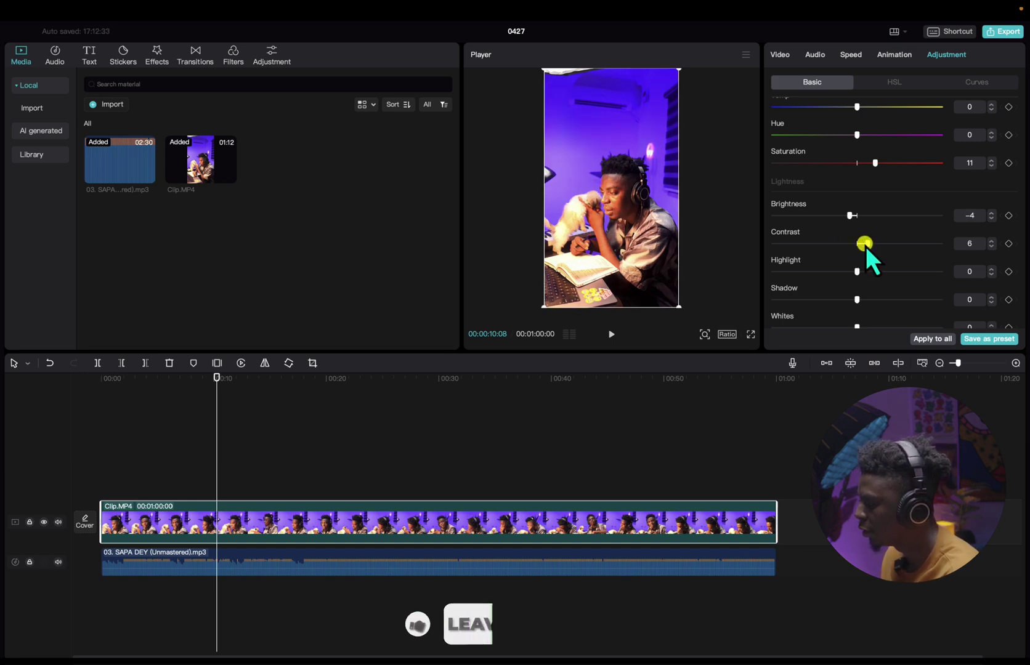
# Adjust contrast, reduce saturation to 5, and pull highlights and shadows to -4 while reviewing playback.
pyautogui.moveTo(216, 369); pyautogui.dragTo(81, 385)
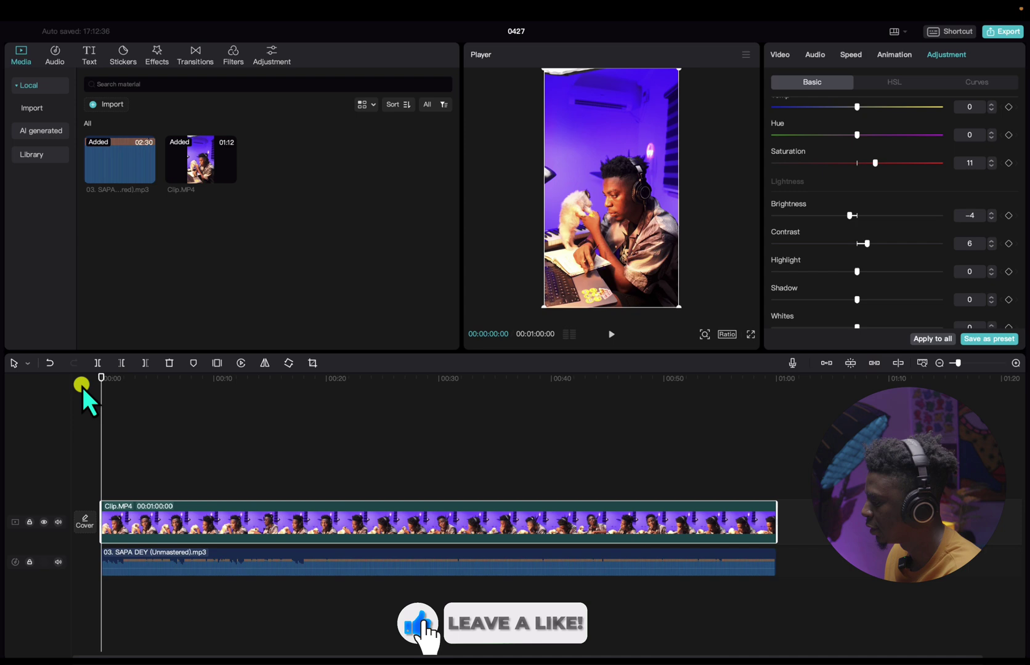
pyautogui.press('space')
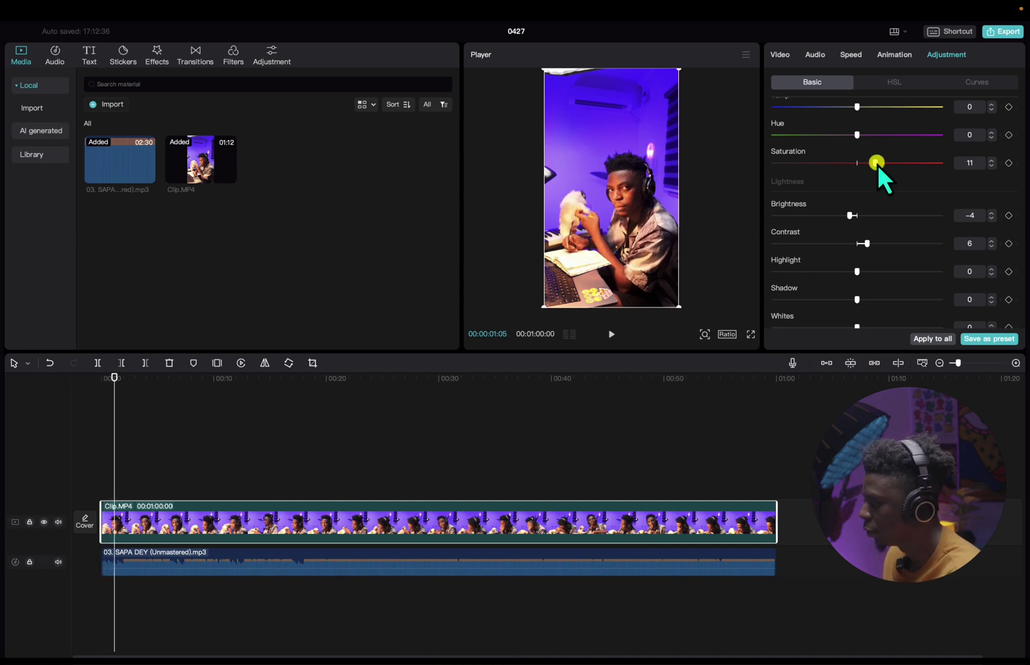
pyautogui.moveTo(875, 163); pyautogui.dragTo(868, 163)
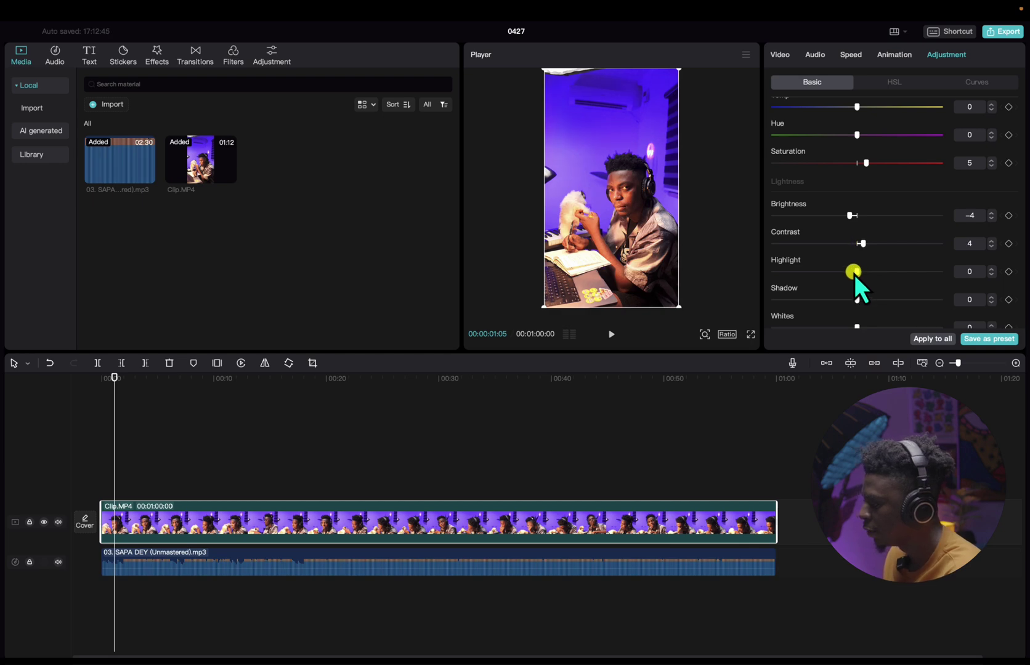
pyautogui.moveTo(854, 273)
pyautogui.mouseDown()
pyautogui.moveTo(825, 273)
pyautogui.moveTo(843, 275)
pyautogui.mouseUp()
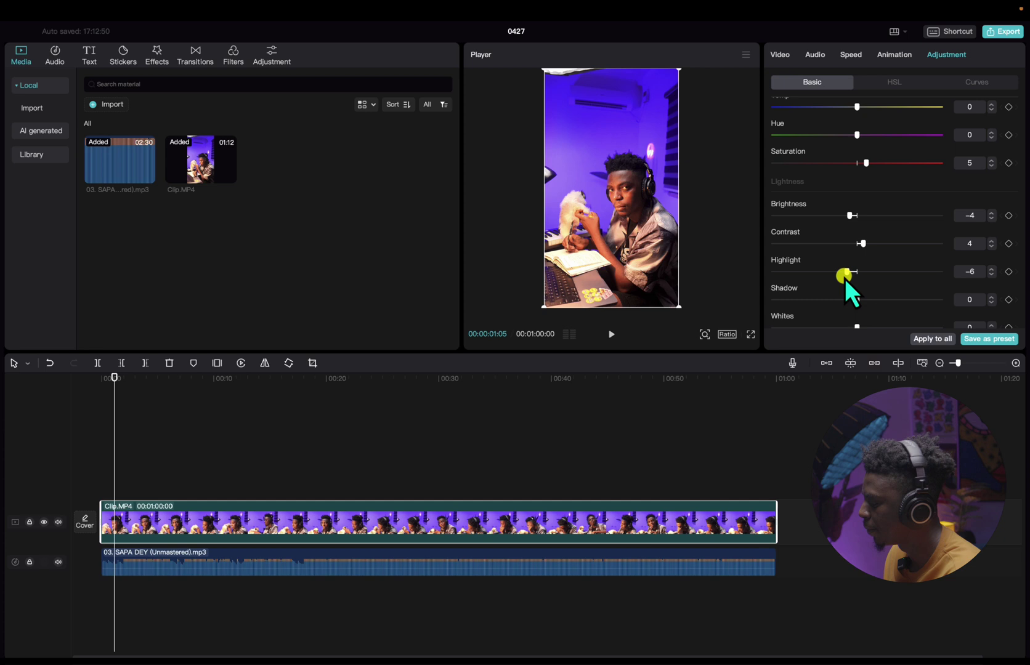
pyautogui.moveTo(145, 404); pyautogui.dragTo(335, 387)
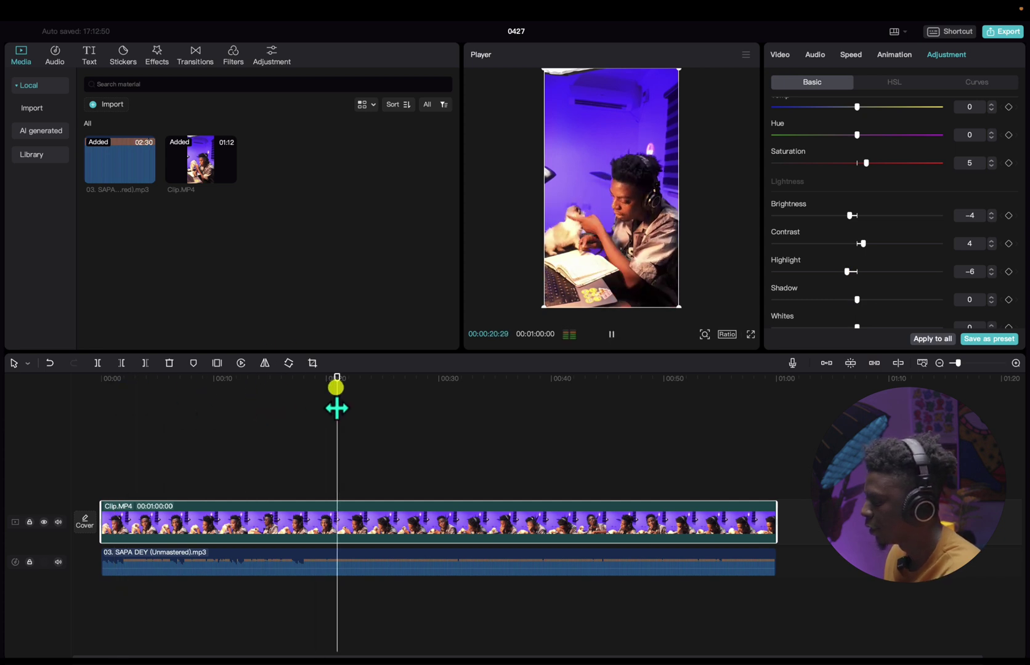
pyautogui.click(408, 381)
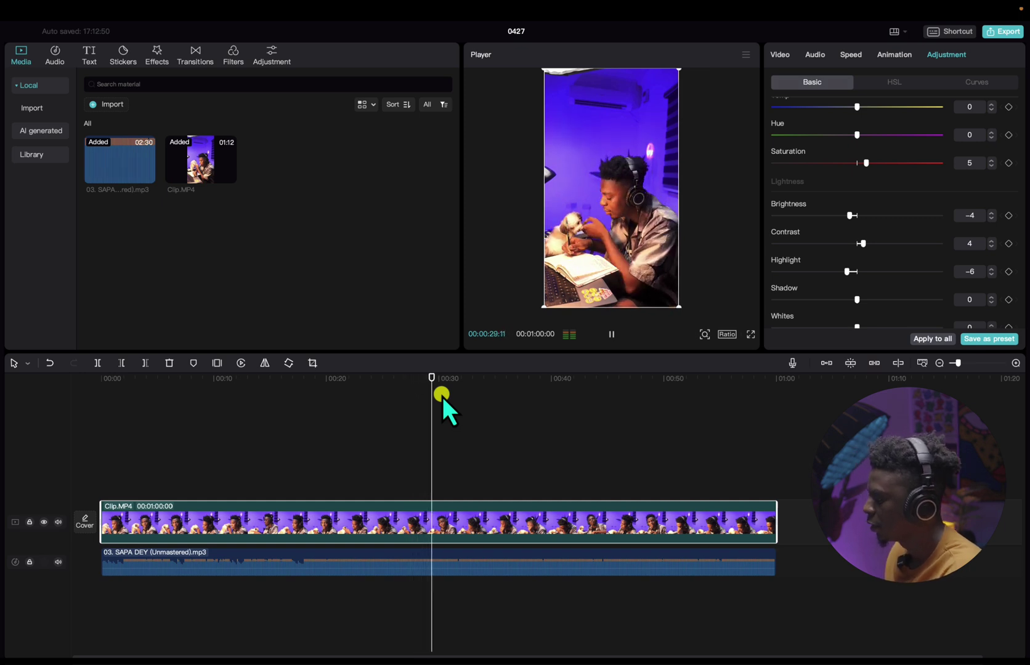
pyautogui.press('space')
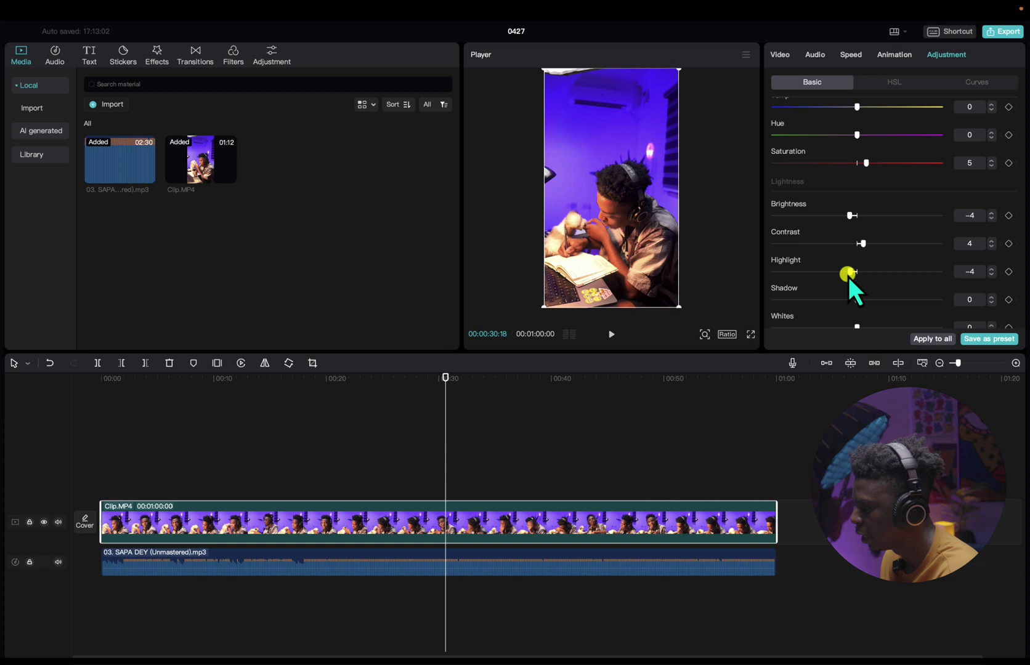
pyautogui.moveTo(864, 300)
pyautogui.mouseDown()
pyautogui.moveTo(817, 309)
pyautogui.moveTo(856, 314)
pyautogui.moveTo(849, 303)
pyautogui.mouseUp()
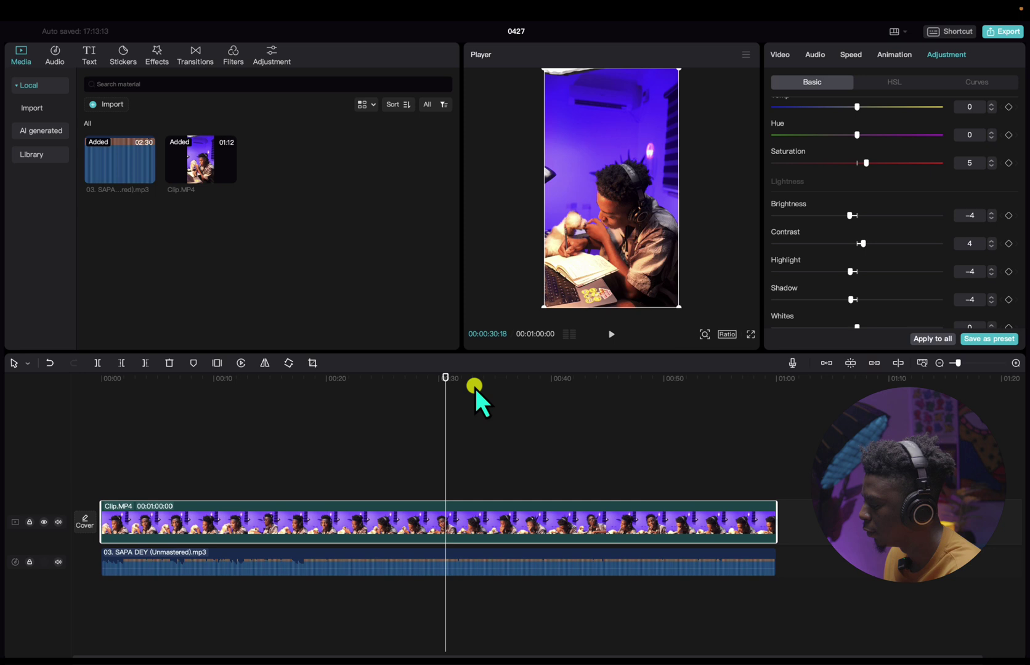
# Review the grade during playback, then reselect Clip.MP4 and raise the whites to 5.
pyautogui.click(387, 450)
pyautogui.press('space')
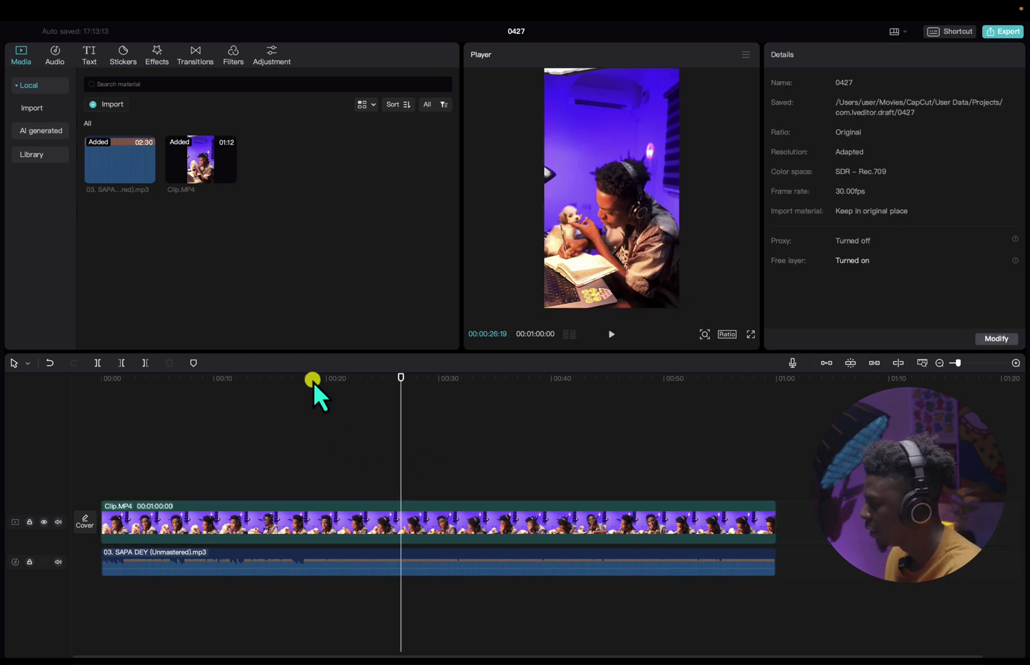
pyautogui.moveTo(220, 376); pyautogui.dragTo(173, 377)
pyautogui.click(218, 521)
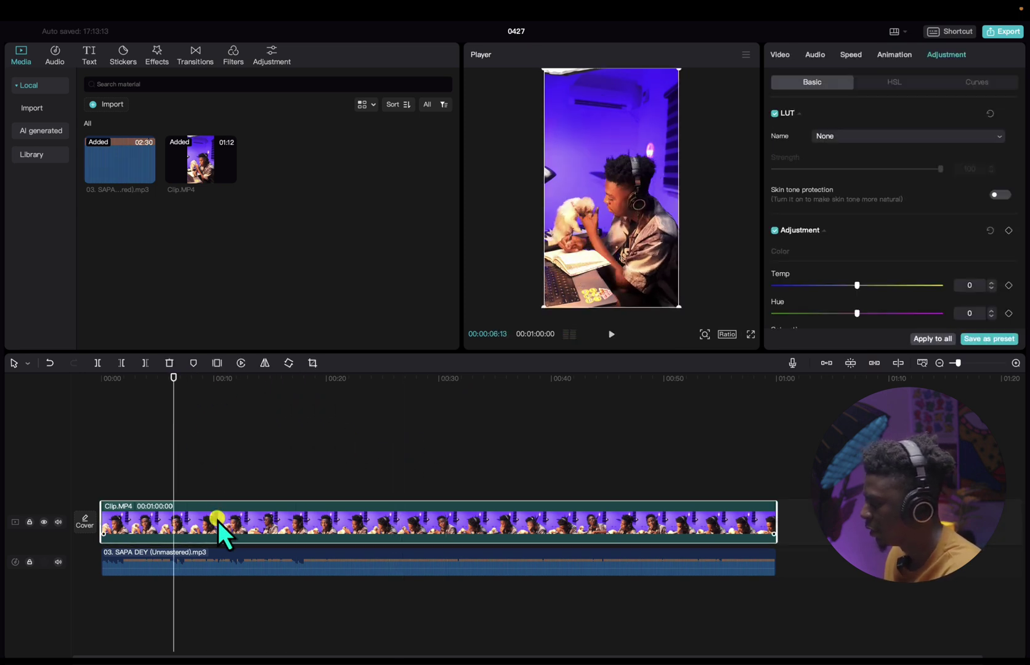
pyautogui.scroll(-10, 853, 273)
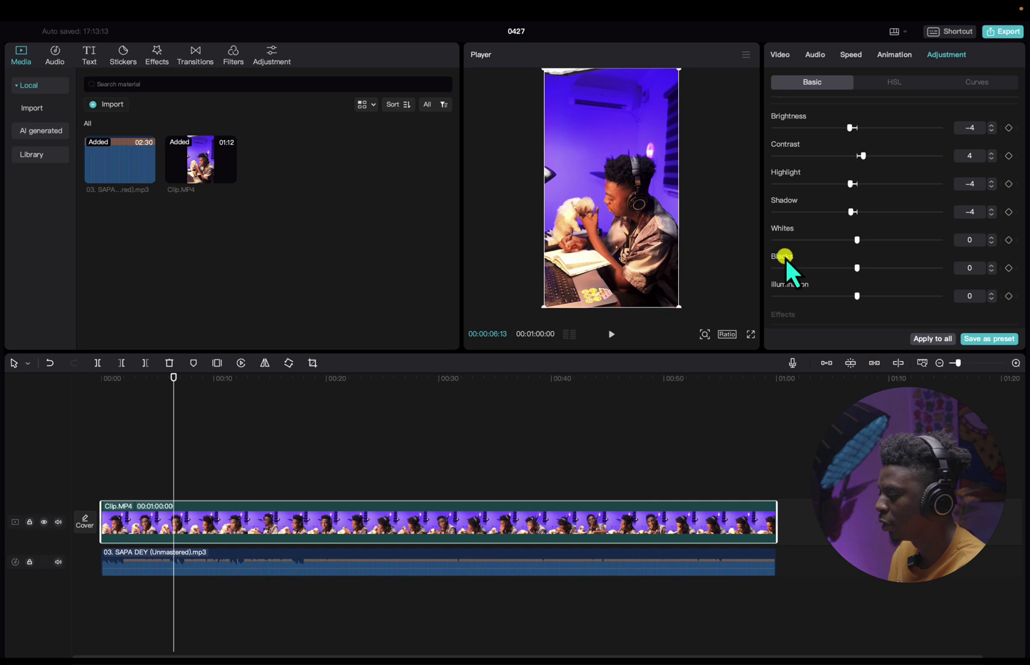
pyautogui.moveTo(857, 242); pyautogui.dragTo(864, 241)
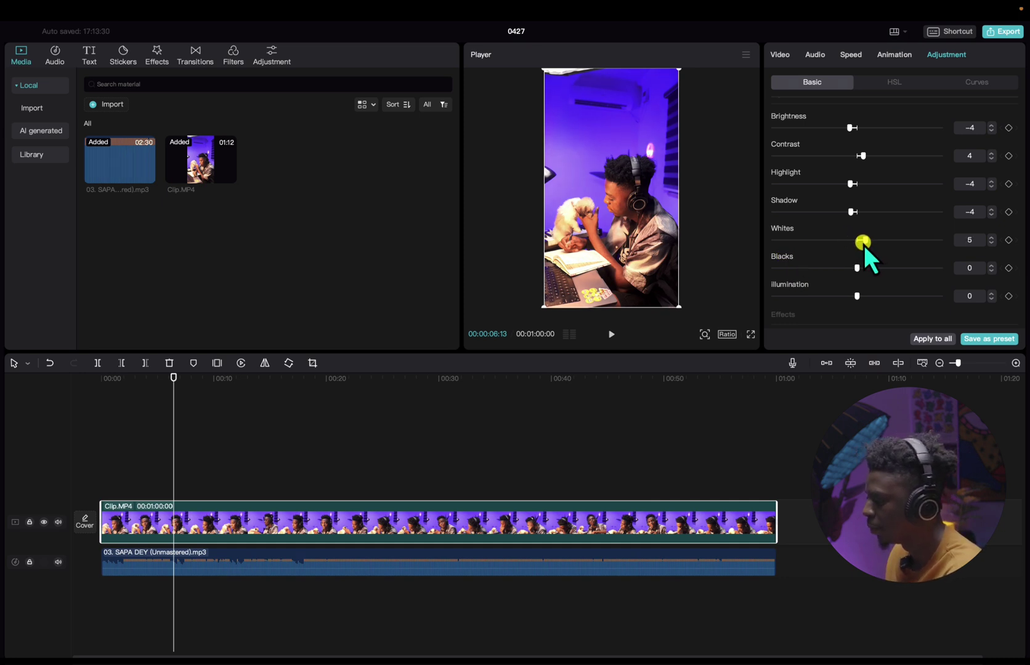
# Set illumination to 7, leaving blacks at 0, and play back from about 12 seconds.
pyautogui.scroll(-2, 860, 252)
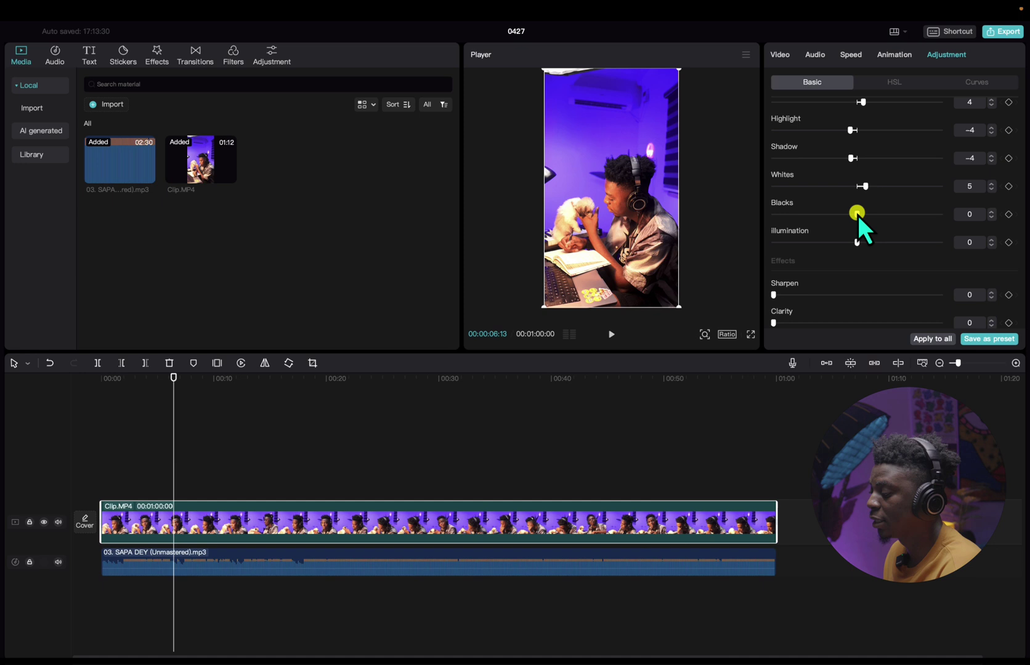
pyautogui.moveTo(857, 214)
pyautogui.mouseDown()
pyautogui.moveTo(870, 217)
pyautogui.moveTo(853, 216)
pyautogui.mouseUp()
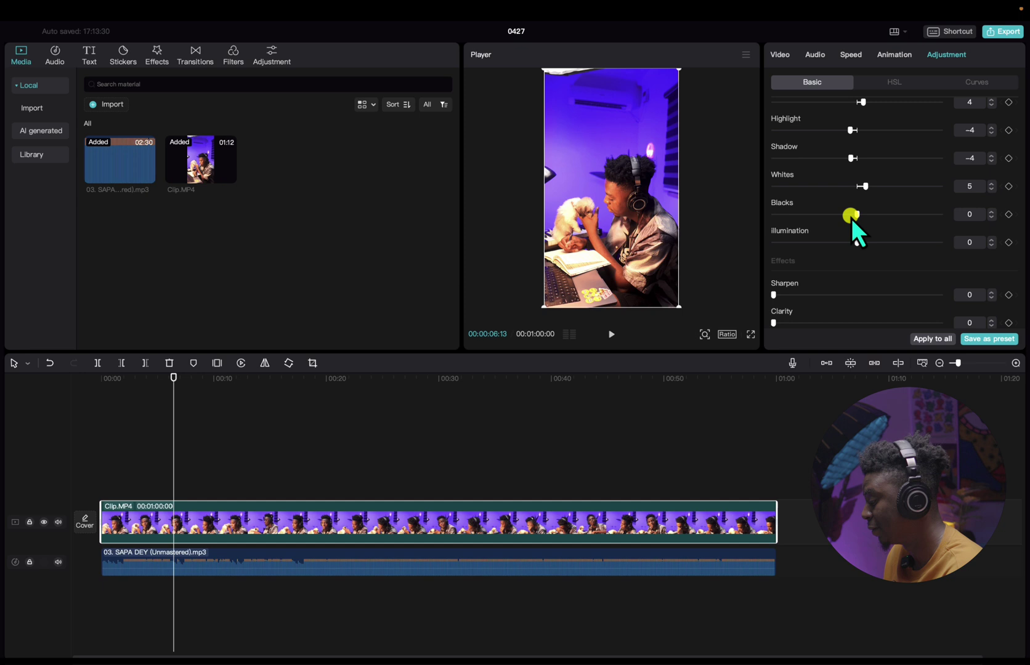
pyautogui.moveTo(379, 398)
pyautogui.mouseDown()
pyautogui.moveTo(408, 404)
pyautogui.moveTo(382, 414)
pyautogui.mouseUp()
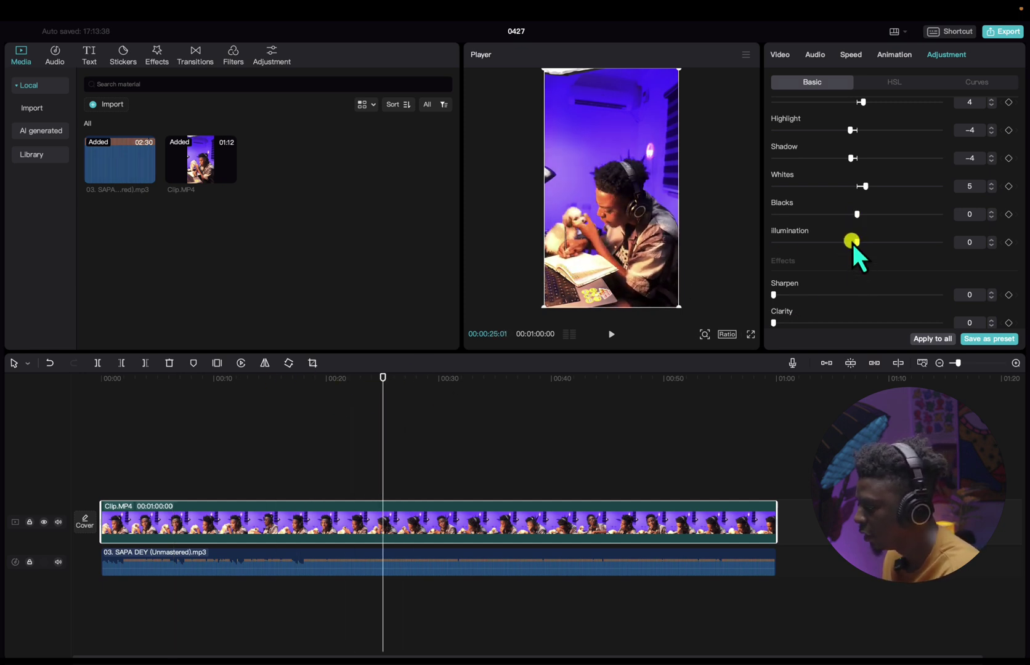
pyautogui.moveTo(858, 242)
pyautogui.mouseDown()
pyautogui.moveTo(955, 260)
pyautogui.moveTo(715, 237)
pyautogui.moveTo(969, 244)
pyautogui.moveTo(866, 262)
pyautogui.moveTo(881, 244)
pyautogui.moveTo(868, 249)
pyautogui.mouseUp()
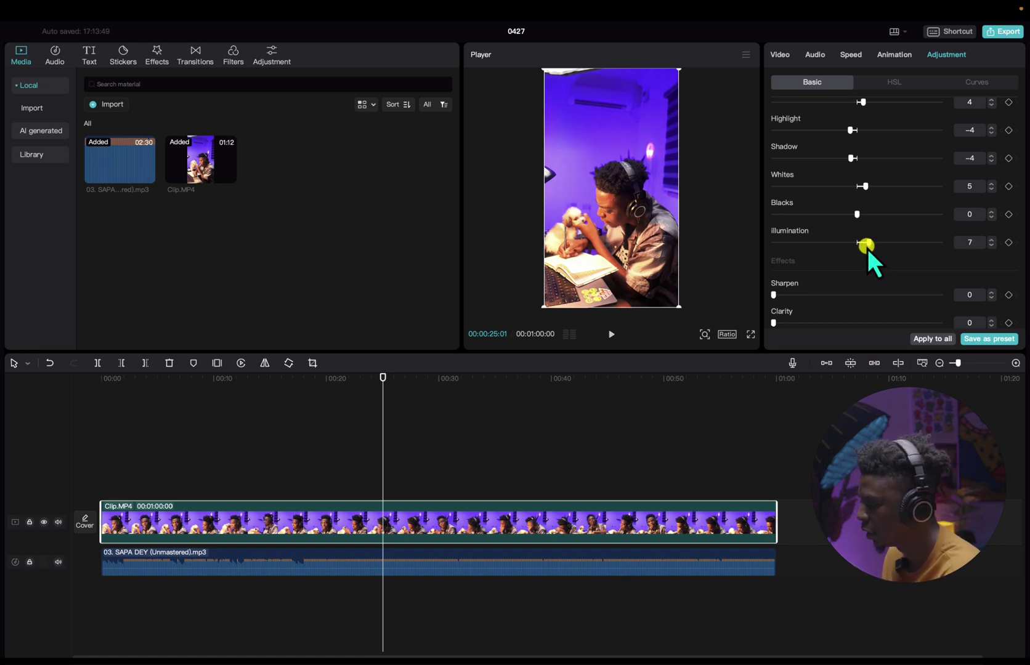
pyautogui.moveTo(380, 372); pyautogui.dragTo(236, 396)
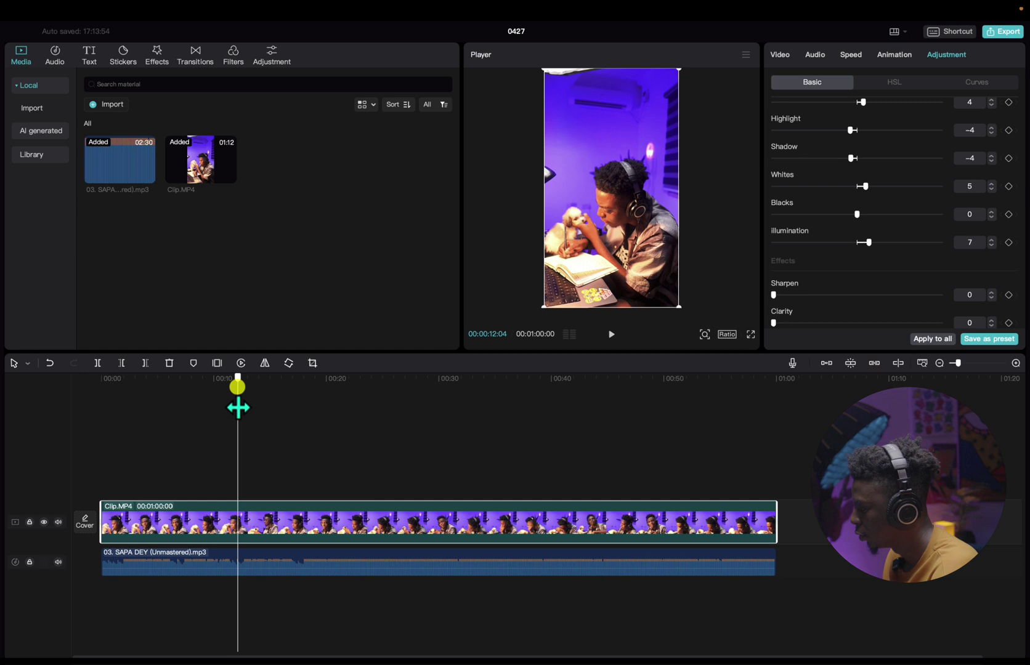
pyautogui.press('space')
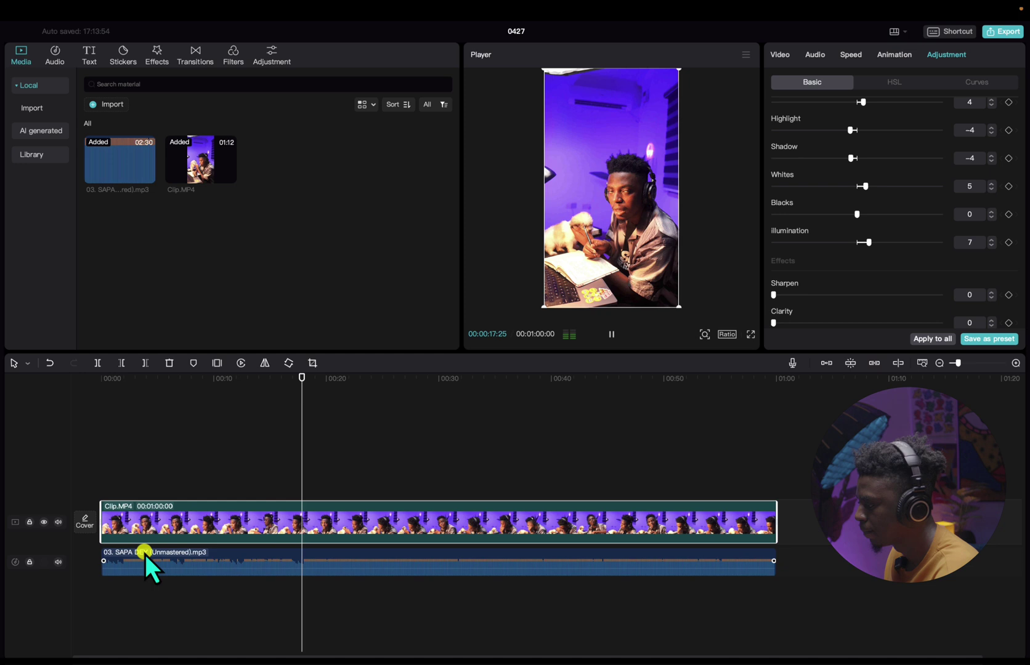
# At about 30 seconds, set Clip.MP4's Sharpen to 10, Clarity to 6 and Particles to 5.
pyautogui.click(443, 394)
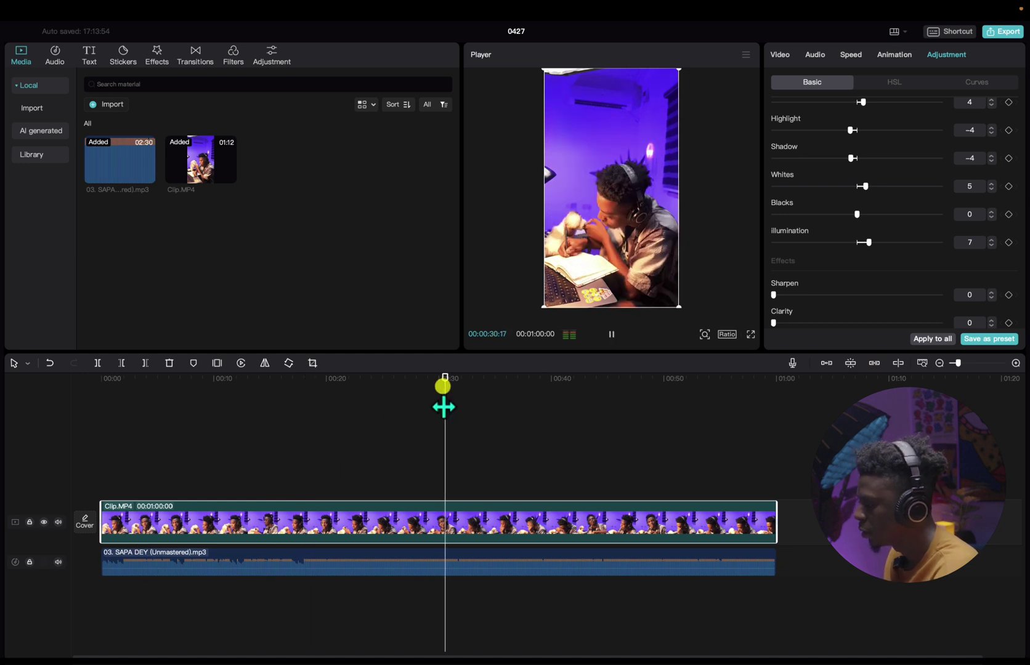
pyautogui.press('space')
pyautogui.scroll(-3, 874, 237)
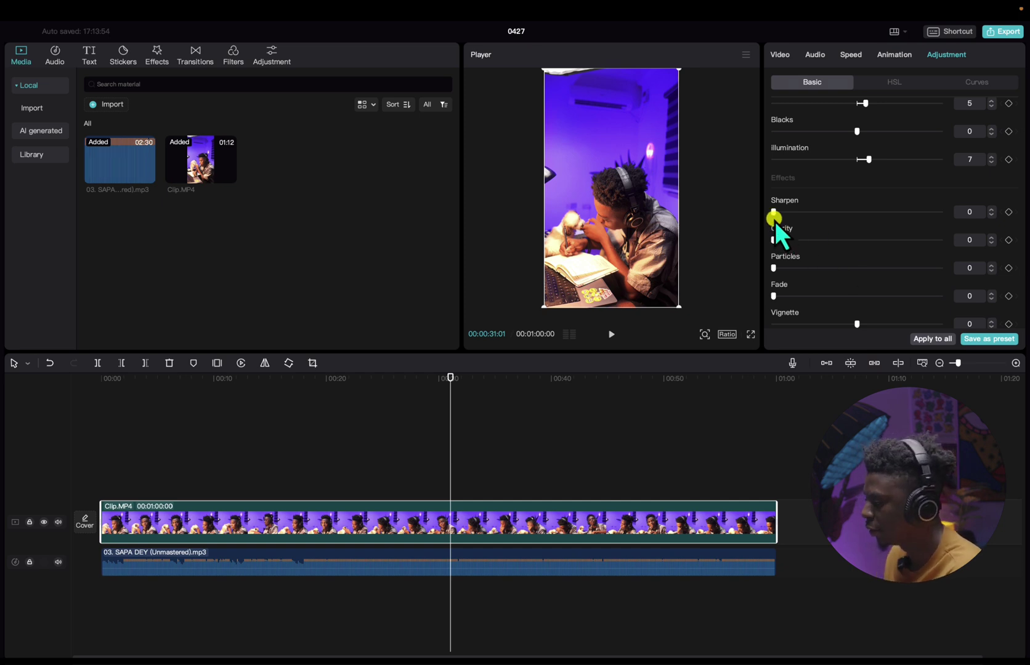
pyautogui.moveTo(788, 213); pyautogui.dragTo(791, 214)
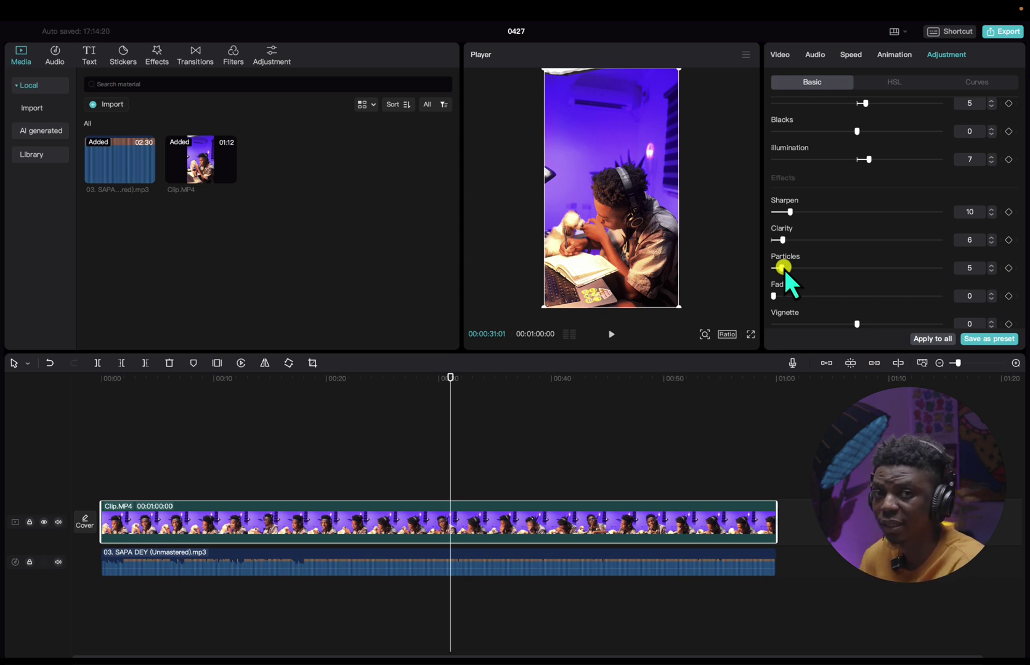
pyautogui.moveTo(354, 382); pyautogui.dragTo(266, 381)
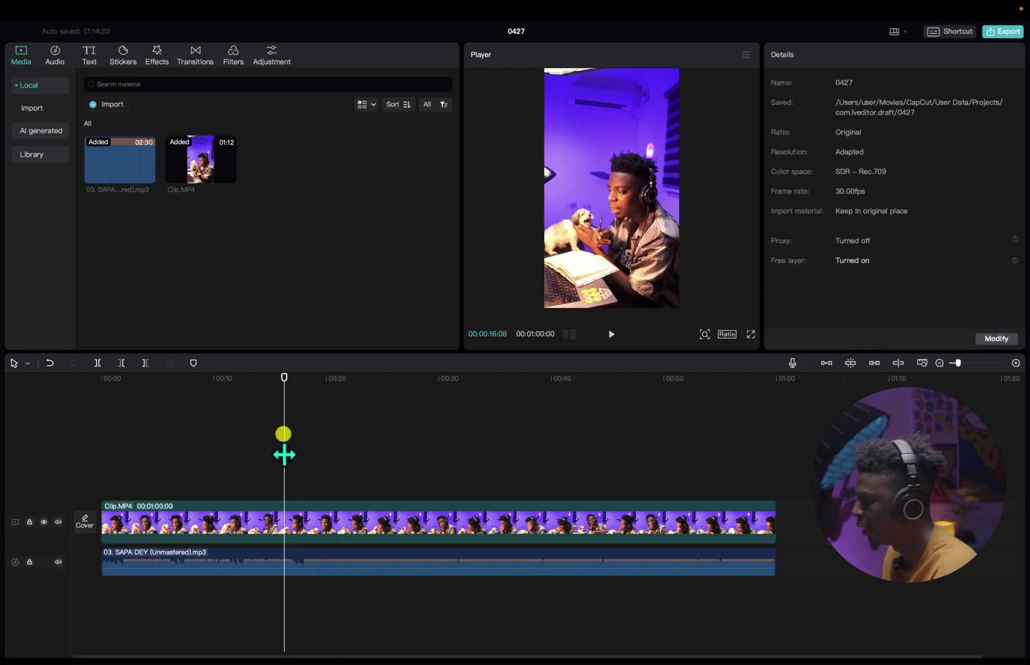
# Scrub back to about 14 seconds and show the Adjustment library.
pyautogui.moveTo(288, 378); pyautogui.dragTo(359, 505)
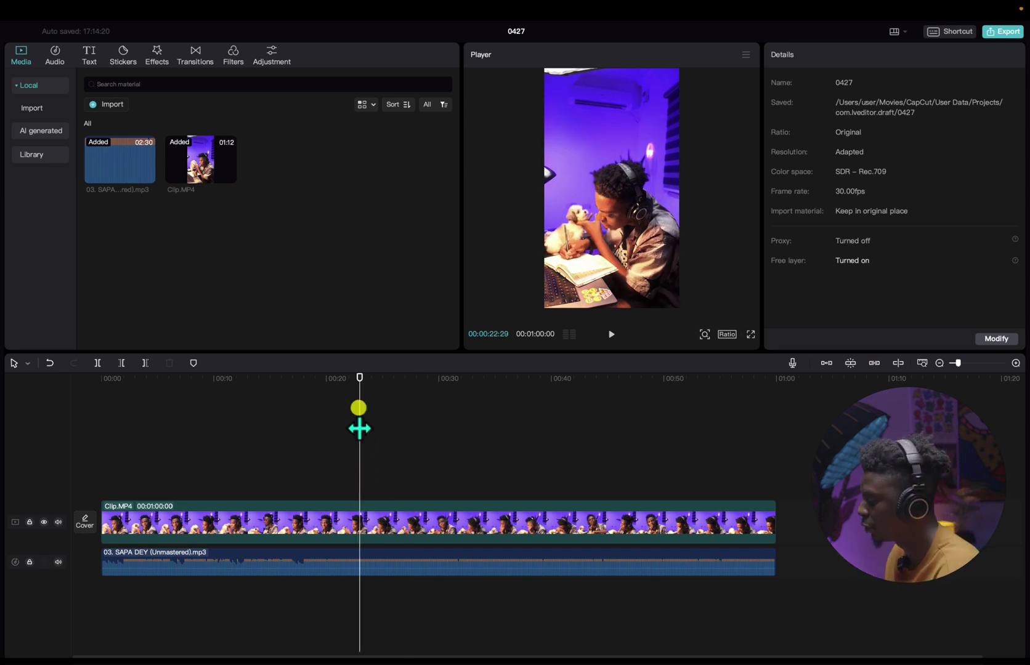
pyautogui.moveTo(360, 398); pyautogui.dragTo(261, 487)
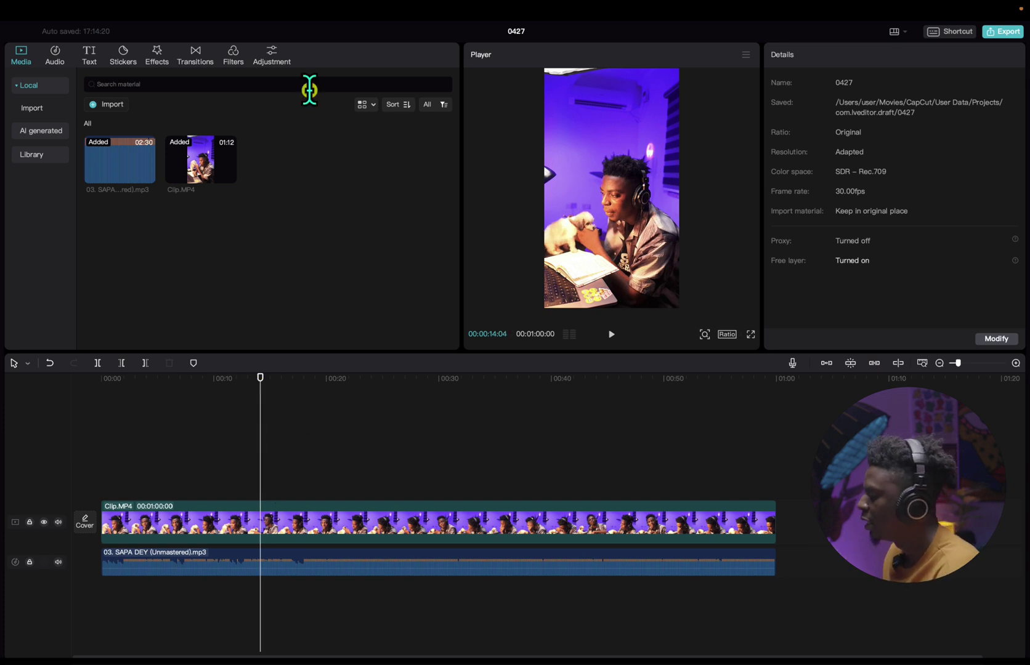
pyautogui.click(272, 56)
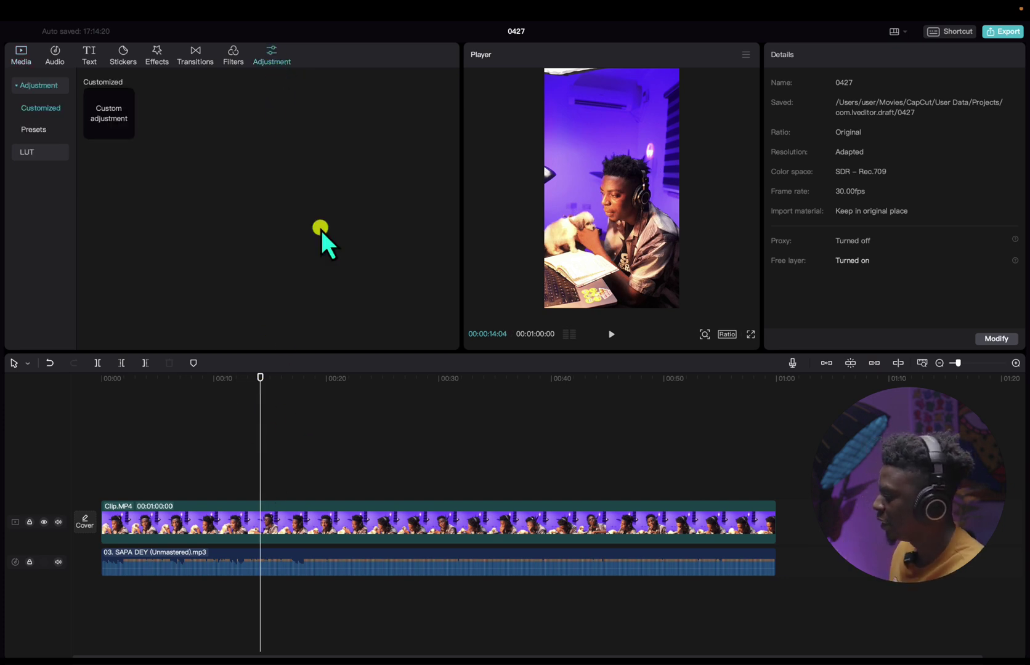
# Add the CFLFM .cube LUT as an adjustment layer above Clip.MP4 at strength 10.
pyautogui.click(45, 155)
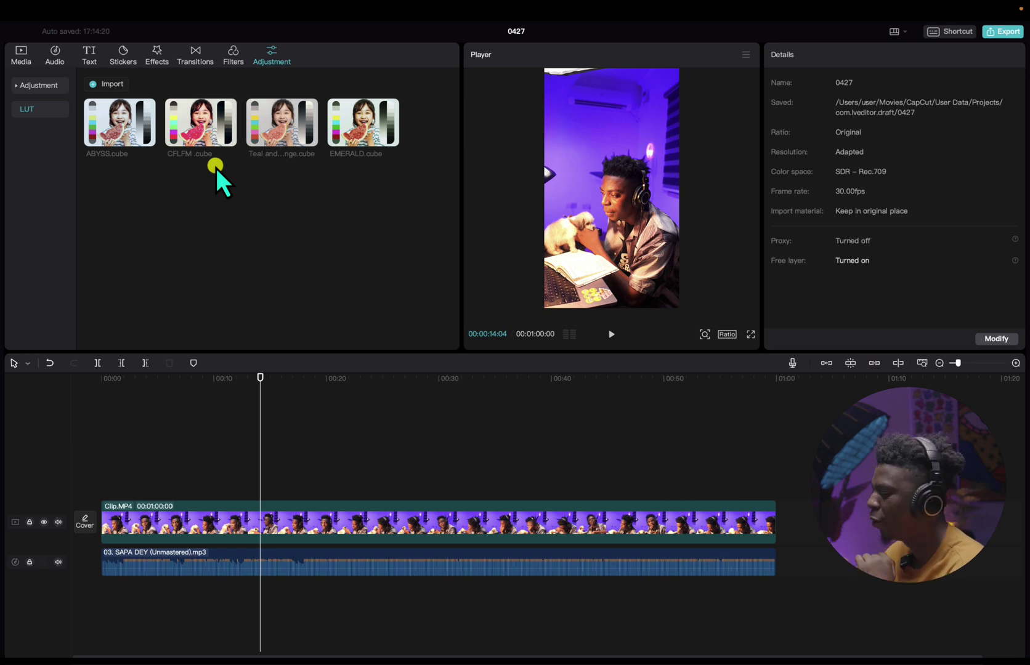
pyautogui.moveTo(194, 135); pyautogui.dragTo(251, 498)
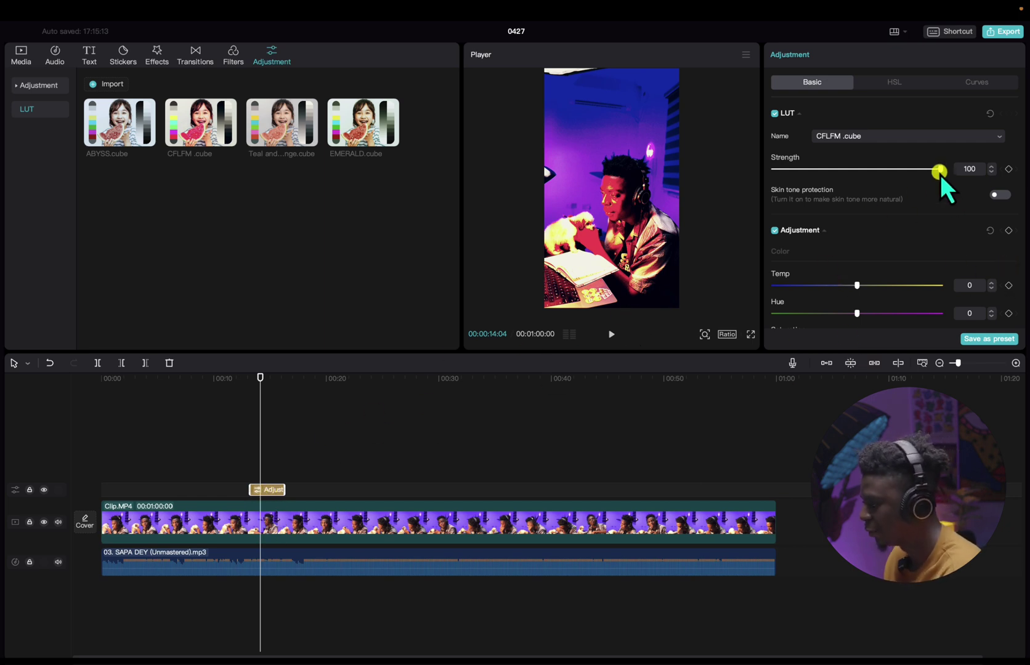
pyautogui.moveTo(939, 169); pyautogui.dragTo(763, 194)
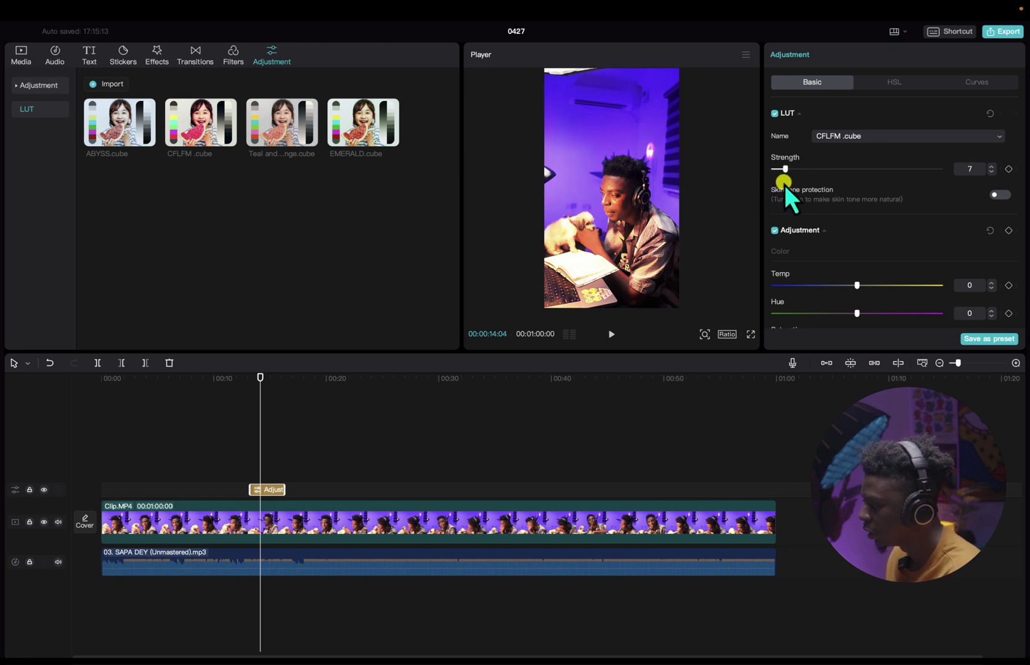
pyautogui.moveTo(788, 185); pyautogui.dragTo(788, 186)
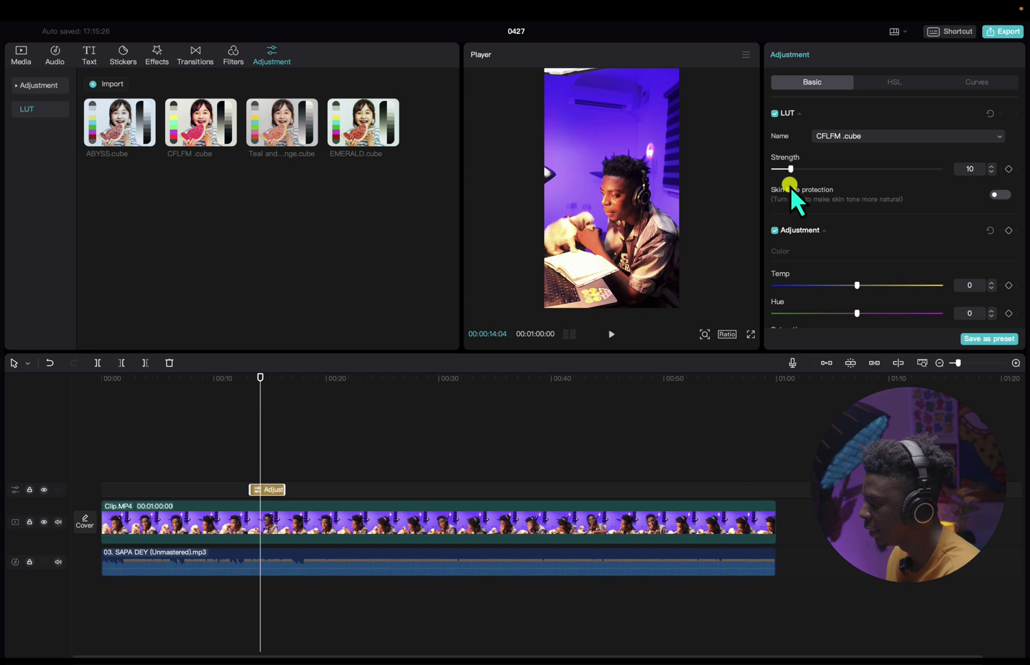
# Slightly reduce Clip.MP4's own saturation.
pyautogui.click(328, 521)
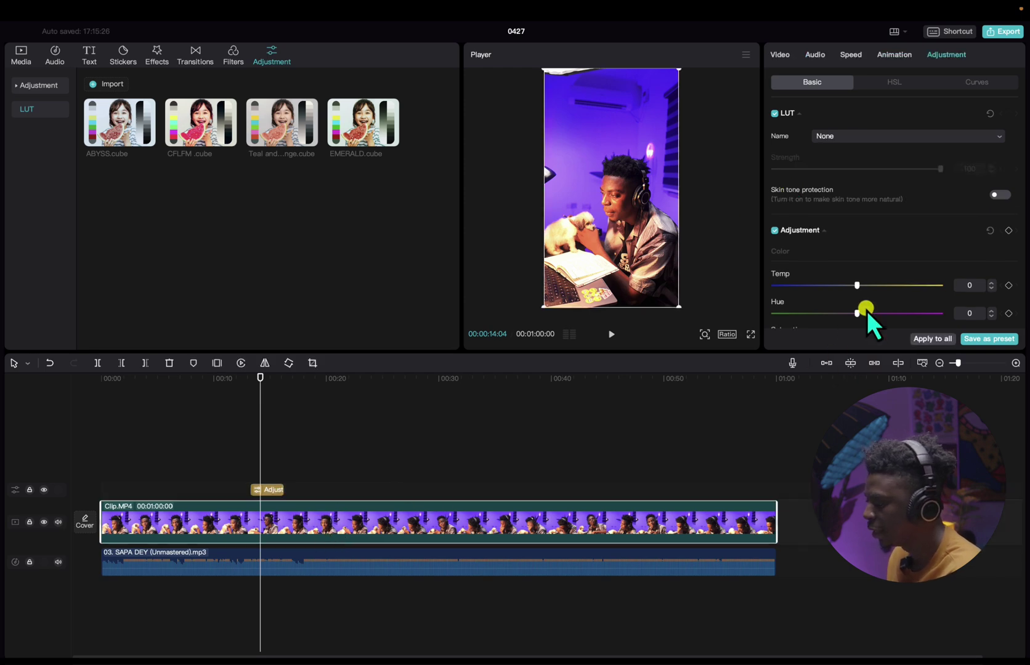
pyautogui.scroll(-2, 866, 308)
pyautogui.moveTo(866, 278); pyautogui.dragTo(853, 281)
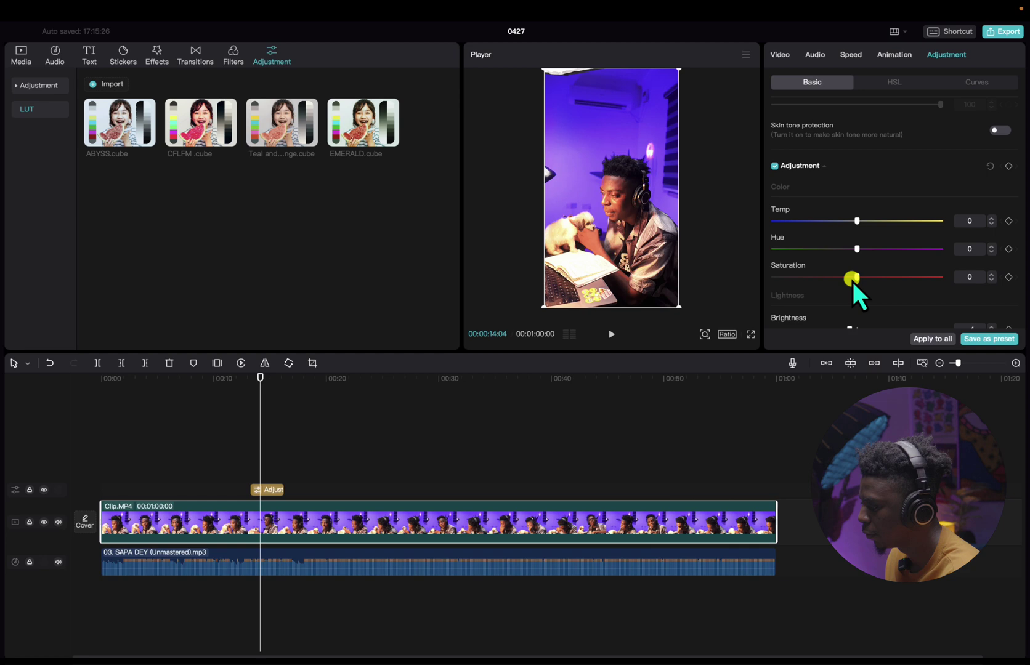
pyautogui.click(211, 466)
# Stretch the Adjustment1 LUT clip to span Clip.MP4 from start to end, then preview it.
pyautogui.click(266, 491)
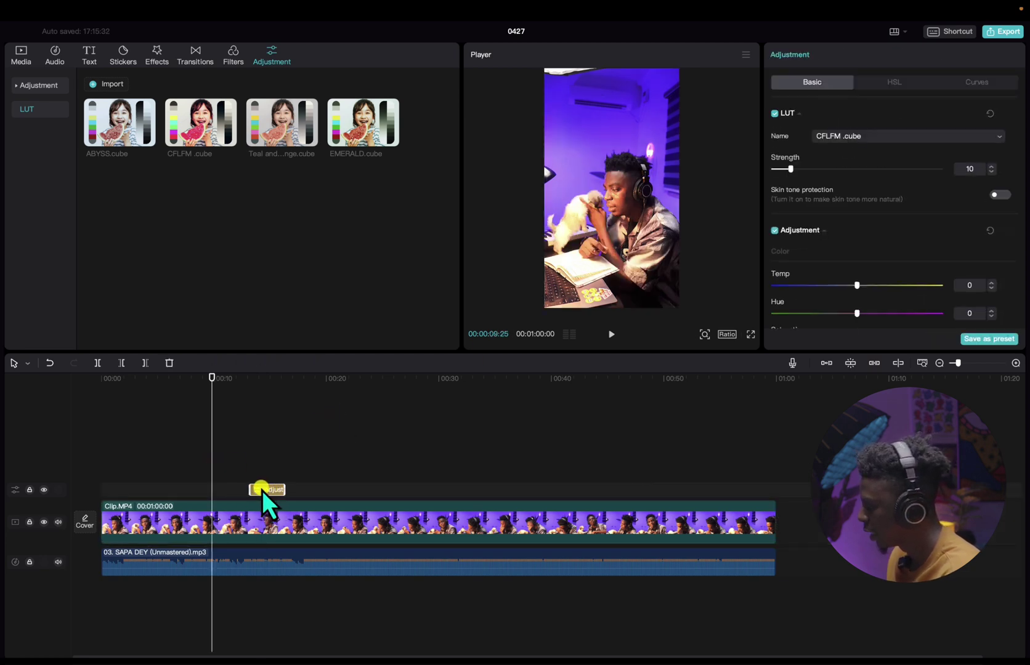
pyautogui.moveTo(249, 488); pyautogui.dragTo(44, 501)
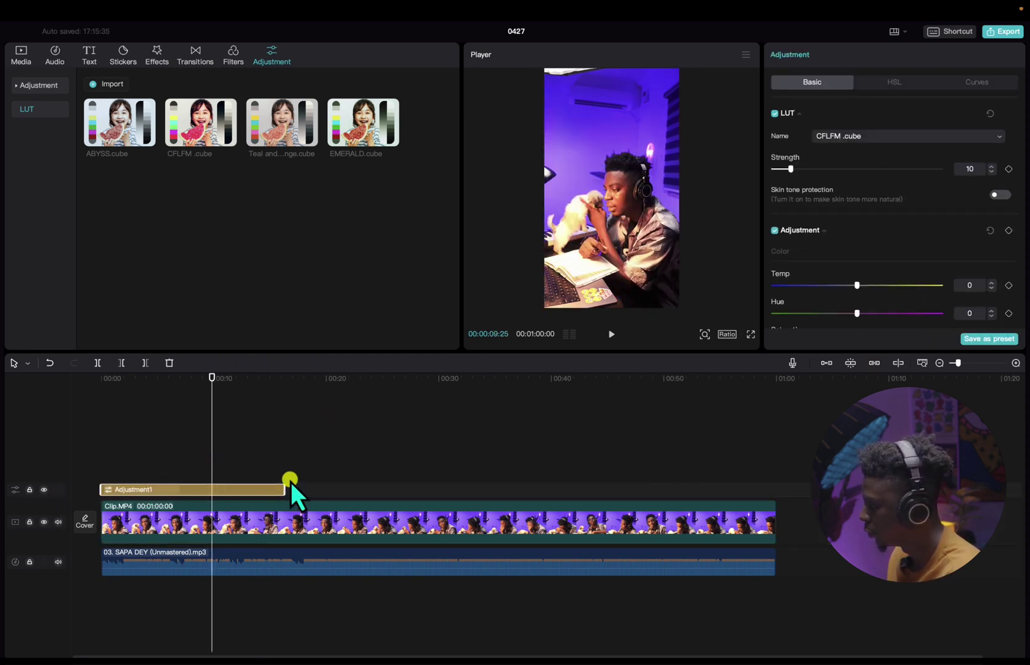
pyautogui.moveTo(285, 490); pyautogui.dragTo(766, 538)
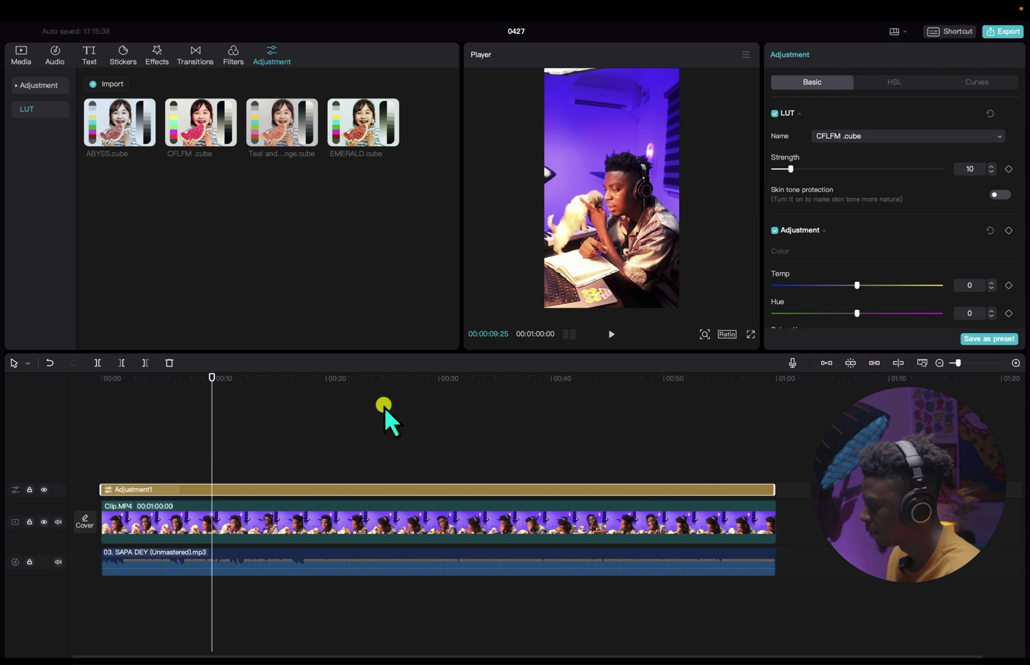
pyautogui.click(297, 435)
pyautogui.press('space')
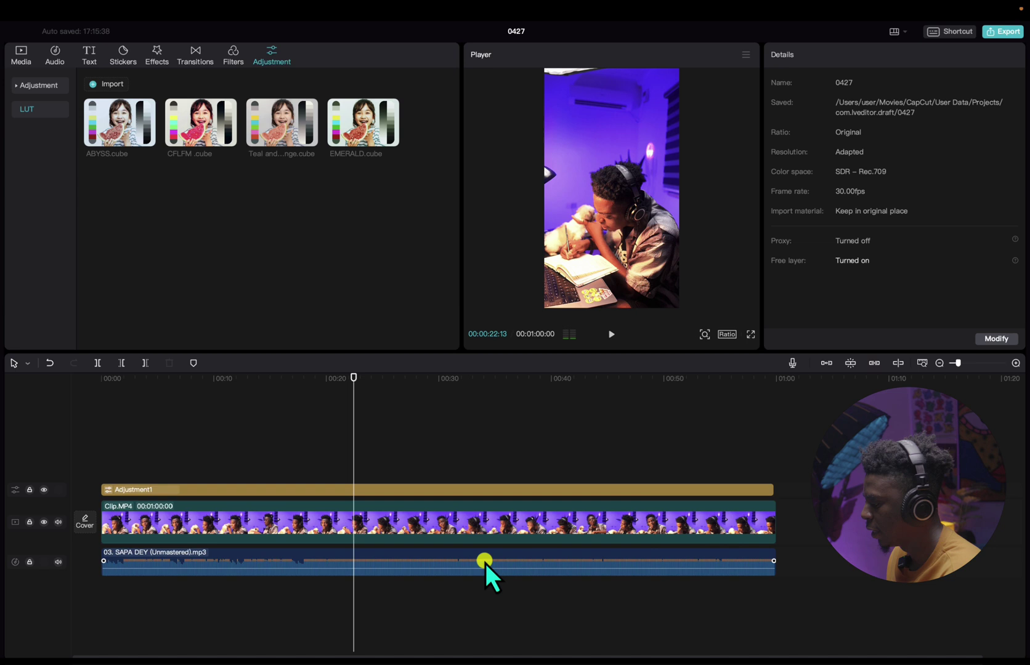
# Set Clip.MP4's highlight to -5 and contrast to -4, raise LUT strength to 16, and replay.
pyautogui.click(461, 530)
pyautogui.scroll(-6, 875, 252)
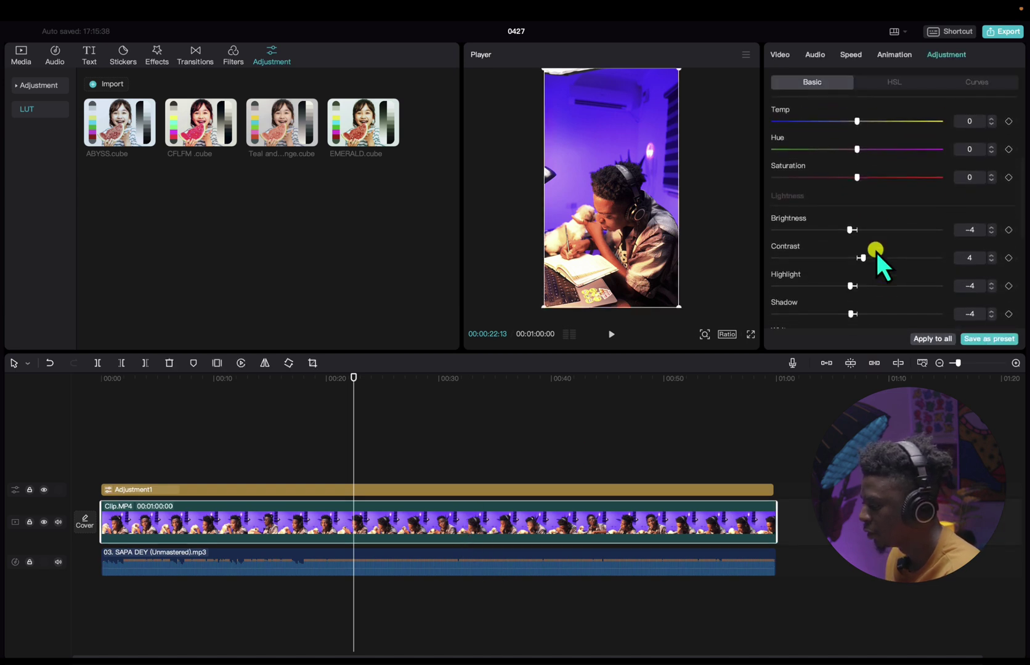
pyautogui.moveTo(855, 279)
pyautogui.mouseDown()
pyautogui.moveTo(842, 276)
pyautogui.moveTo(844, 249)
pyautogui.mouseUp()
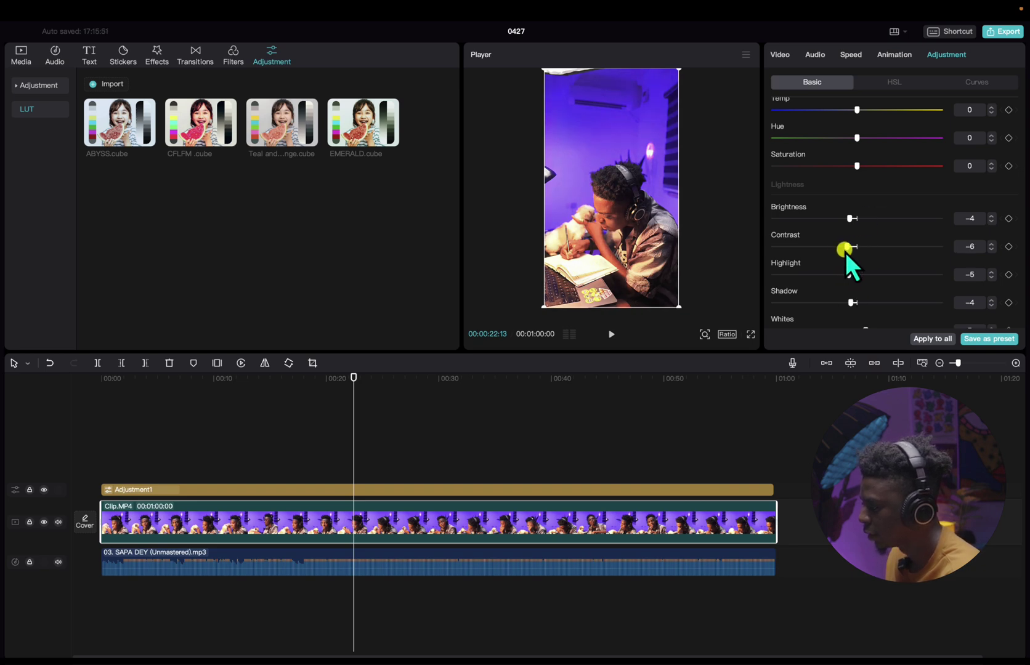
pyautogui.click(464, 489)
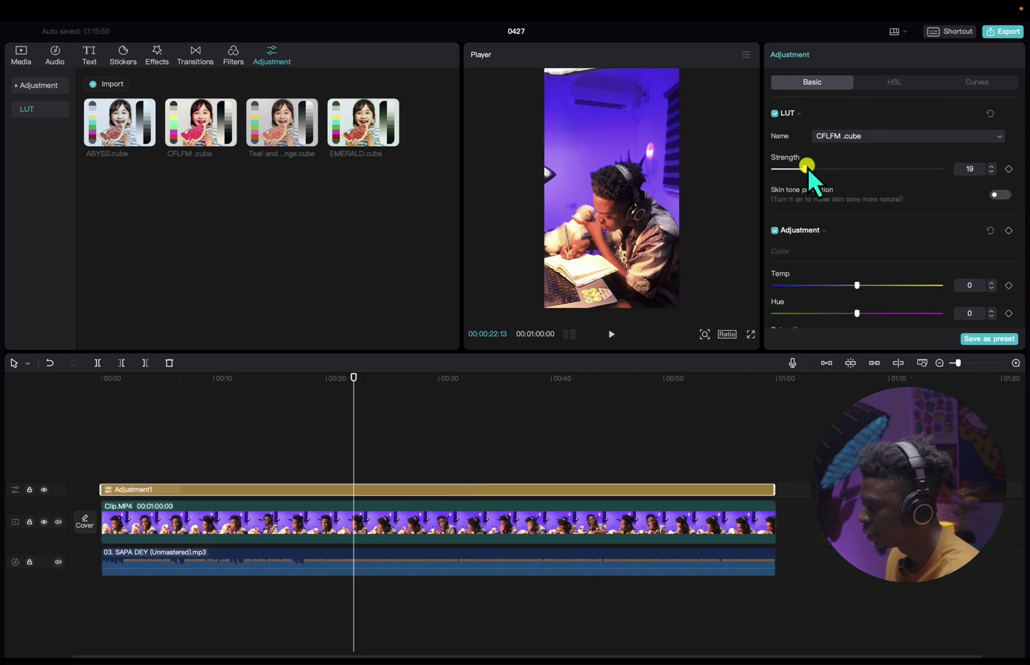
pyautogui.moveTo(185, 396); pyautogui.dragTo(95, 399)
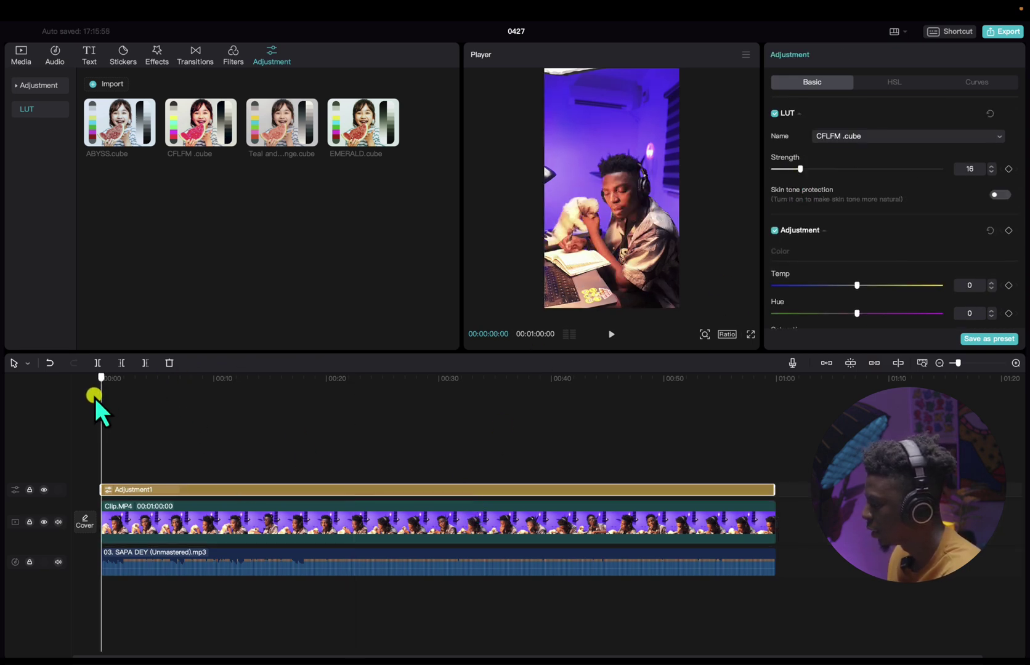
pyautogui.press('space')
pyautogui.click(325, 433)
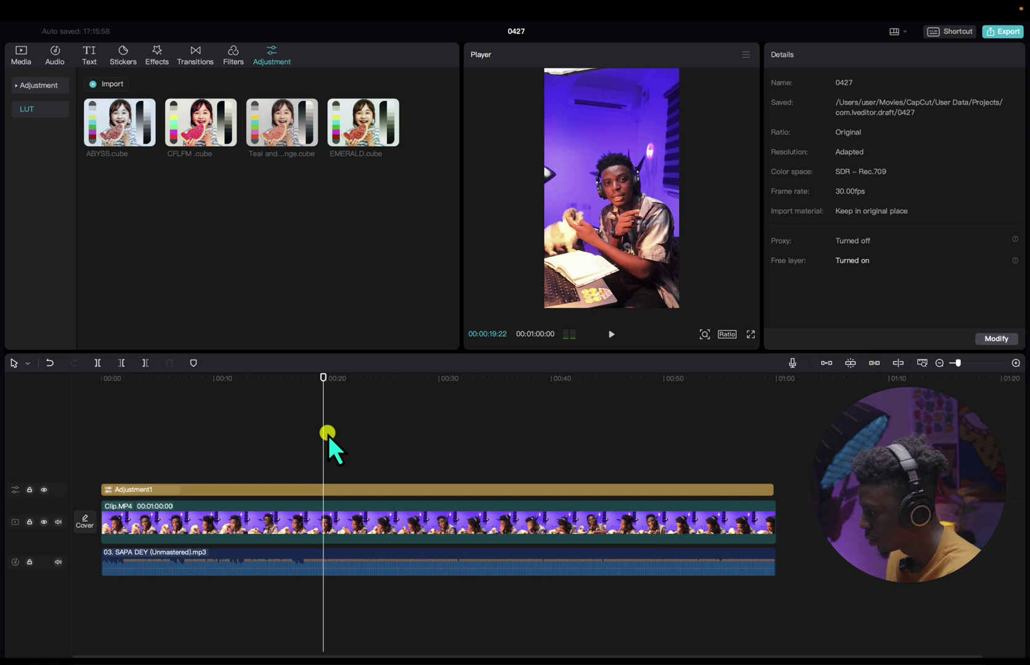
# Watch the graded video full screen, skipping ahead to about 00:36 and 00:42.
pyautogui.click(513, 519)
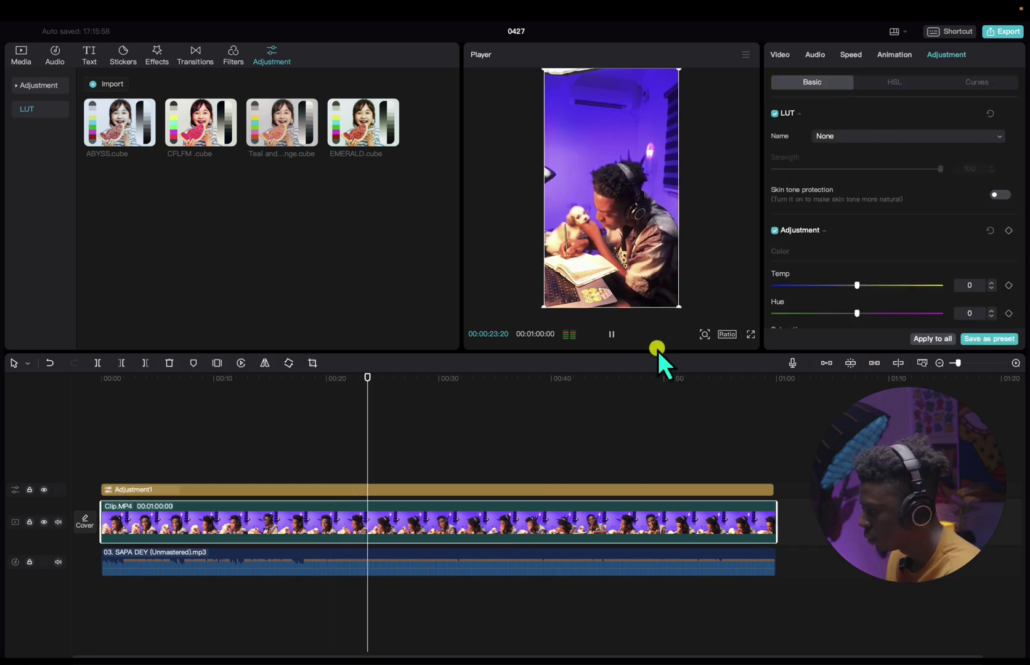
pyautogui.click(750, 334)
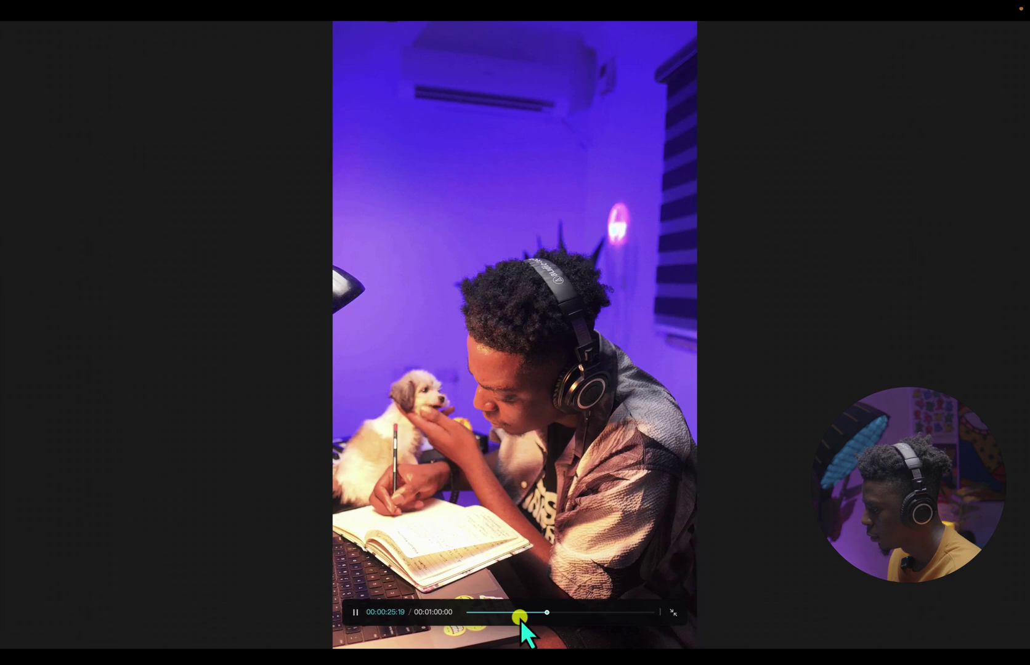
pyautogui.click(581, 614)
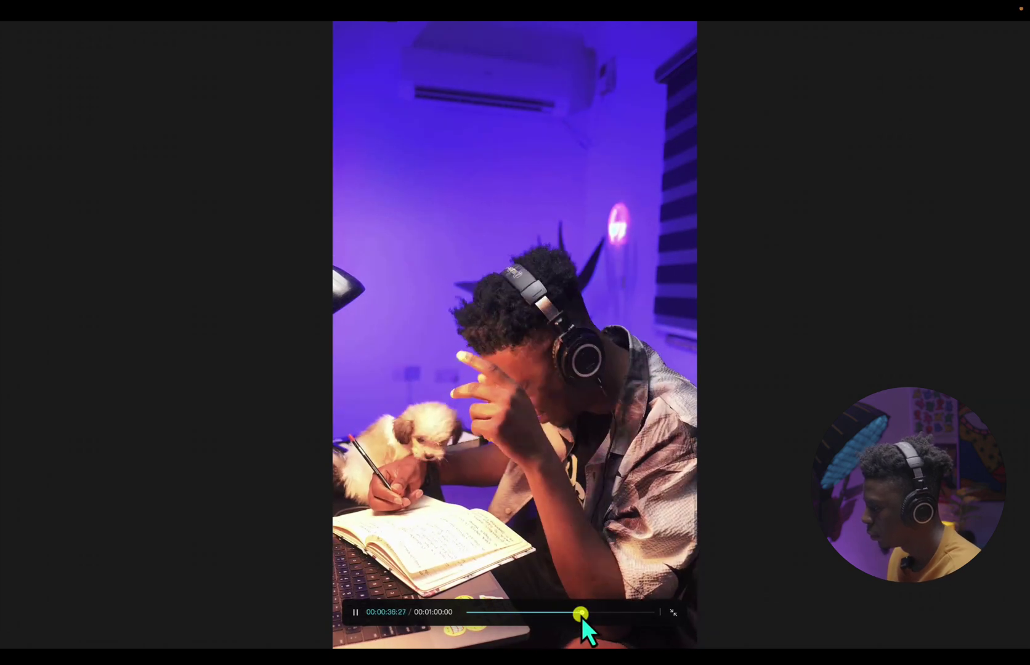
pyautogui.click(596, 612)
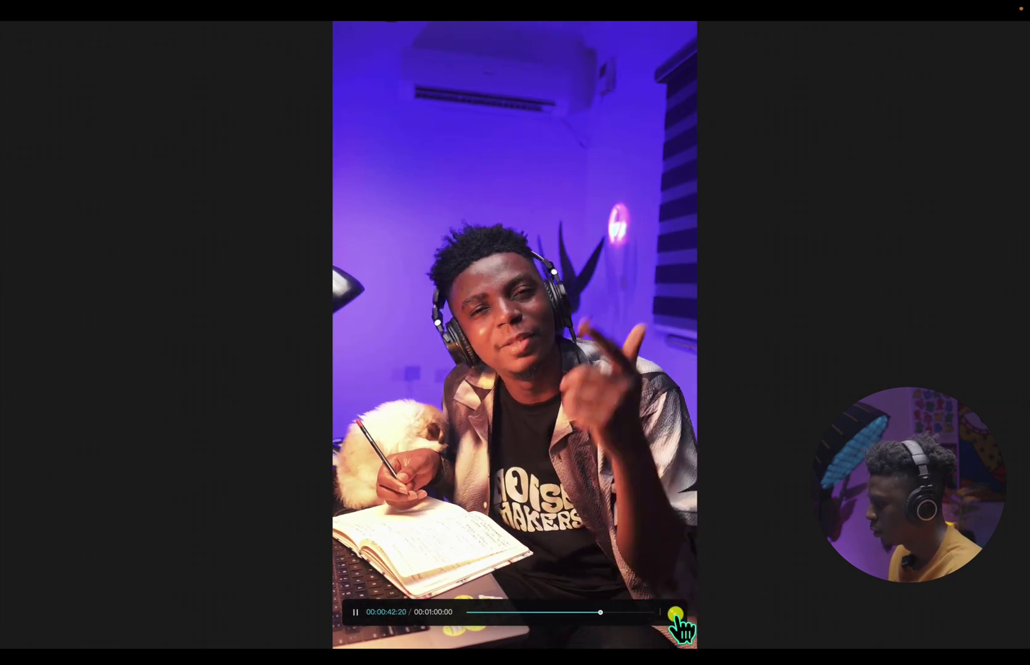
pyautogui.click(675, 615)
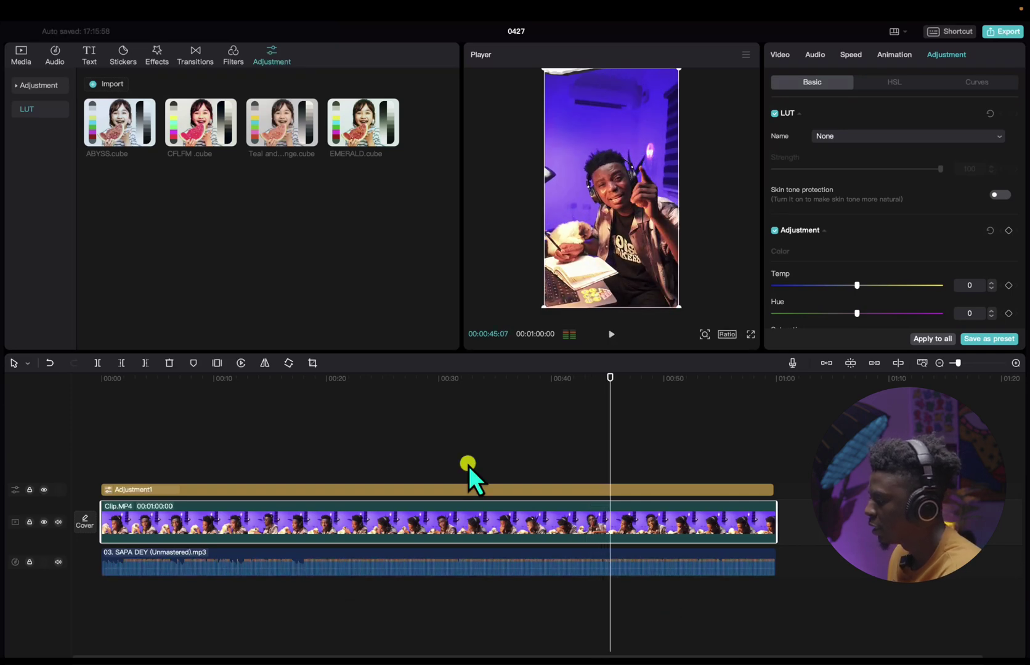
# Stop at 00:33, scrub back near the start and reselect the Adjustment1 LUT clip.
pyautogui.click(473, 425)
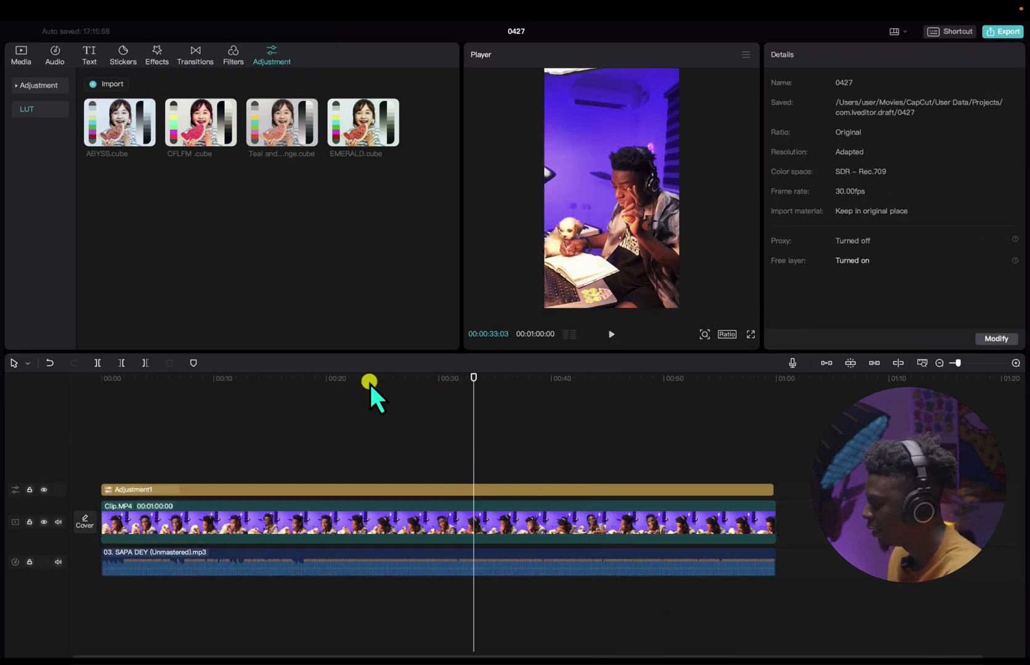
pyautogui.moveTo(370, 384); pyautogui.dragTo(209, 488)
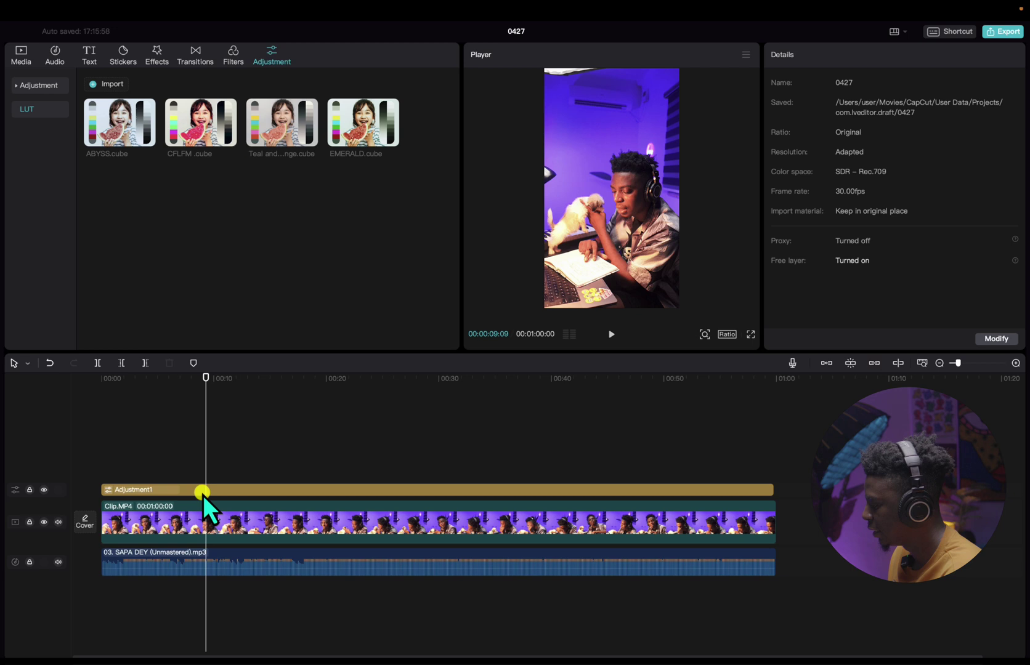
pyautogui.click(203, 493)
pyautogui.click(242, 456)
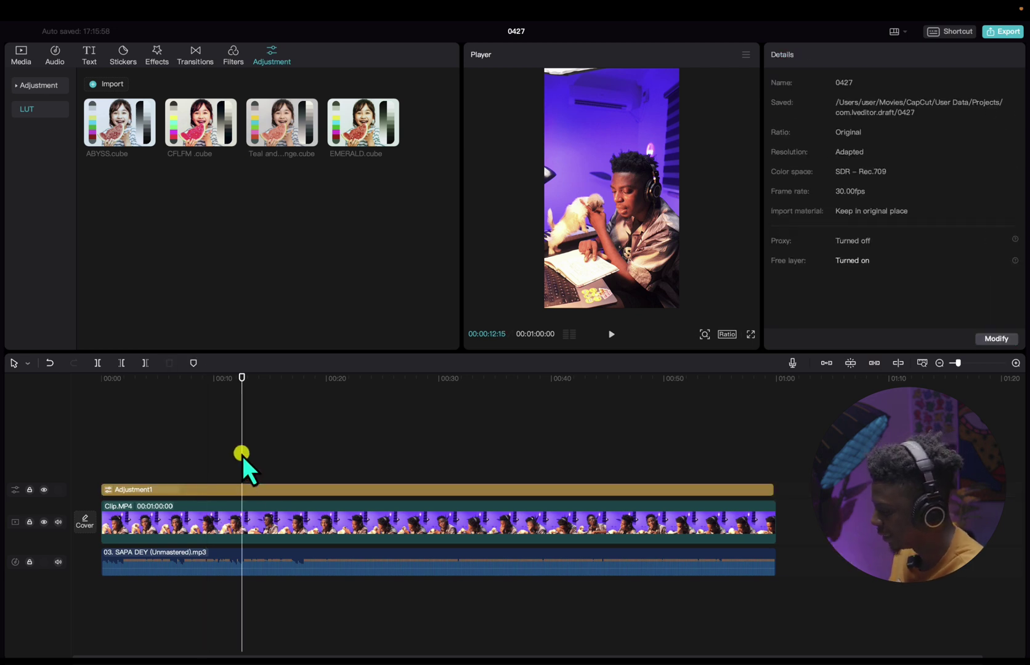
pyautogui.click(230, 490)
pyautogui.moveTo(247, 385); pyautogui.dragTo(110, 407)
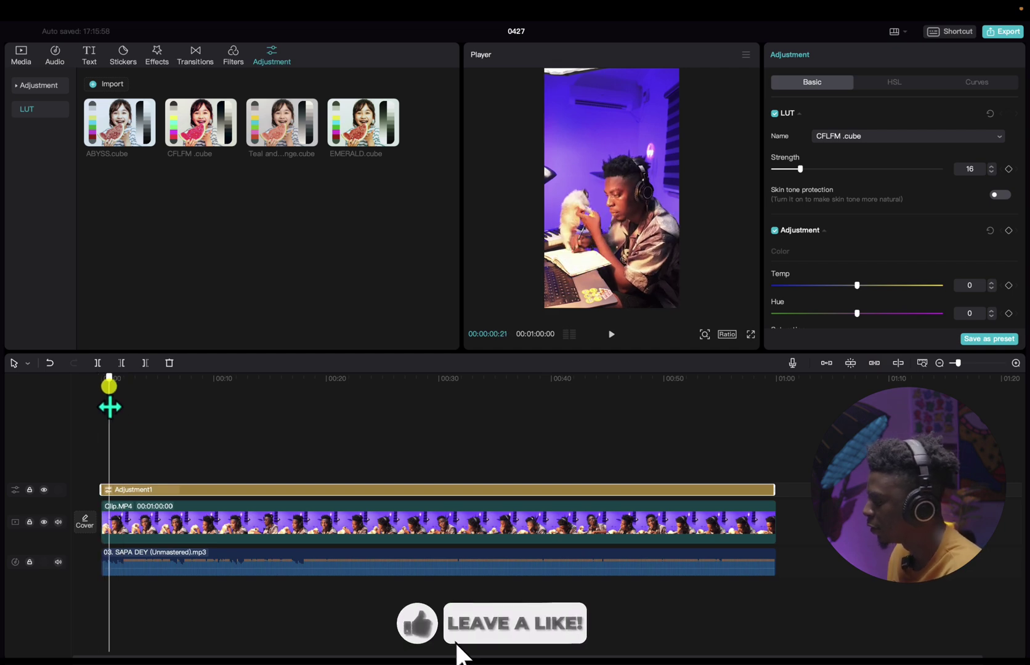
pyautogui.click(140, 472)
pyautogui.scroll(2, 137, 514)
pyautogui.scroll(2, 137, 513)
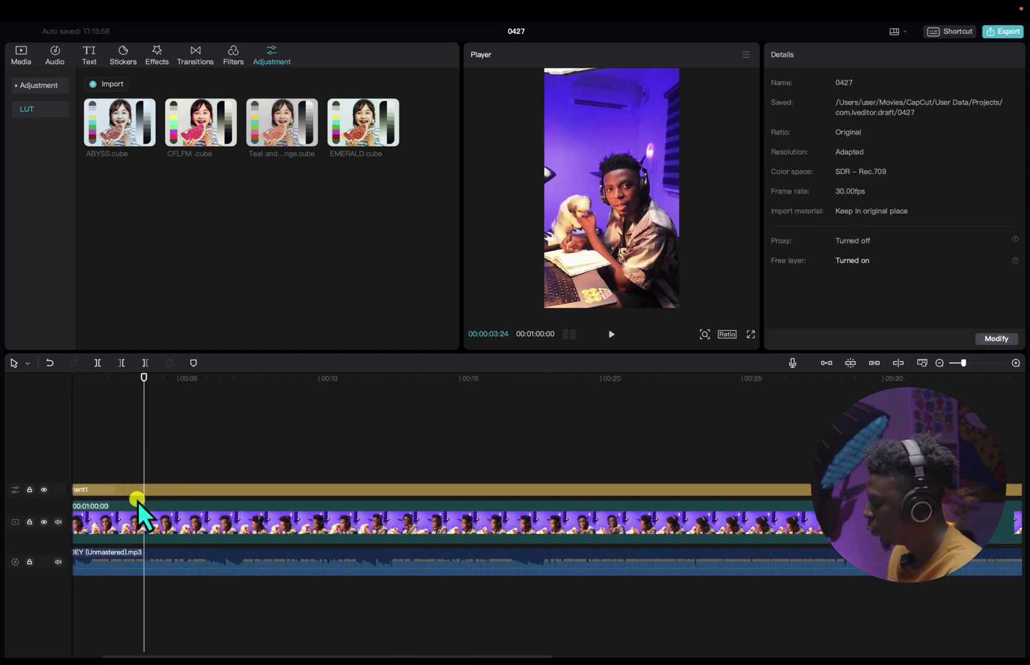
pyautogui.click(45, 490)
pyautogui.click(45, 489)
pyautogui.click(45, 490)
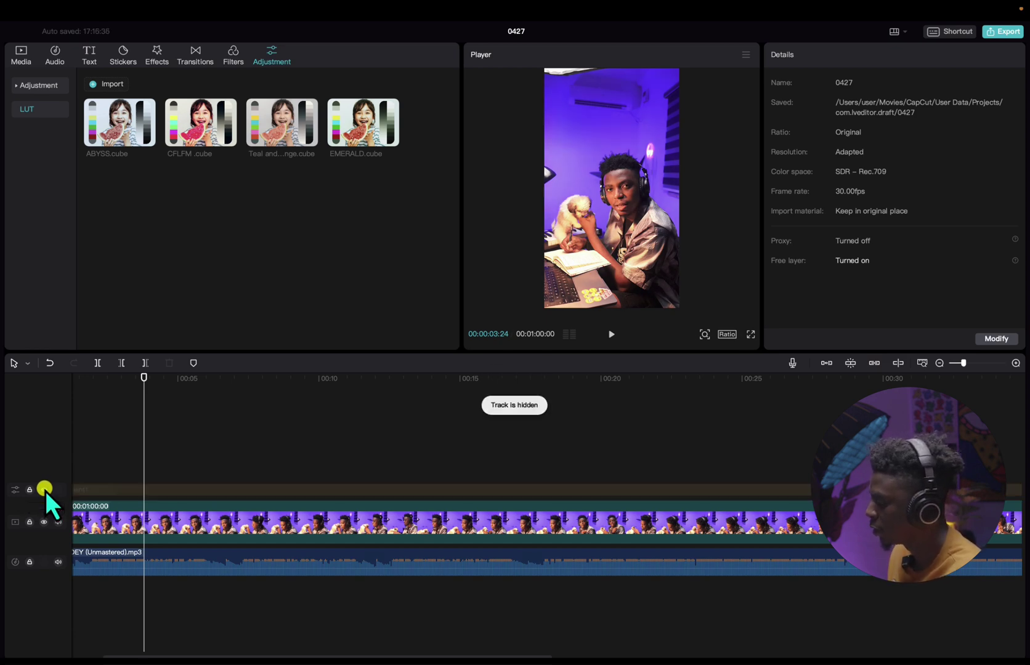
pyautogui.click(45, 491)
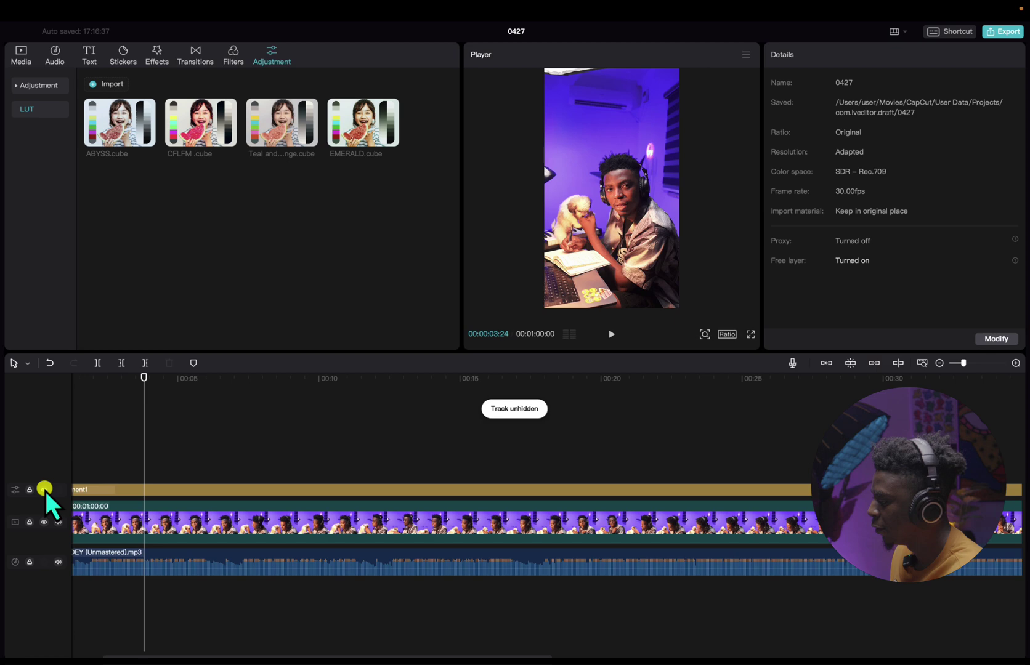
pyautogui.click(149, 525)
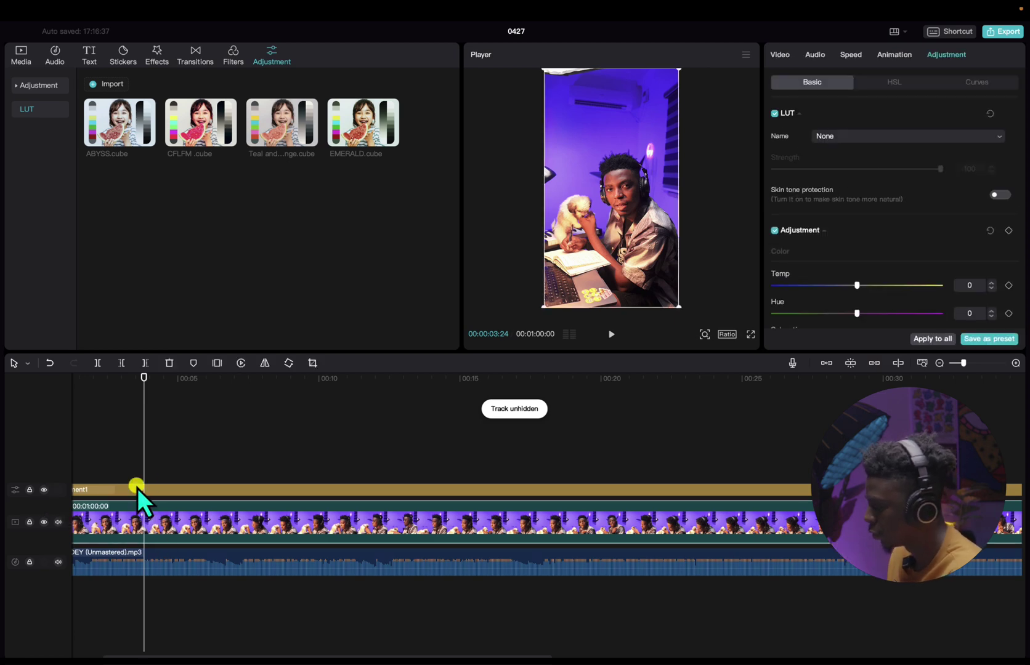
pyautogui.click(45, 491)
pyautogui.click(46, 491)
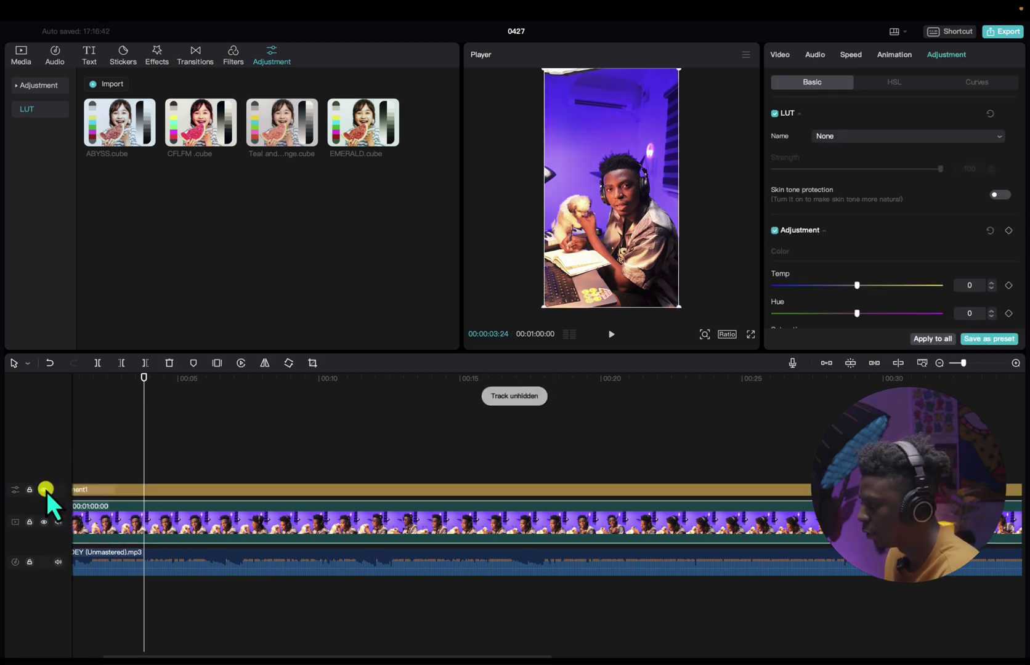
pyautogui.click(46, 491)
pyautogui.click(46, 490)
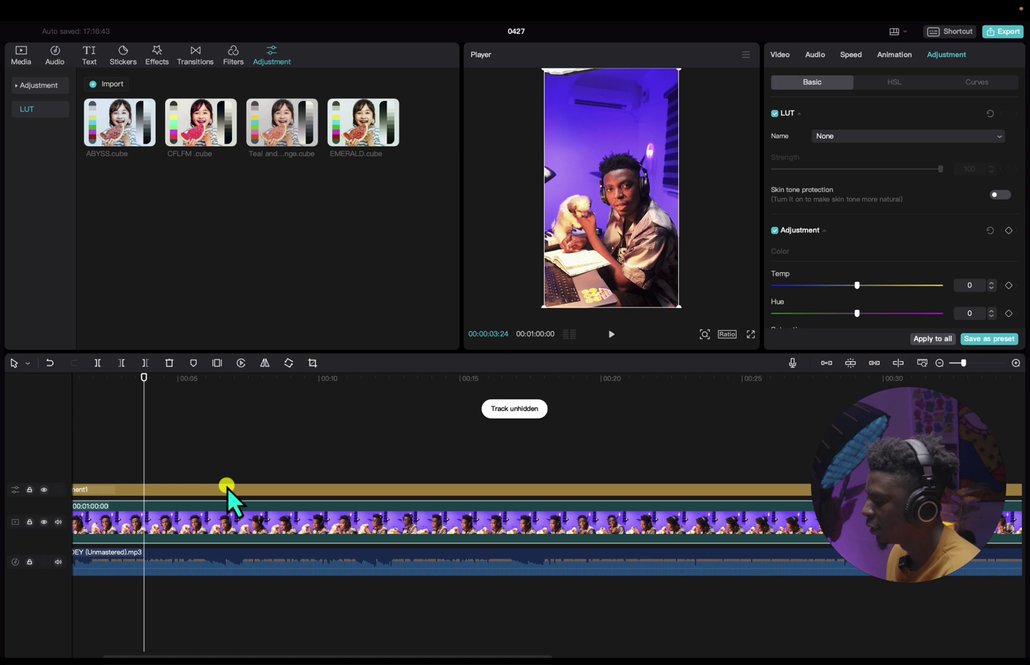
pyautogui.moveTo(286, 400)
pyautogui.mouseDown()
pyautogui.moveTo(362, 432)
pyautogui.moveTo(160, 214)
pyautogui.mouseUp()
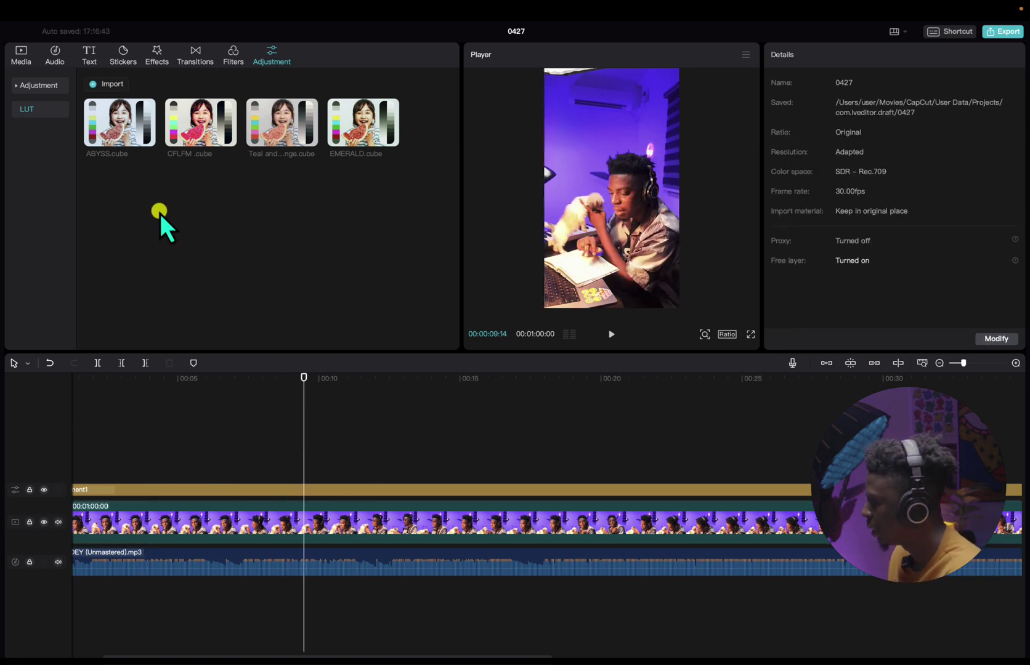
# Show the Media panel, preview Clip.MP4, and return the playhead to the timeline start.
pyautogui.click(24, 58)
pyautogui.click(197, 160)
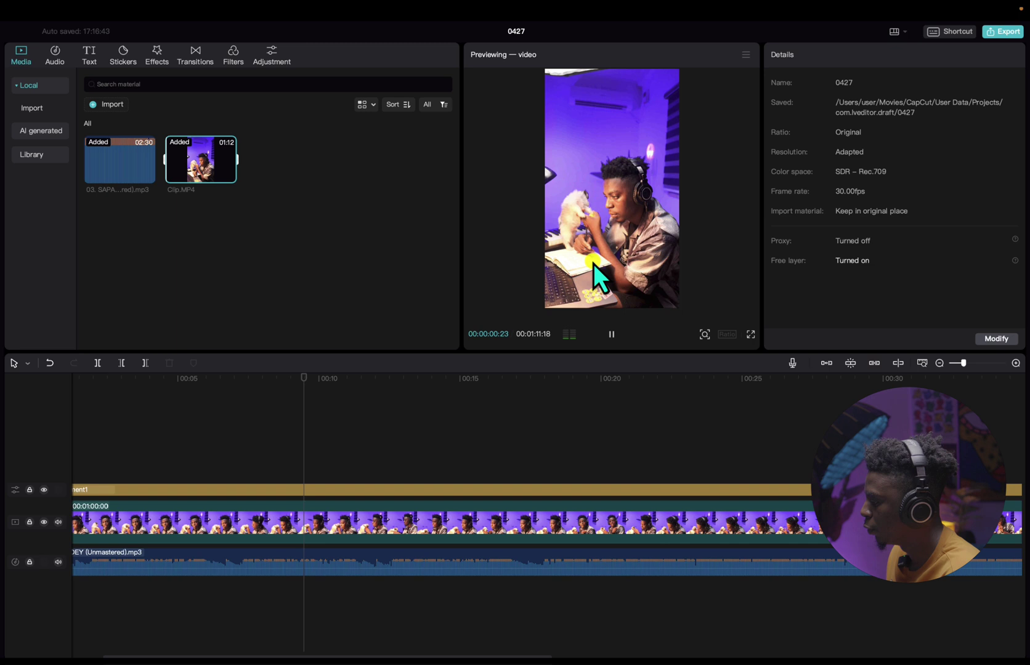
pyautogui.press('space')
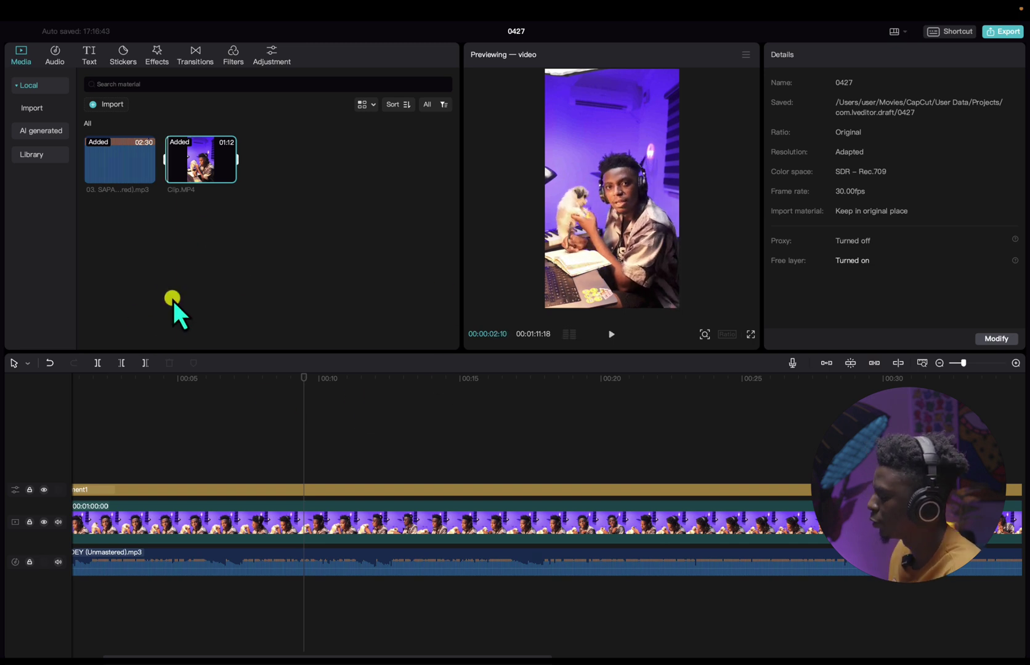
pyautogui.moveTo(155, 385); pyautogui.dragTo(170, 409)
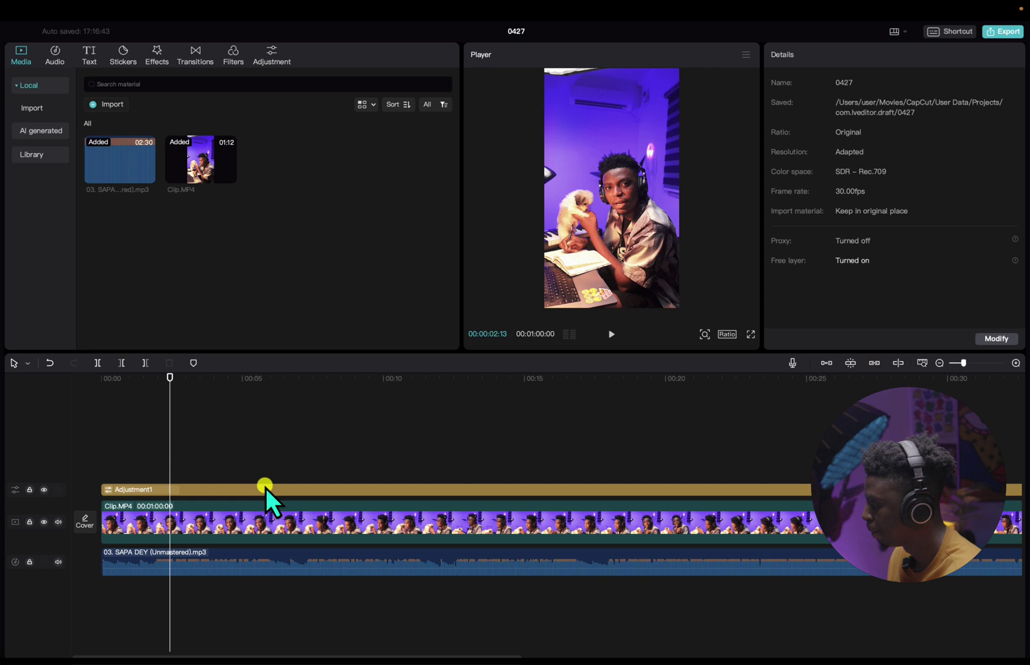
# Play the song from the start and park the playhead on the first beat at 00:00:07:08.
pyautogui.scroll(-2, 266, 488)
pyautogui.moveTo(152, 381); pyautogui.dragTo(141, 522)
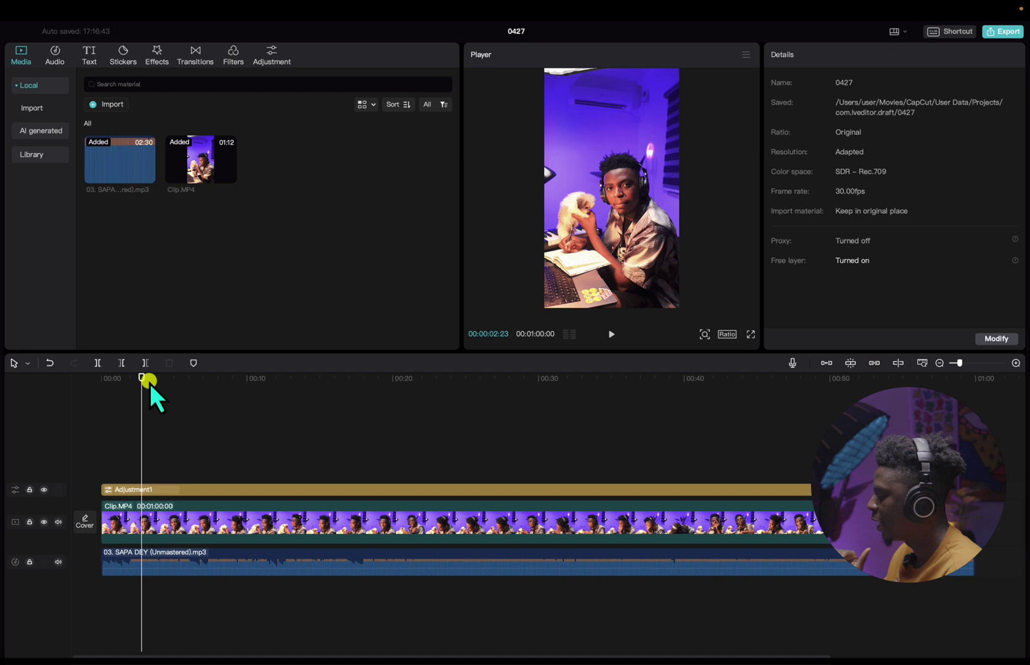
pyautogui.moveTo(146, 380); pyautogui.dragTo(179, 384)
pyautogui.scroll(3, 141, 439)
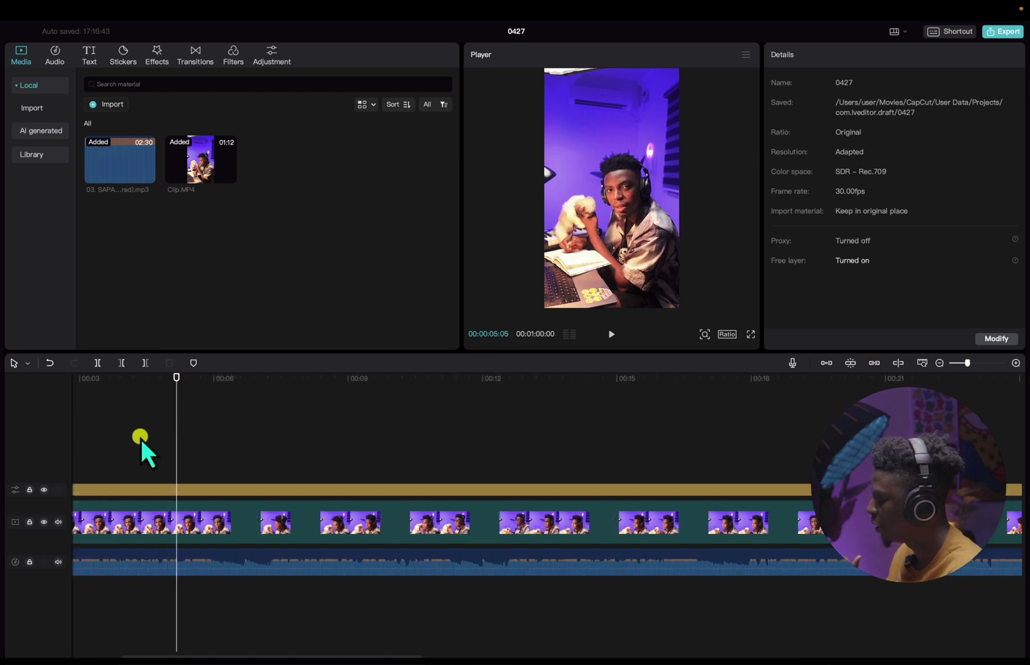
pyautogui.hscroll(-3, 141, 439)
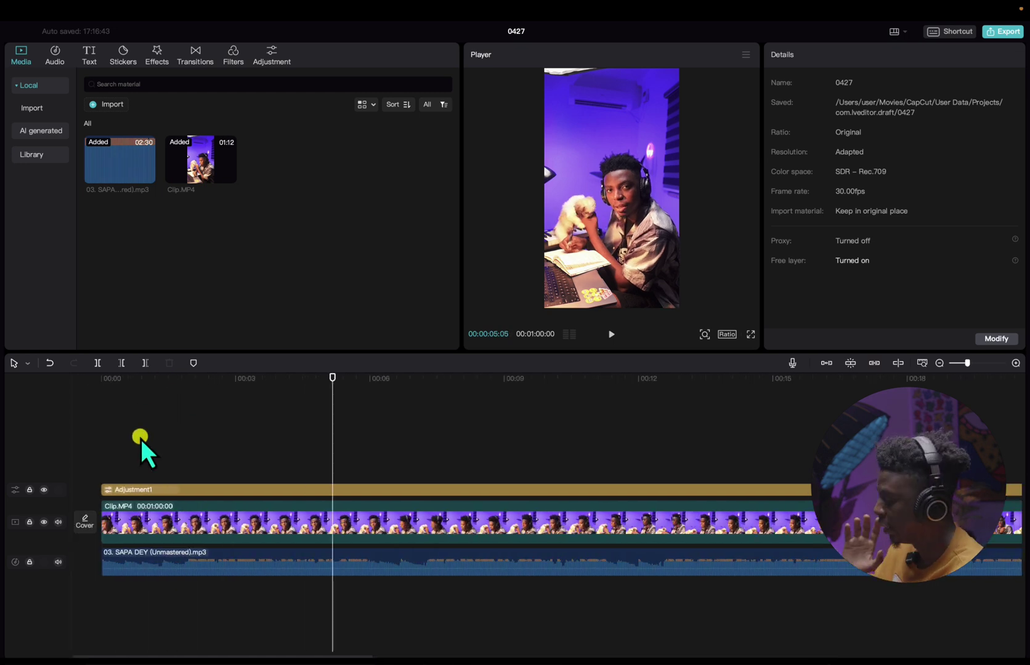
pyautogui.click(129, 383)
pyautogui.press('space')
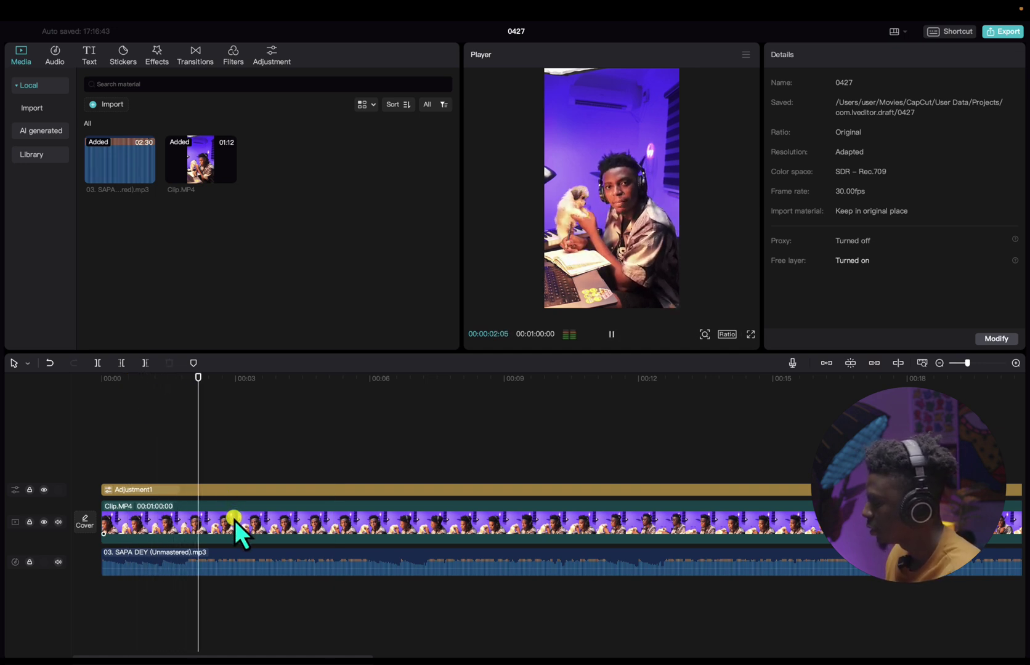
pyautogui.scroll(3, 324, 544)
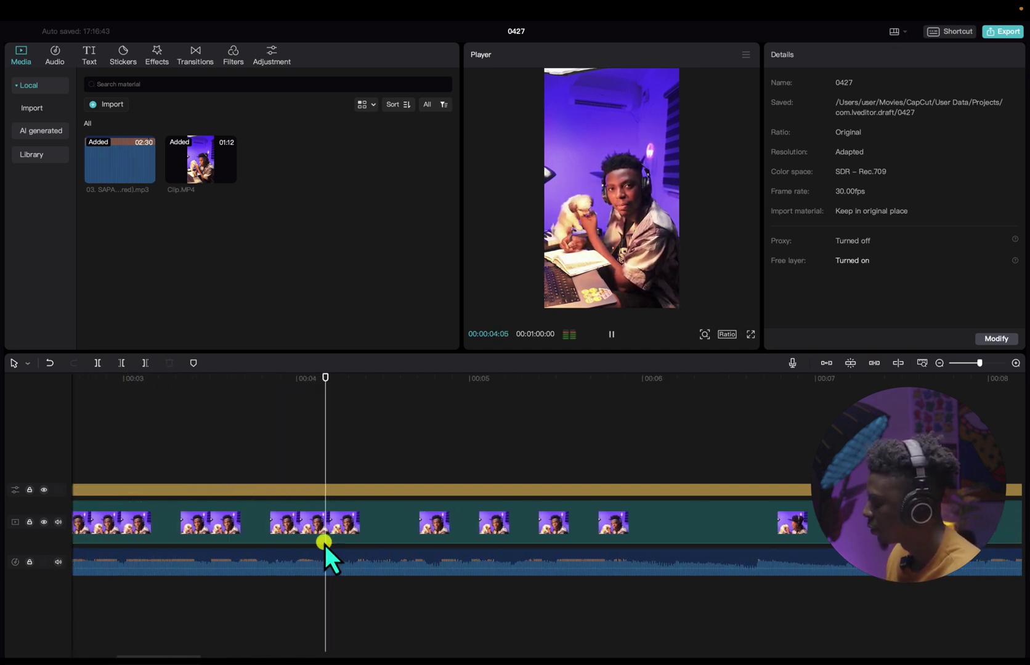
pyautogui.hscroll(3, 606, 593)
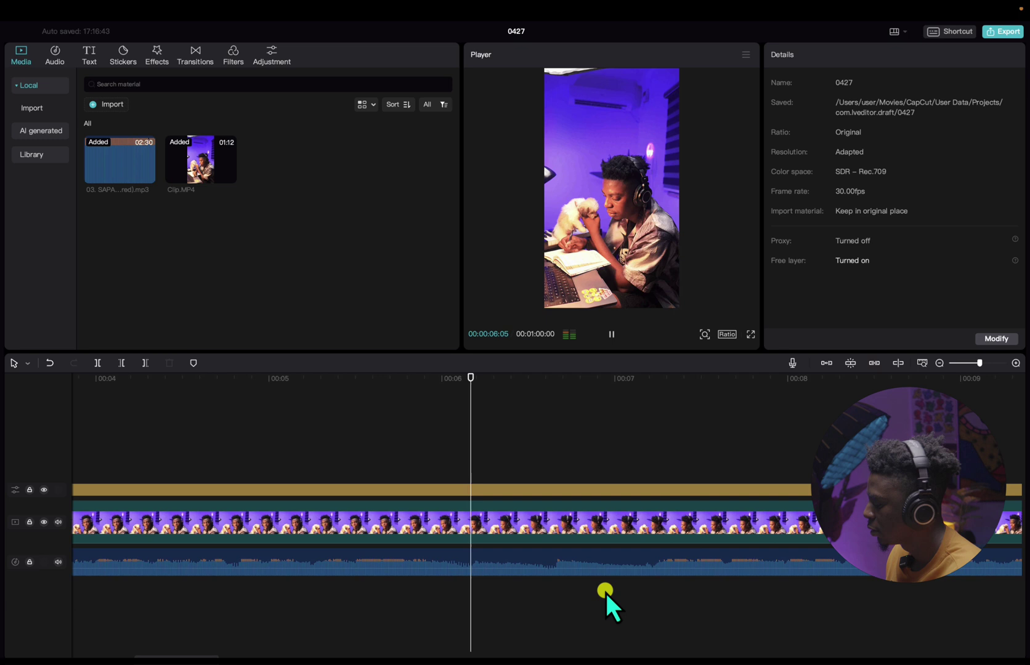
pyautogui.press('space')
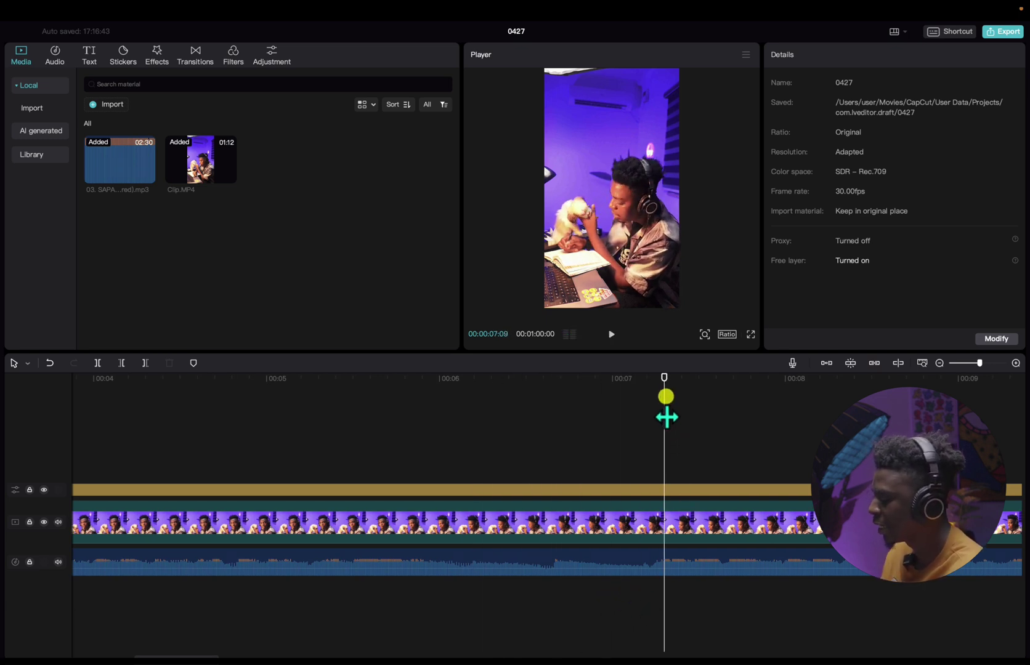
pyautogui.moveTo(664, 382); pyautogui.dragTo(658, 381)
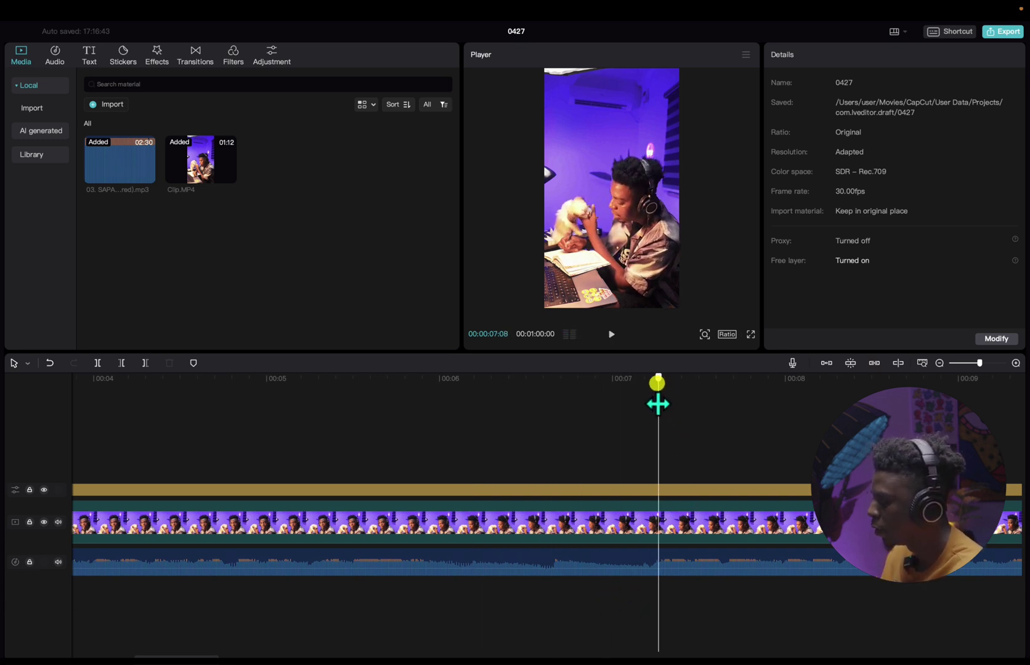
# Split Clip.MP4 on the beats at 00:00:07:08 and 00:00:12:17.
pyautogui.click(659, 519)
pyautogui.hotkey('ctrl', 'b')
pyautogui.scroll(-3, 690, 517)
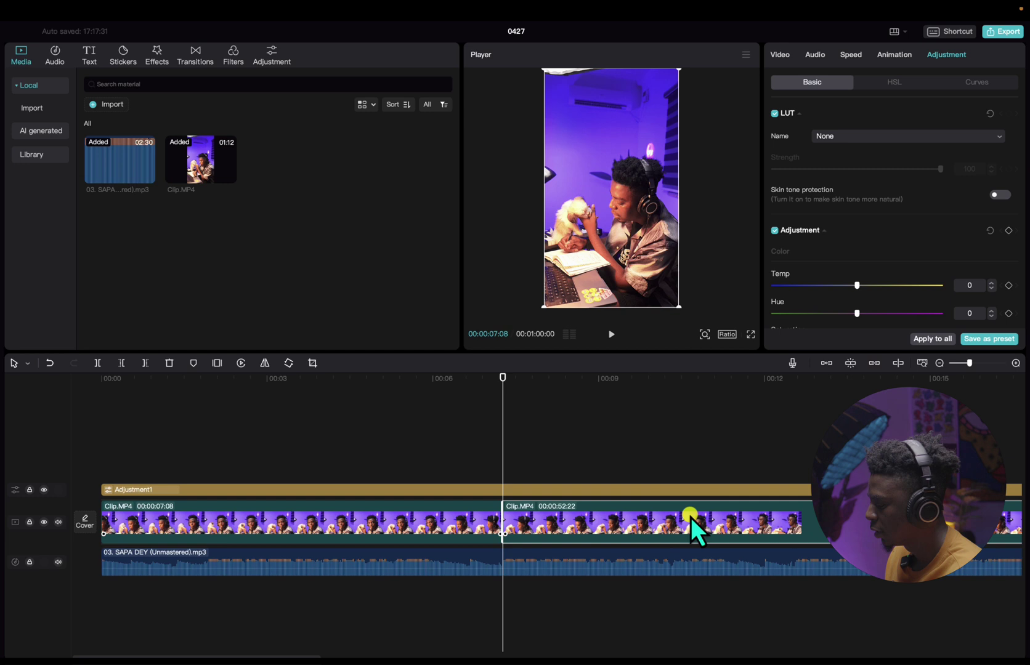
pyautogui.press('space')
pyautogui.hscroll(2, 572, 534)
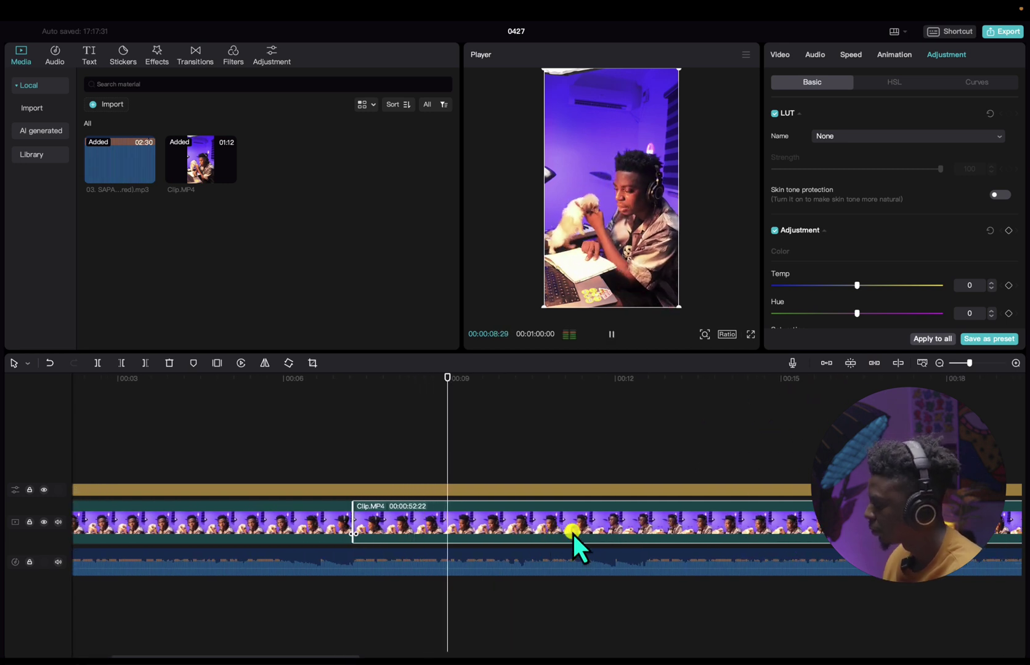
pyautogui.hscroll(2, 573, 534)
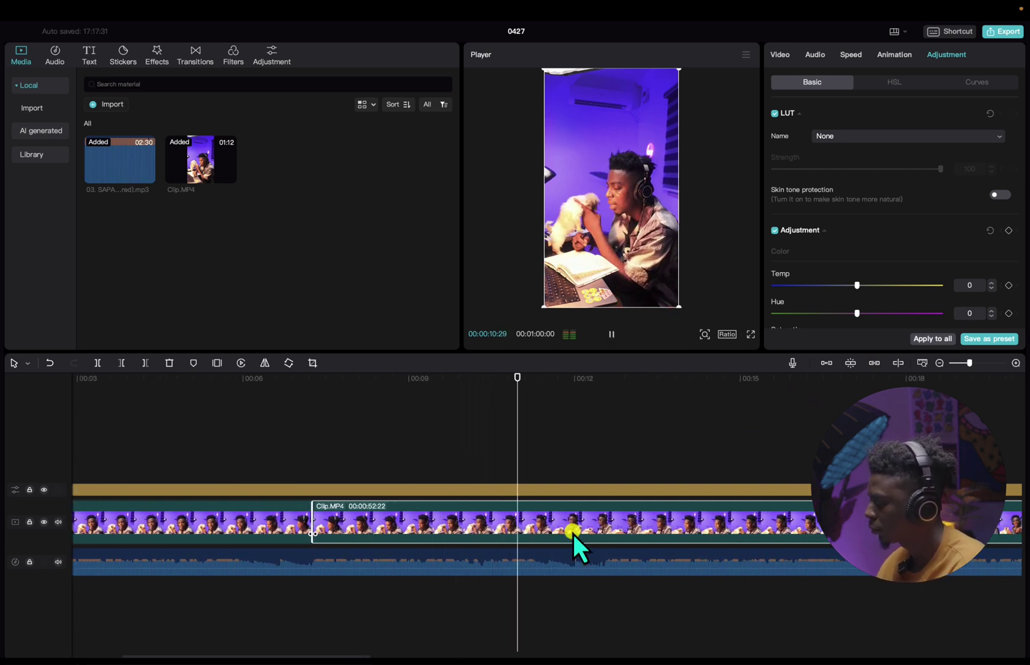
pyautogui.press('space')
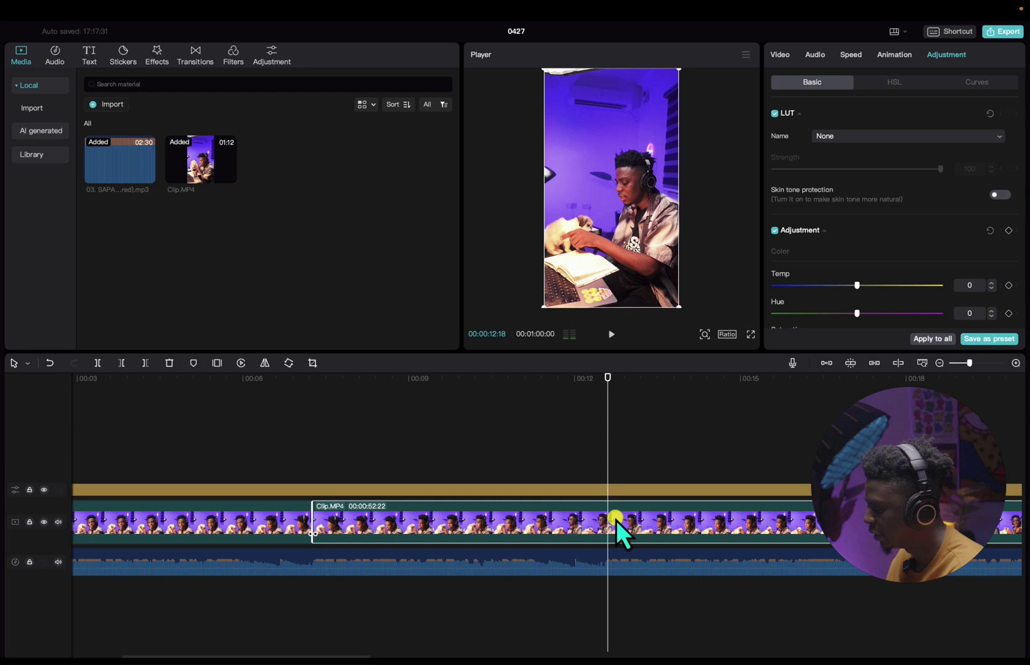
pyautogui.moveTo(610, 394); pyautogui.dragTo(606, 396)
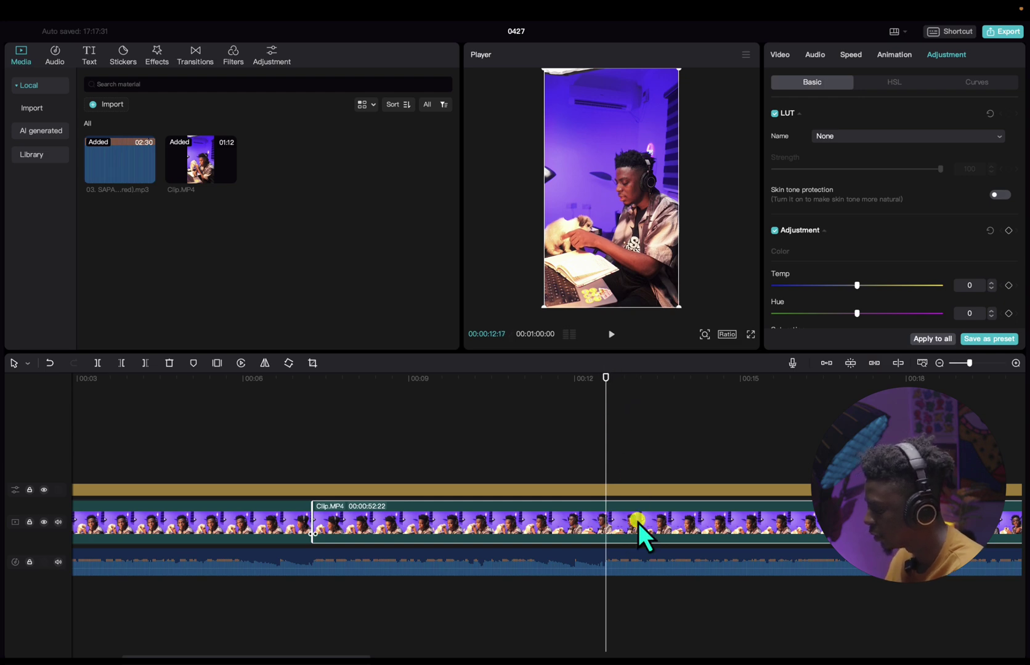
pyautogui.click(613, 527)
pyautogui.hotkey('ctrl', 'b')
pyautogui.click(264, 461)
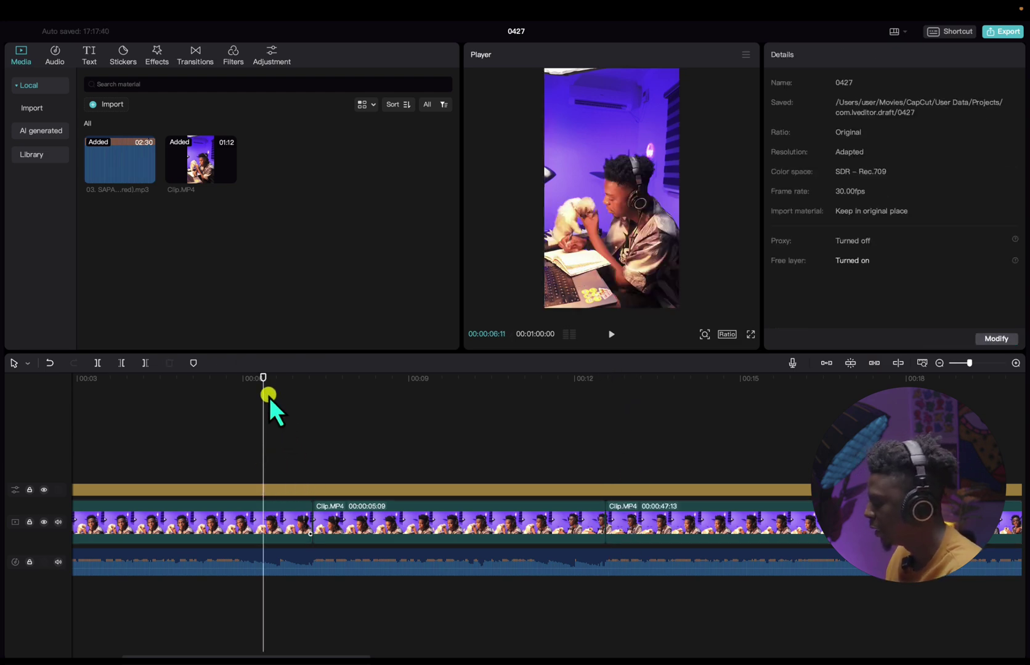
# Scale the middle 5-second piece up to 107% and play back the punch-in.
pyautogui.click(423, 443)
pyautogui.click(433, 521)
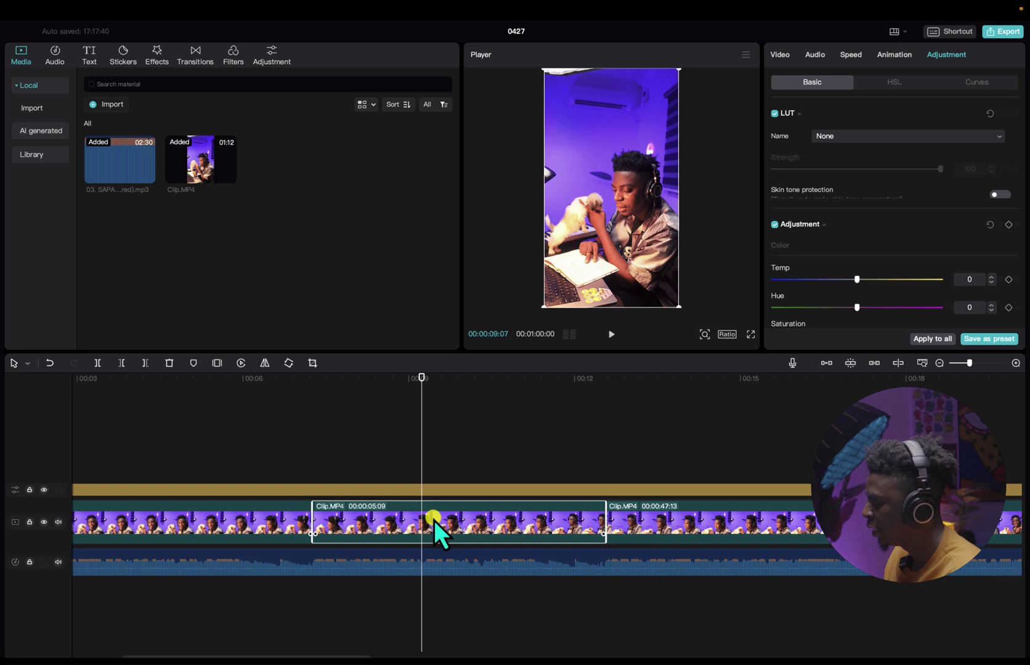
pyautogui.click(787, 58)
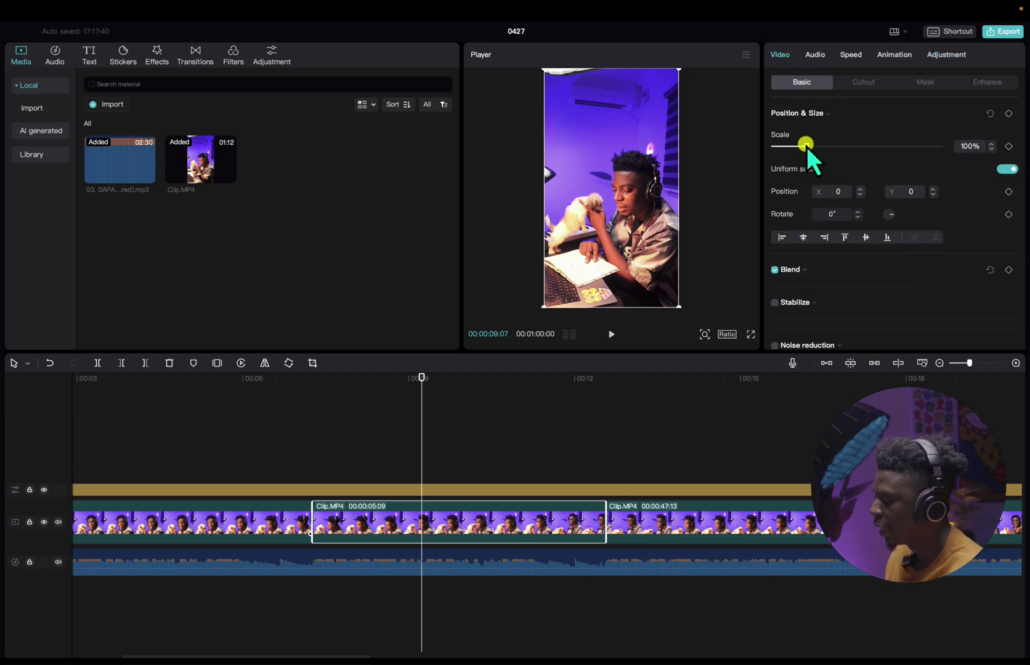
pyautogui.moveTo(806, 146); pyautogui.dragTo(809, 146)
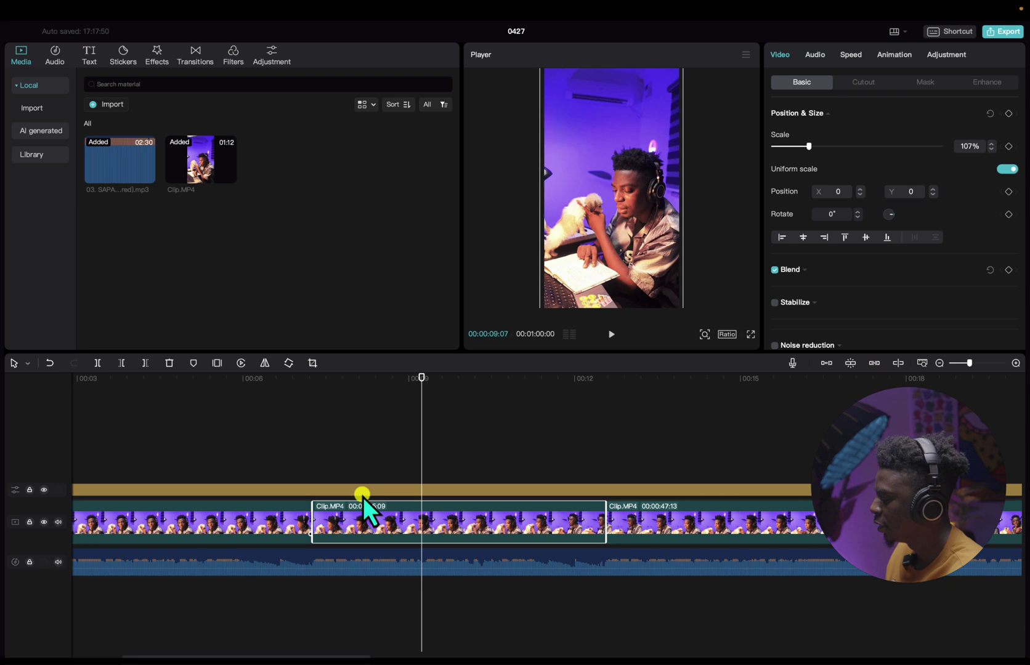
pyautogui.click(248, 470)
pyautogui.scroll(-3, 219, 446)
pyautogui.click(216, 459)
pyautogui.press('space')
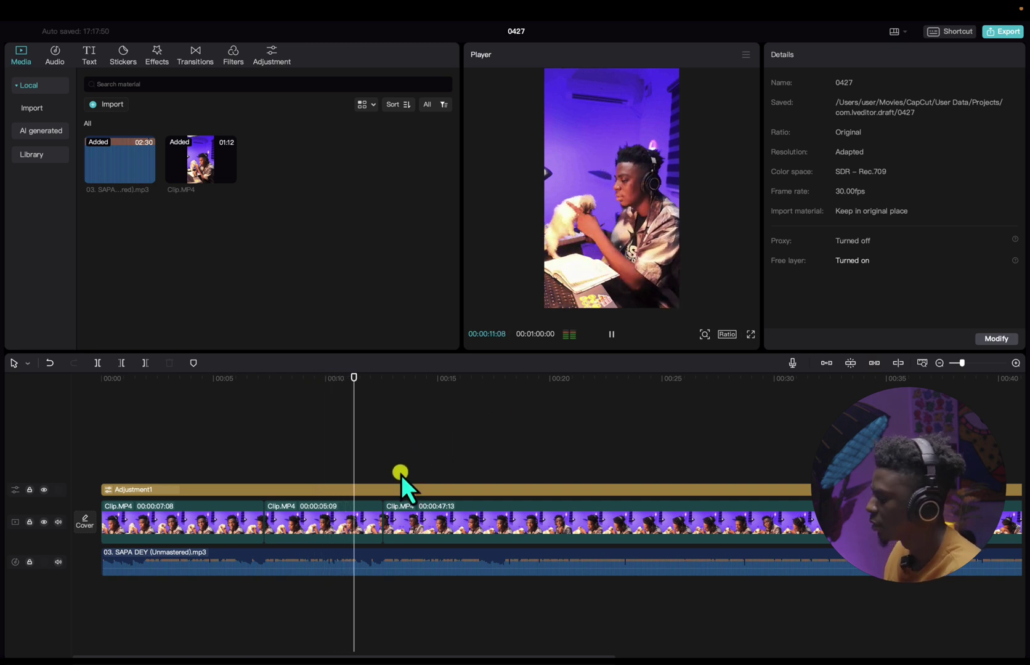
# Cut Clip.MP4 on the beat at 00:00:17:28.
pyautogui.press('space')
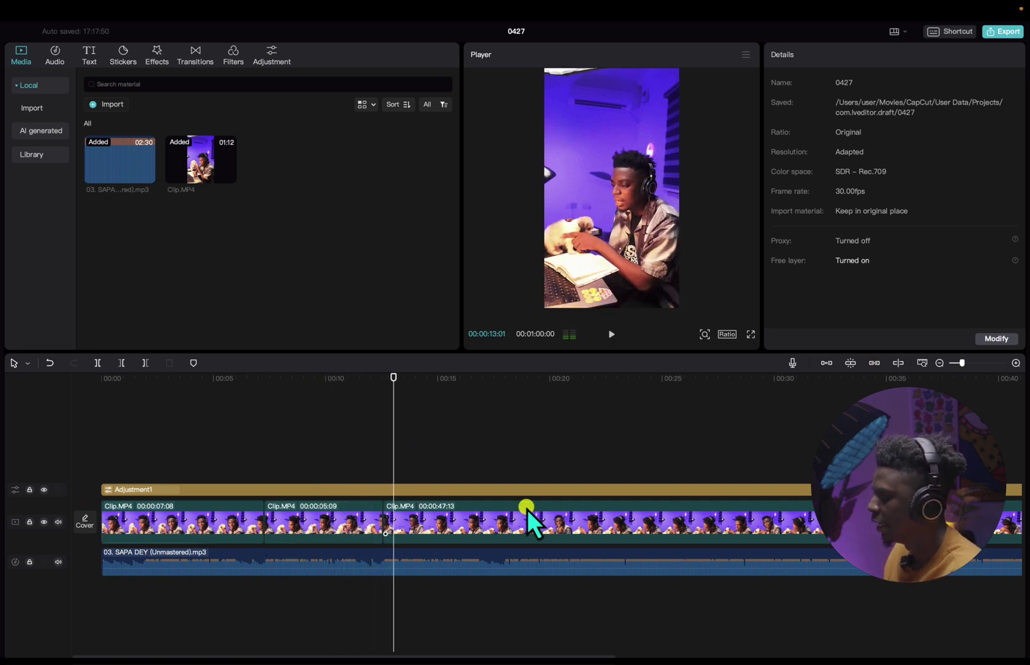
pyautogui.keyDown('ctrl'); pyautogui.scroll(2, 528, 510); pyautogui.keyUp('ctrl')
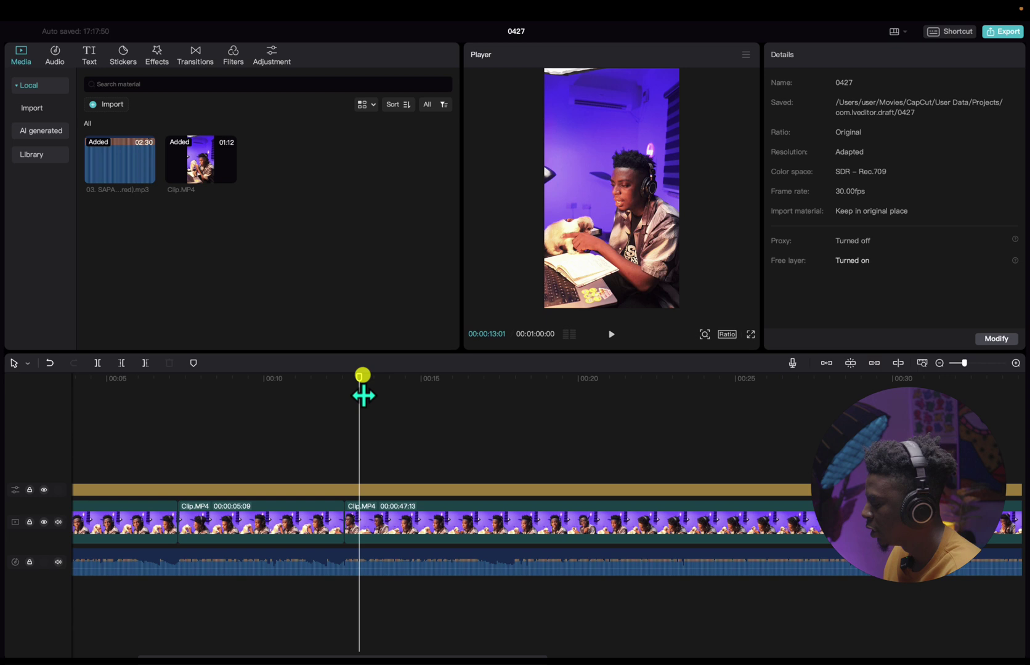
pyautogui.moveTo(363, 395); pyautogui.dragTo(523, 502)
pyautogui.keyDown('ctrl'); pyautogui.scroll(1, 523, 503); pyautogui.keyUp('ctrl')
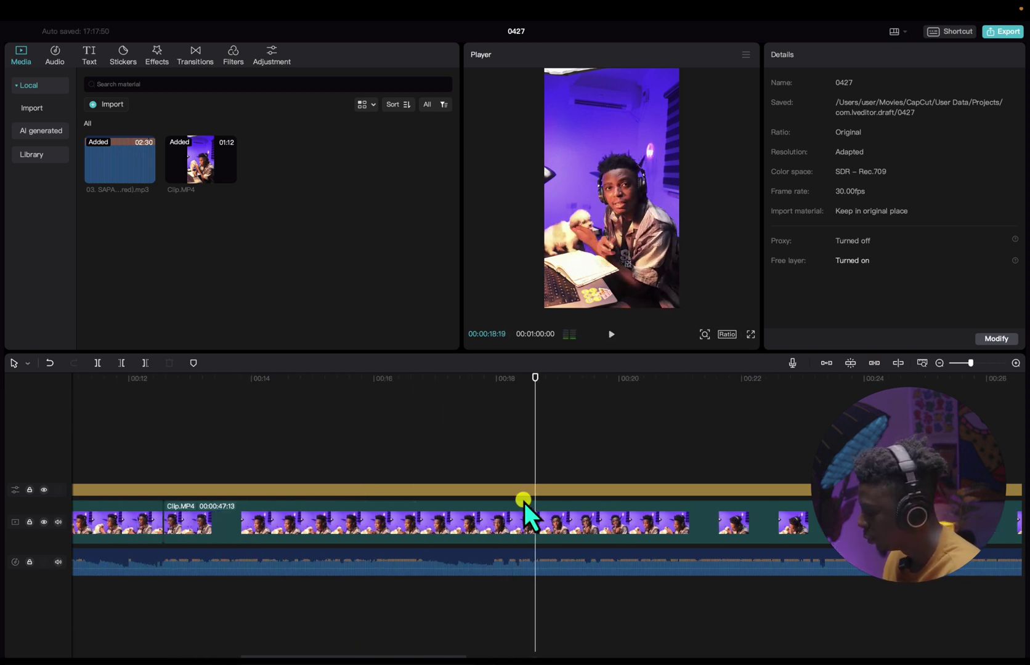
pyautogui.click(494, 384)
pyautogui.click(498, 533)
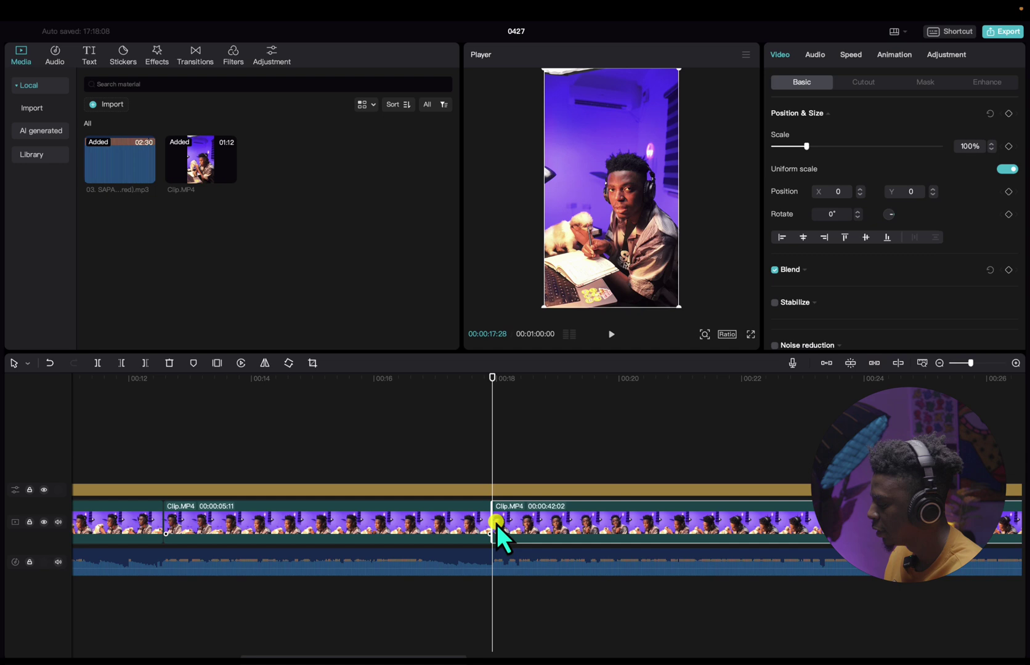
pyautogui.hotkey('ctrl', 'b')
pyautogui.keyDown('ctrl'); pyautogui.scroll(-3, 509, 492); pyautogui.keyUp('ctrl')
pyautogui.click(431, 455)
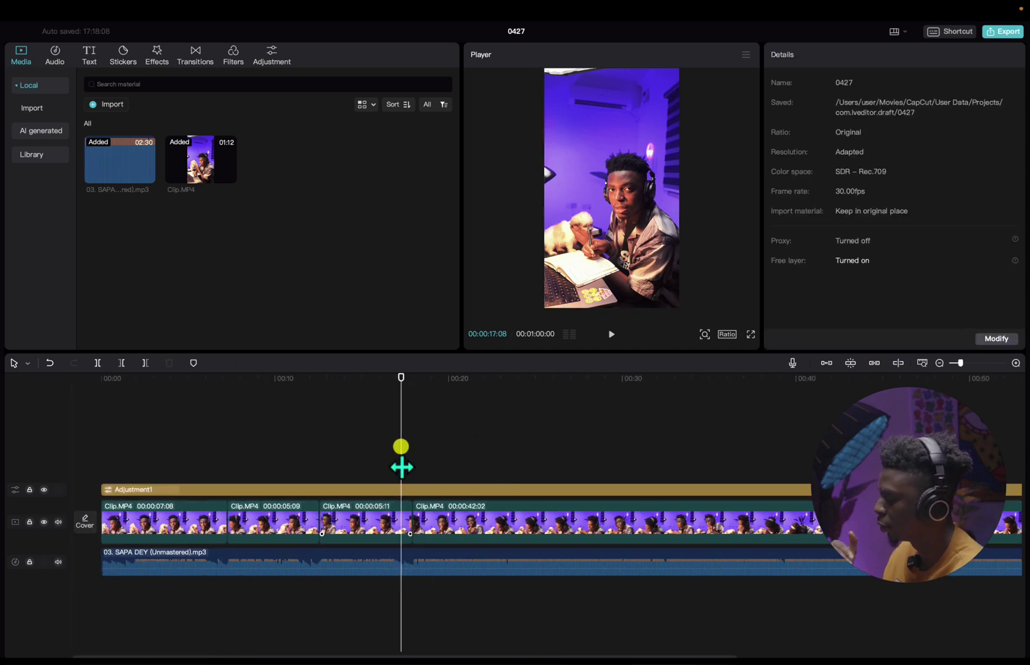
# Play on to the next beat and cut the clip at 00:00:27:10.
pyautogui.moveTo(411, 400); pyautogui.dragTo(495, 424)
pyautogui.press('space')
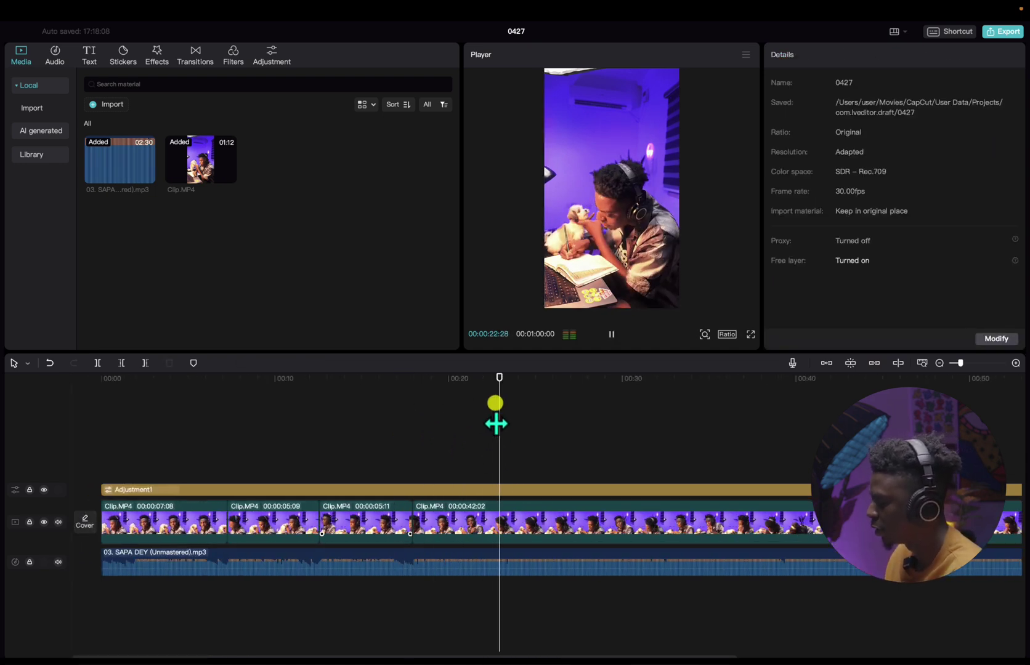
pyautogui.keyDown('ctrl'); pyautogui.scroll(3, 559, 447); pyautogui.keyUp('ctrl')
pyautogui.press('space')
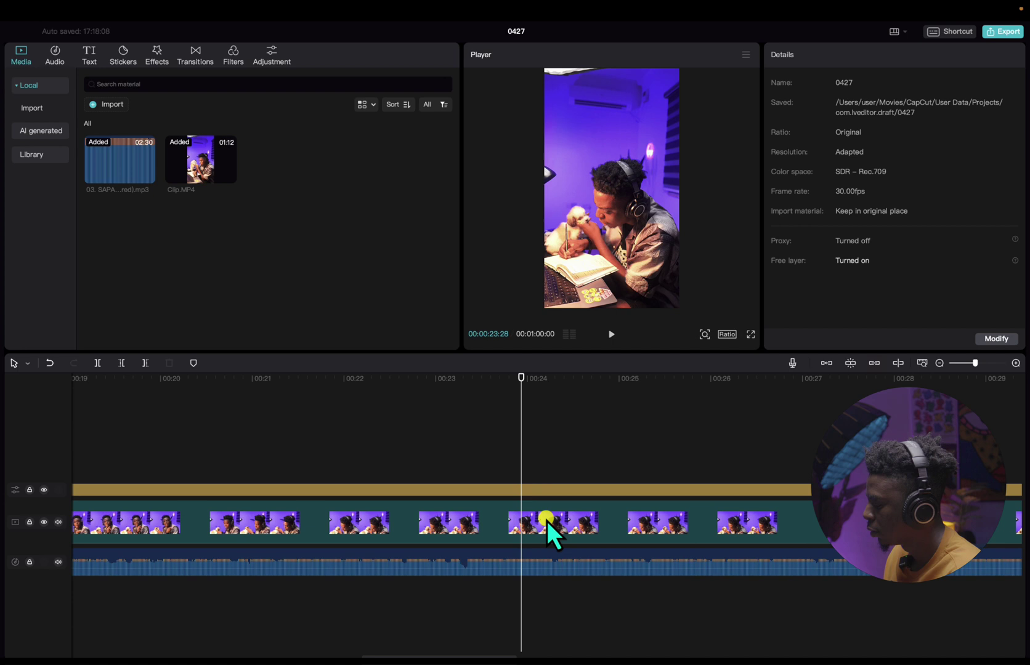
pyautogui.press('space')
pyautogui.keyDown('ctrl'); pyautogui.scroll(-2, 581, 531); pyautogui.keyUp('ctrl')
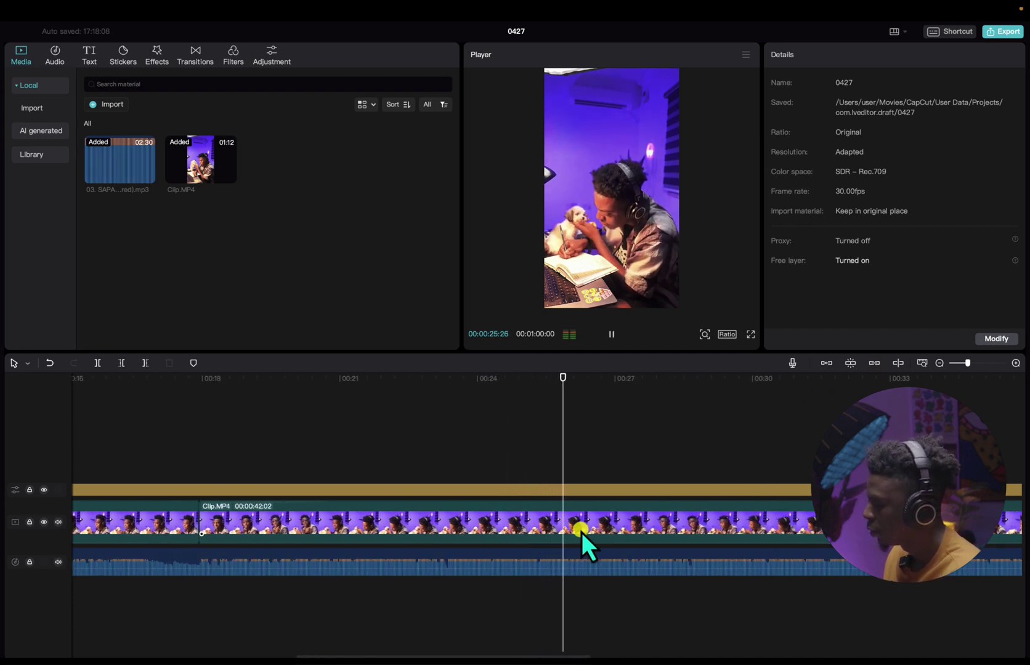
pyautogui.hscroll(2, 582, 531)
pyautogui.press('space')
pyautogui.keyDown('ctrl'); pyautogui.scroll(3, 607, 573); pyautogui.keyUp('ctrl')
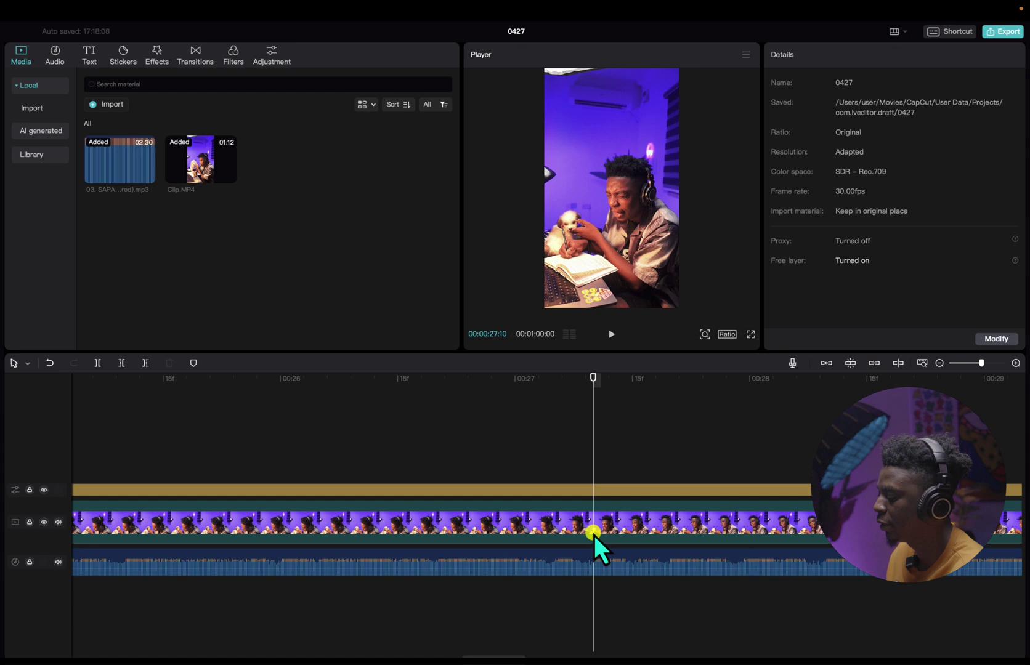
pyautogui.click(595, 525)
pyautogui.hotkey('ctrl', 'b')
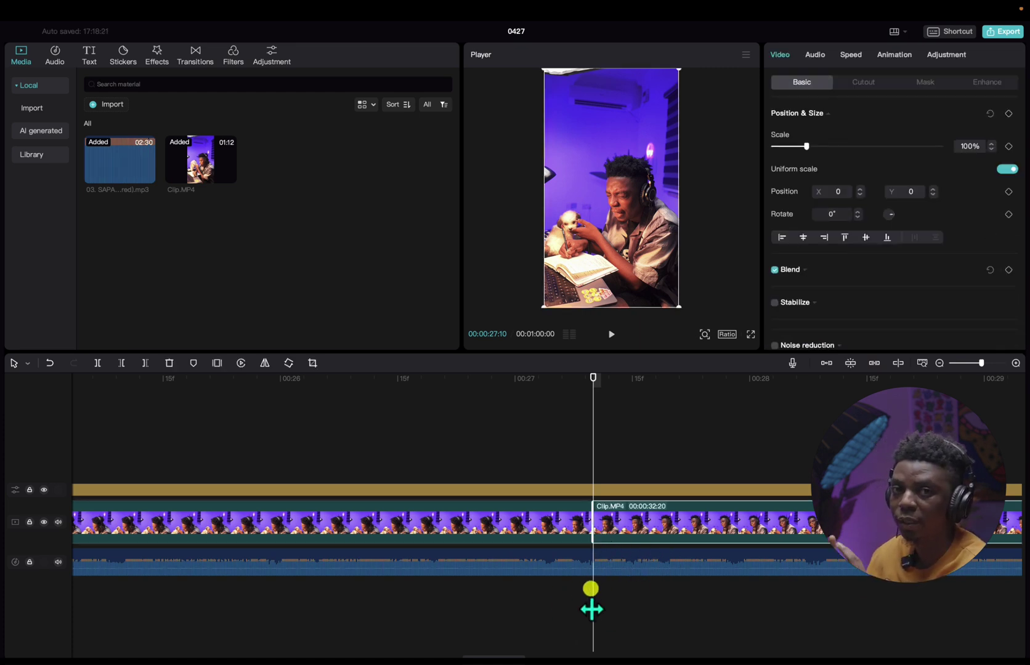
# Cut the clip during playback on the beats at 00:00:32:15 and 00:00:39:09.
pyautogui.press('space')
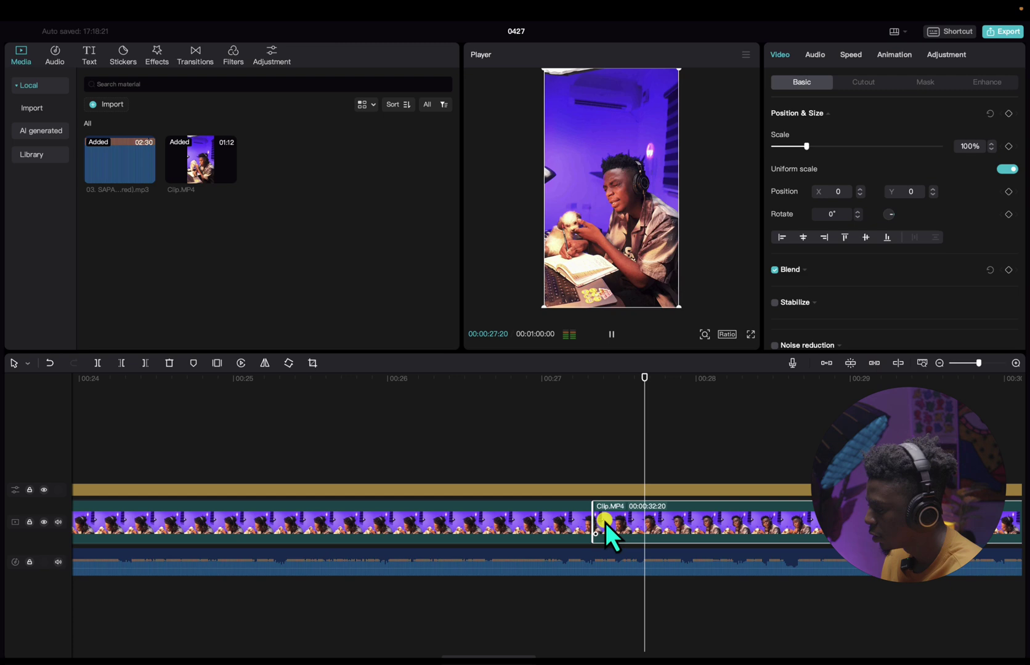
pyautogui.keyDown('ctrl'); pyautogui.scroll(-2, 634, 526); pyautogui.keyUp('ctrl')
pyautogui.hscroll(3, 662, 539)
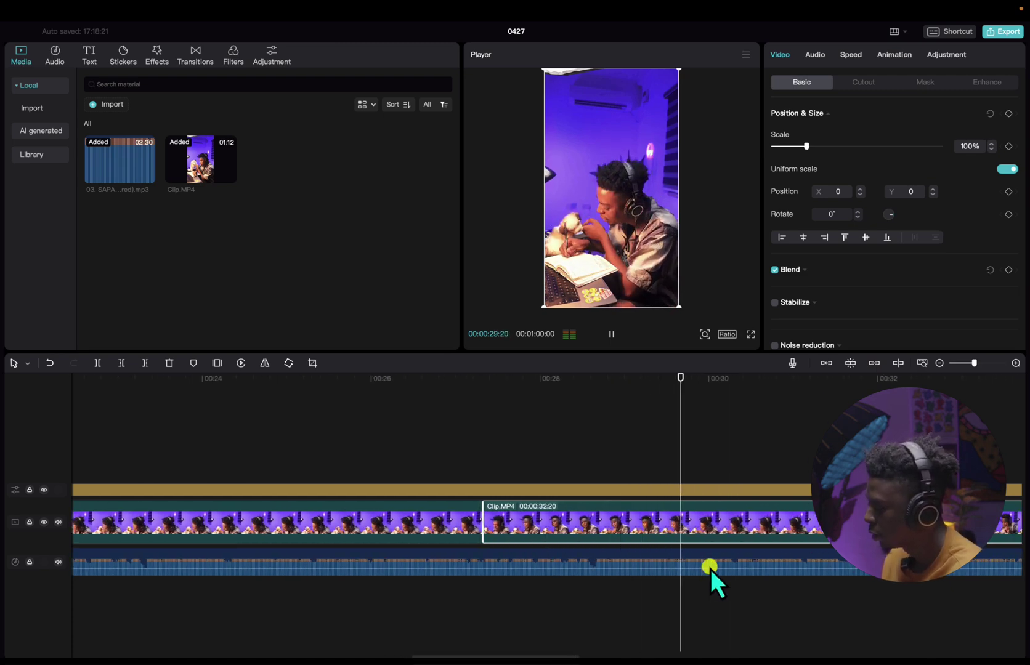
pyautogui.hscroll(5, 710, 568)
pyautogui.hscroll(2, 696, 569)
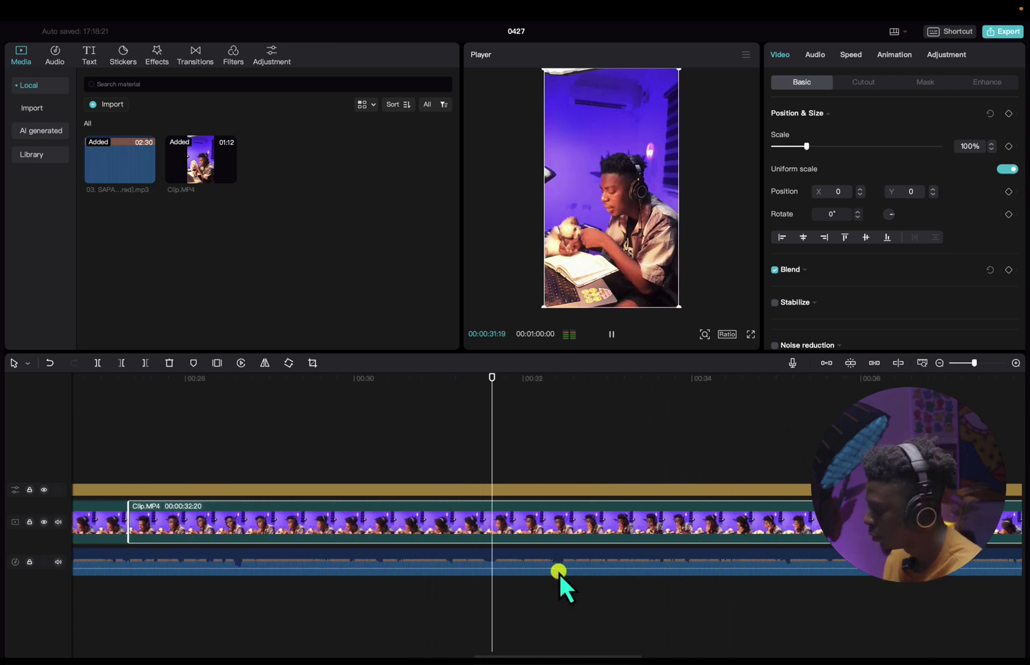
pyautogui.hscroll(3, 559, 573)
pyautogui.press('space')
pyautogui.hotkey('ctrl', 'b')
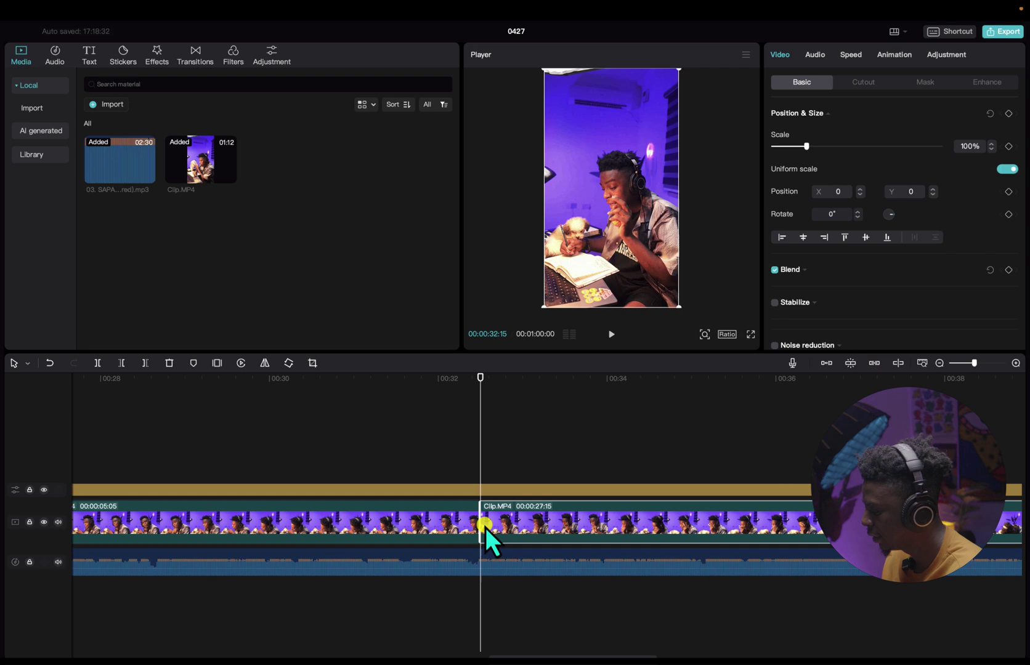
pyautogui.press('space')
pyautogui.keyDown('ctrl'); pyautogui.scroll(-1, 612, 550); pyautogui.keyUp('ctrl')
pyautogui.hscroll(3, 612, 550)
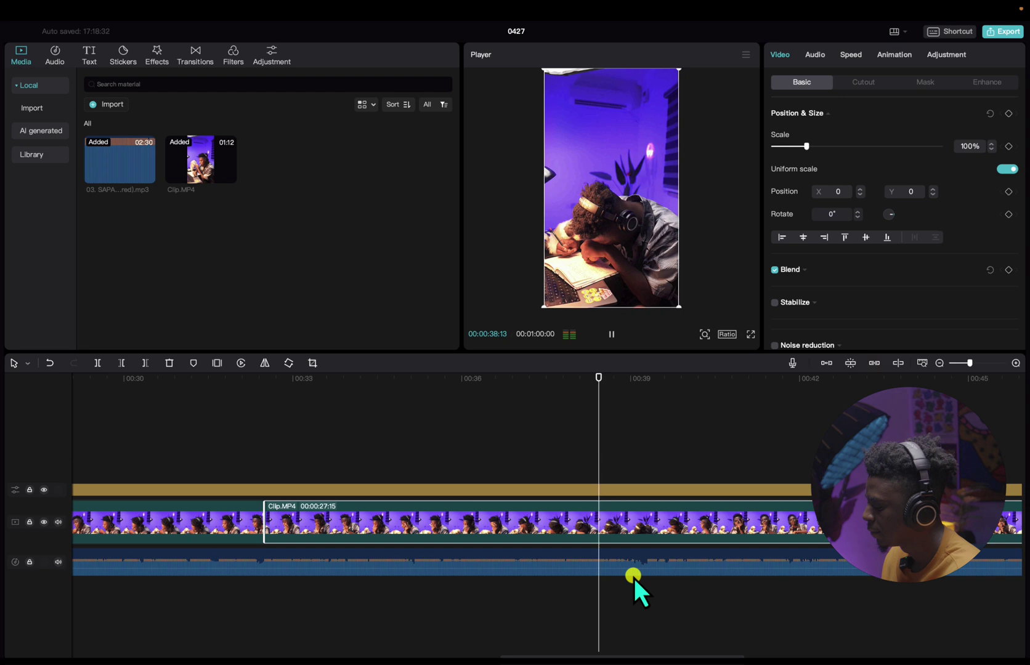
pyautogui.press('space')
pyautogui.hotkey('ctrl', 'b')
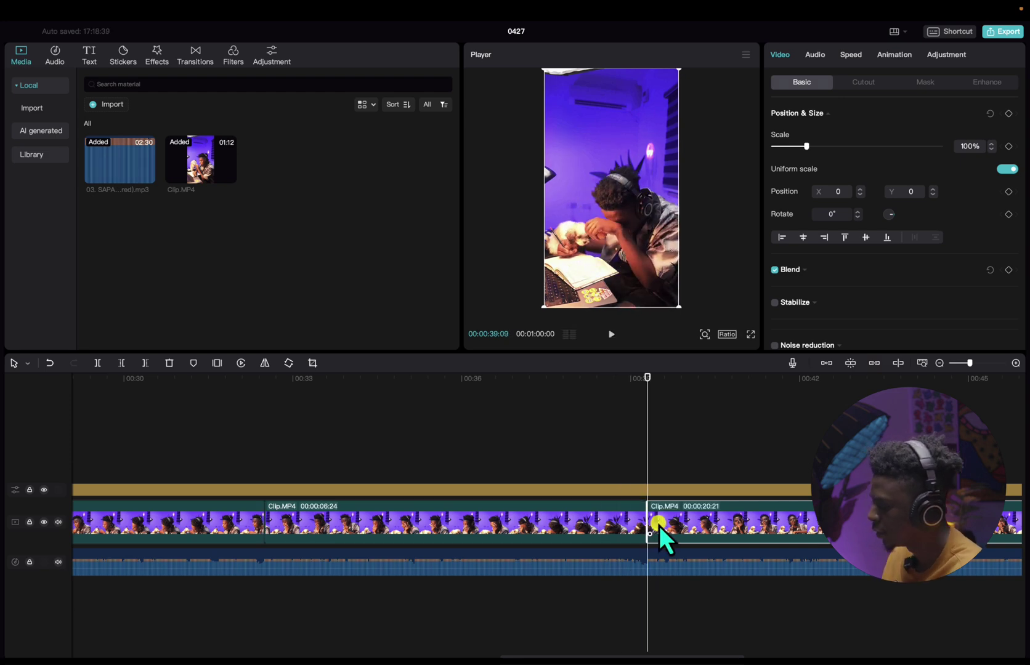
pyautogui.press('space')
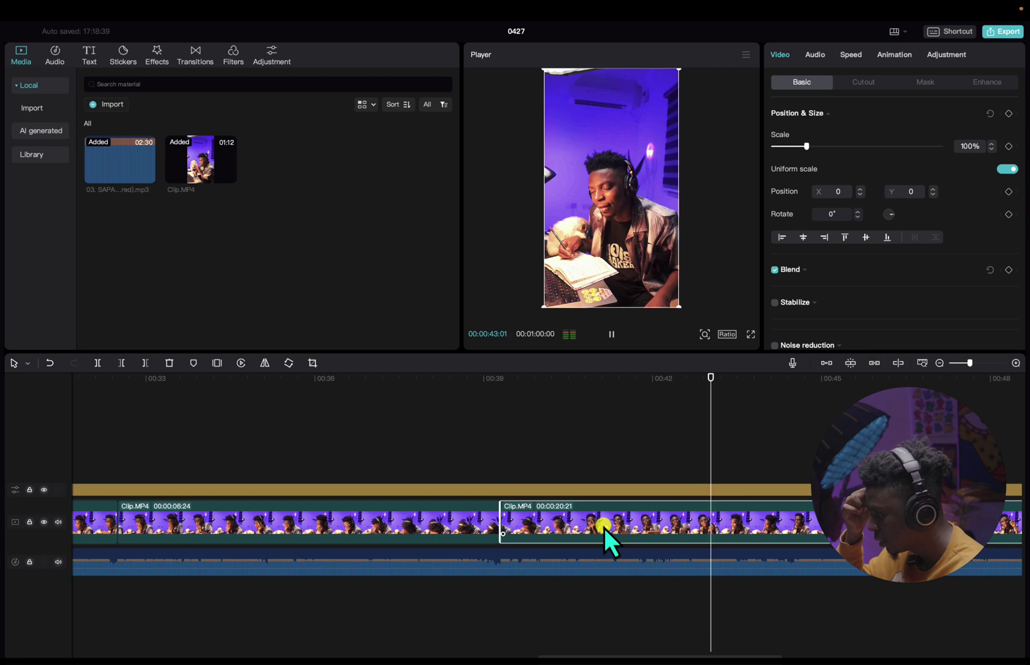
# Cut at 00:00:44:16, then select the final piece near 50 seconds.
pyautogui.press('space')
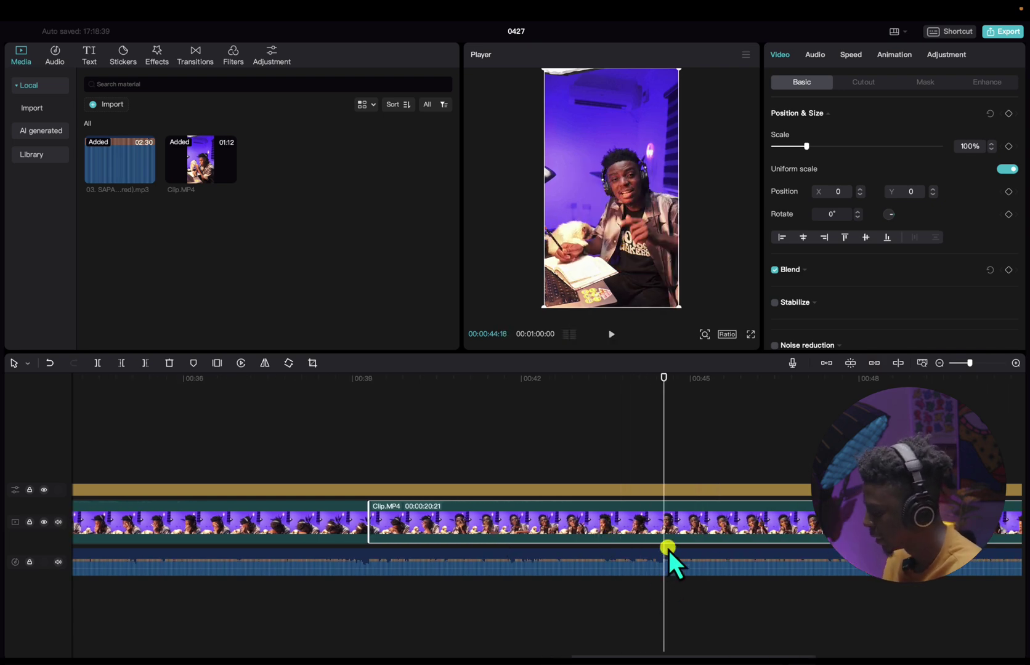
pyautogui.hotkey('ctrl', 'b')
pyautogui.hscroll(5, 672, 551)
pyautogui.press('space')
pyautogui.scroll(-3, 634, 533)
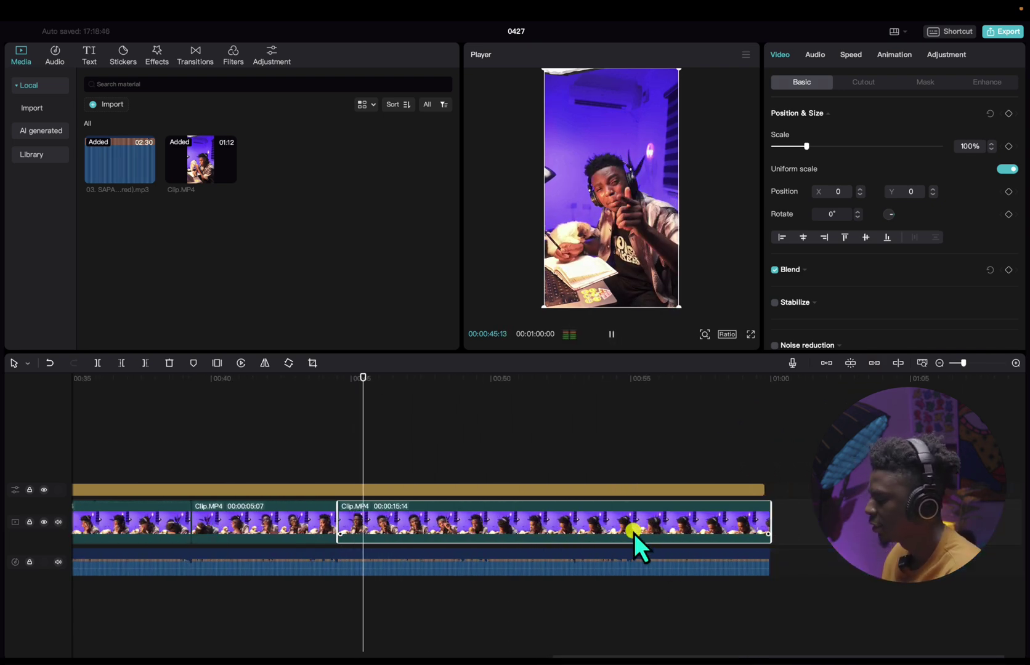
pyautogui.hscroll(2, 463, 555)
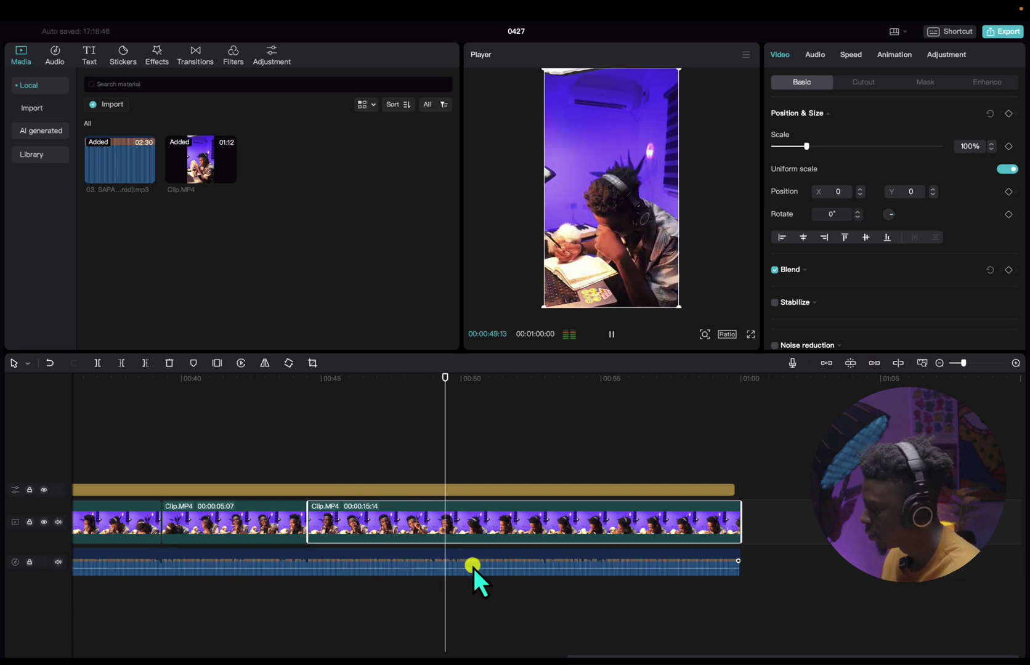
pyautogui.click(477, 536)
pyautogui.scroll(-5, 477, 536)
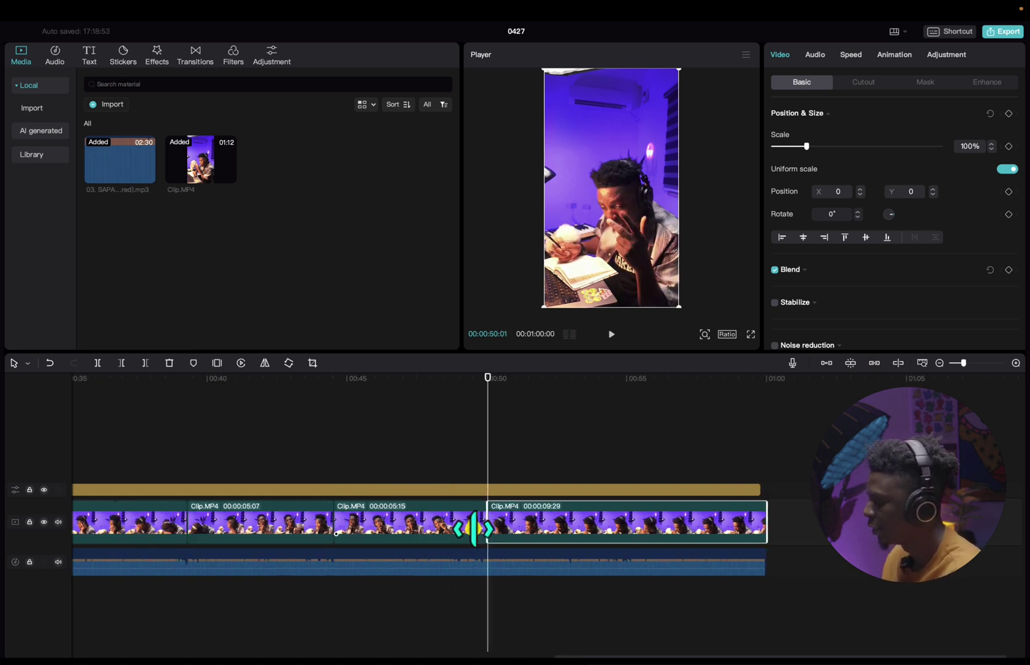
# Select the 9:12 clip and add a Scale keyframe at its start, 00:18:05.
pyautogui.click(323, 583)
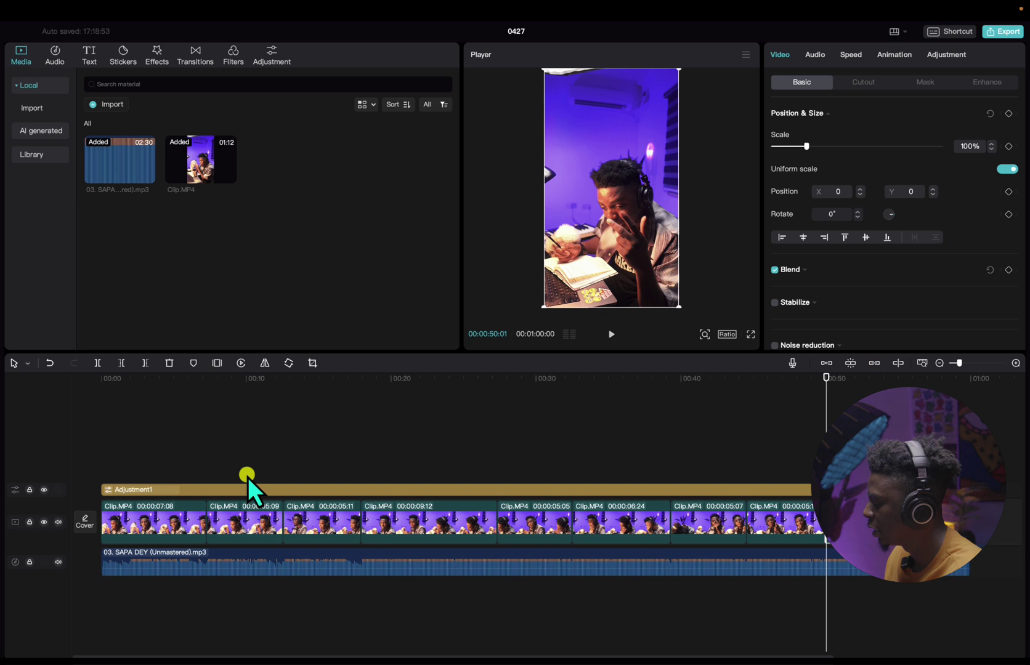
pyautogui.click(227, 454)
pyautogui.moveTo(234, 393); pyautogui.dragTo(425, 425)
pyautogui.click(437, 508)
pyautogui.click(436, 514)
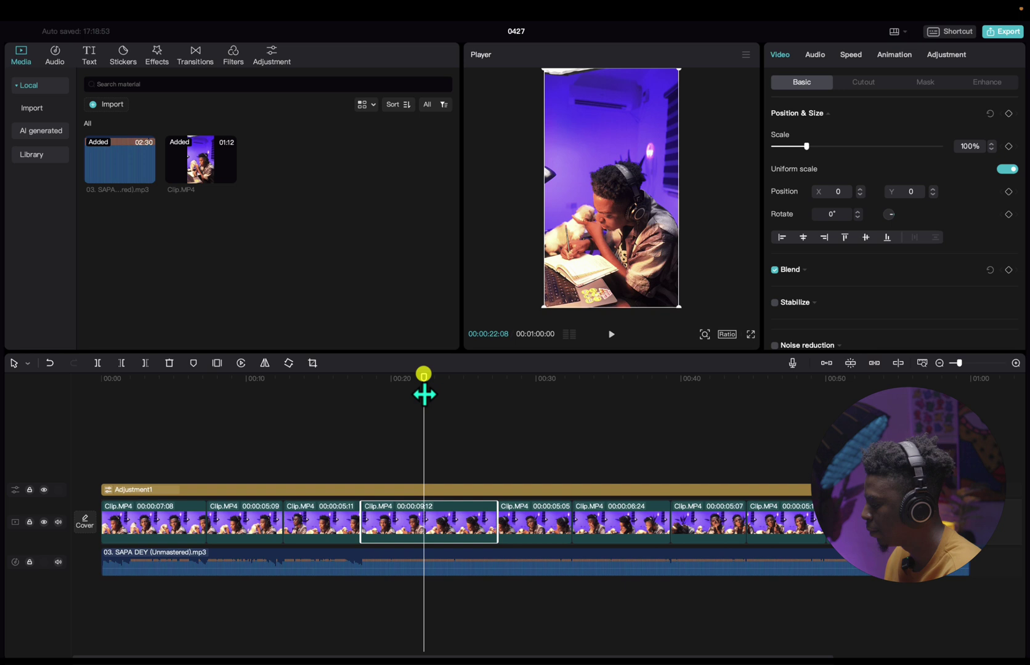
pyautogui.moveTo(424, 394); pyautogui.dragTo(365, 403)
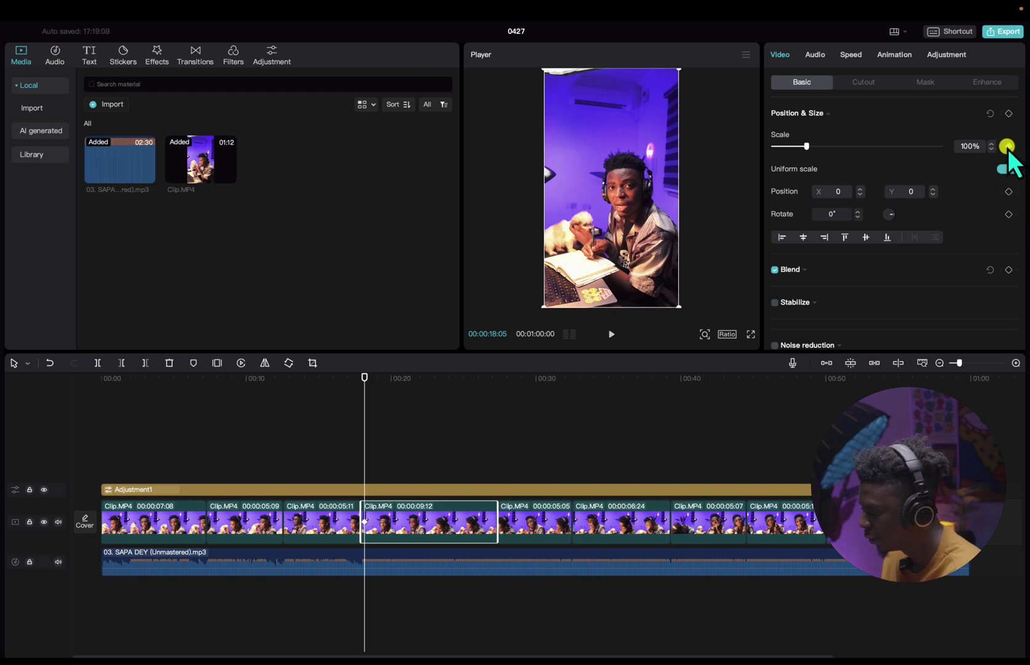
# At 00:27:04, raise the clip's Scale to 114% and play back the slow zoom.
pyautogui.scroll(5, 363, 530)
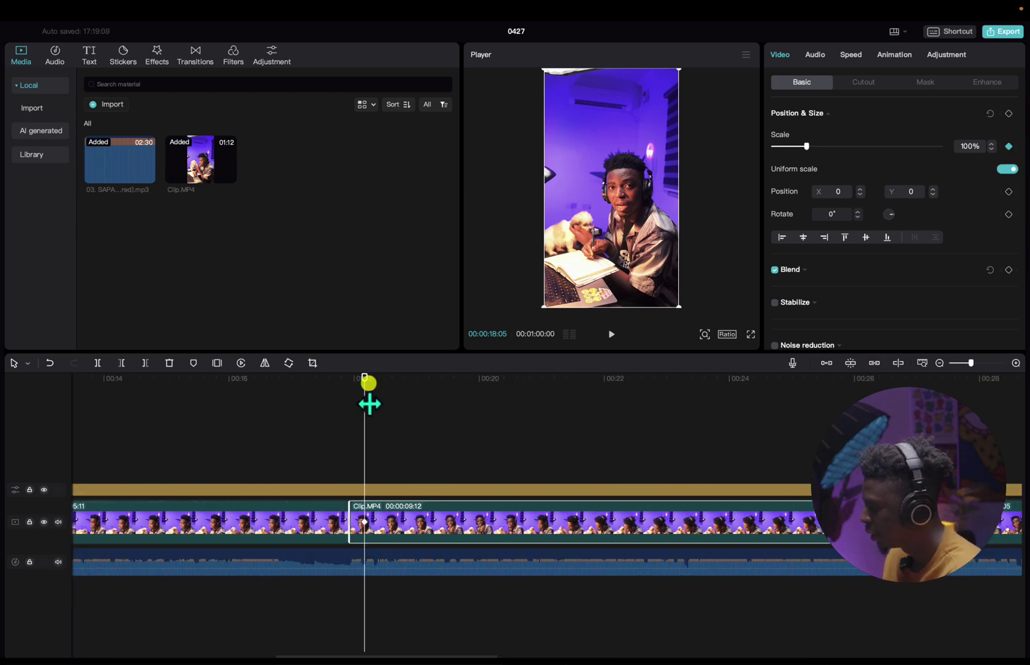
pyautogui.moveTo(370, 404); pyautogui.dragTo(924, 404)
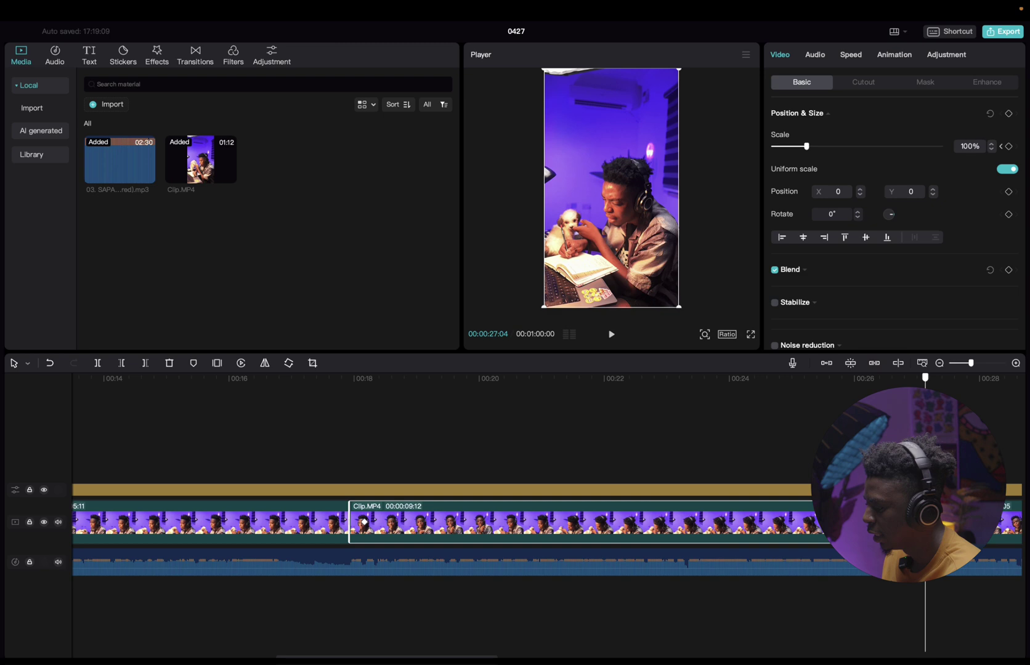
pyautogui.click(802, 146)
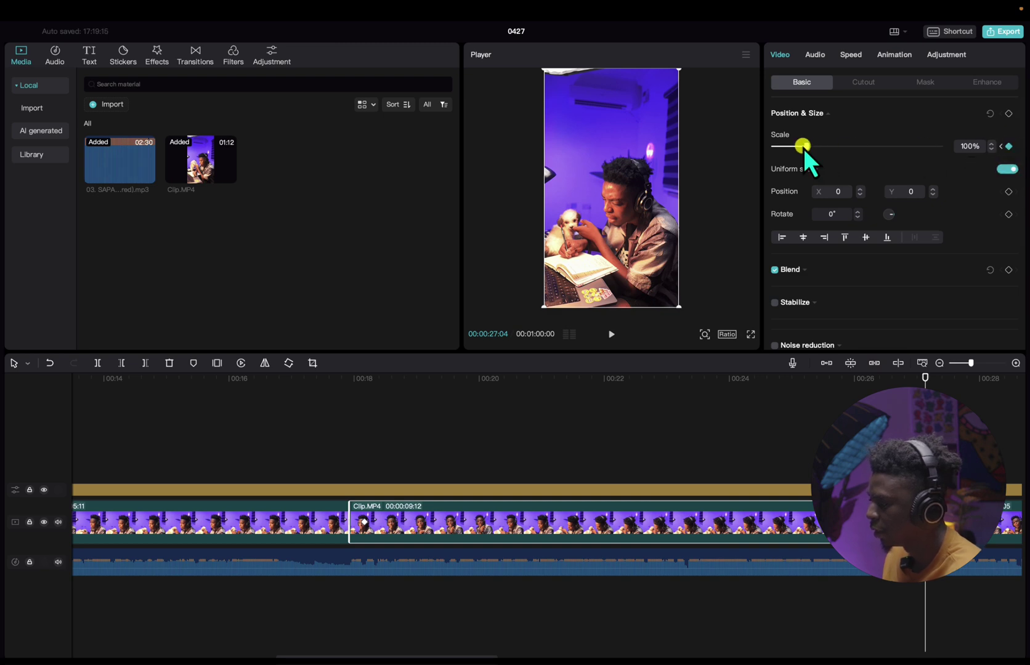
pyautogui.moveTo(805, 146); pyautogui.dragTo(811, 146)
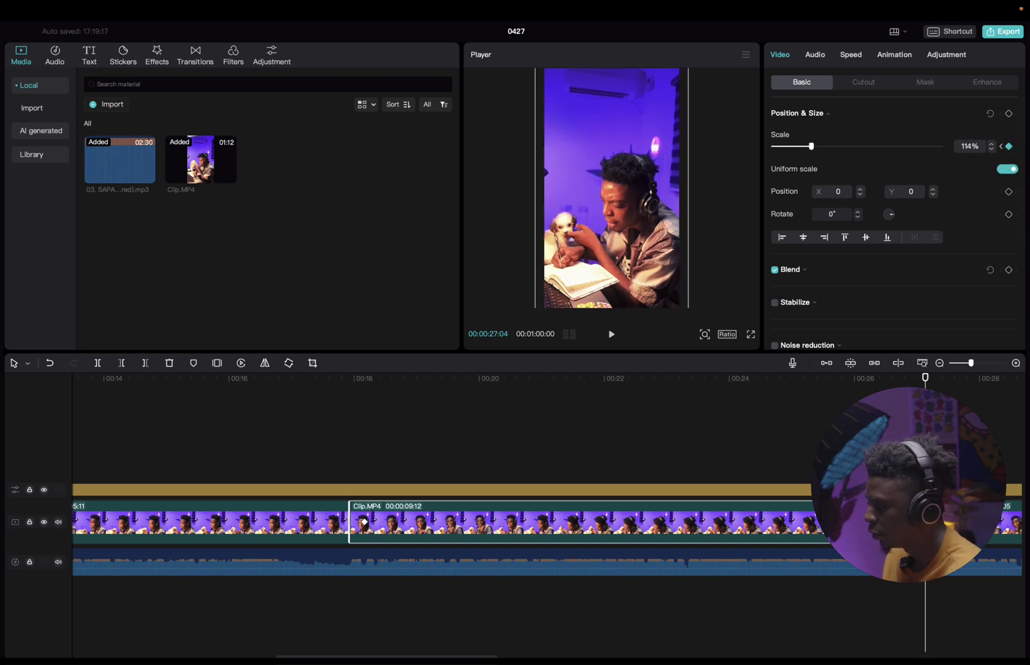
pyautogui.click(417, 447)
pyautogui.press('space')
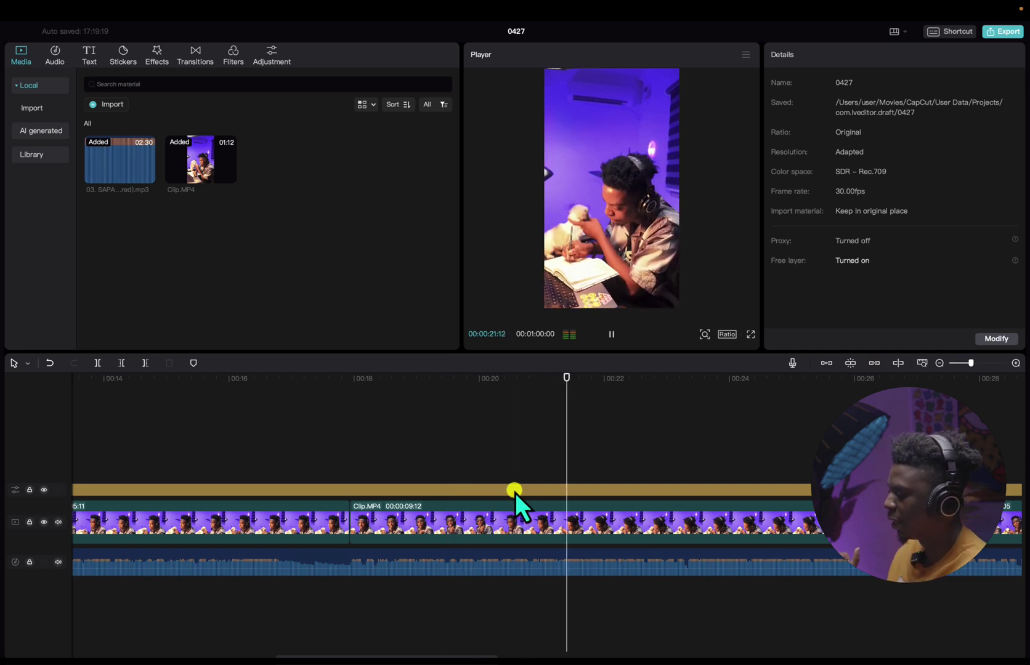
pyautogui.scroll(-2, 685, 513)
pyautogui.hscroll(2, 676, 510)
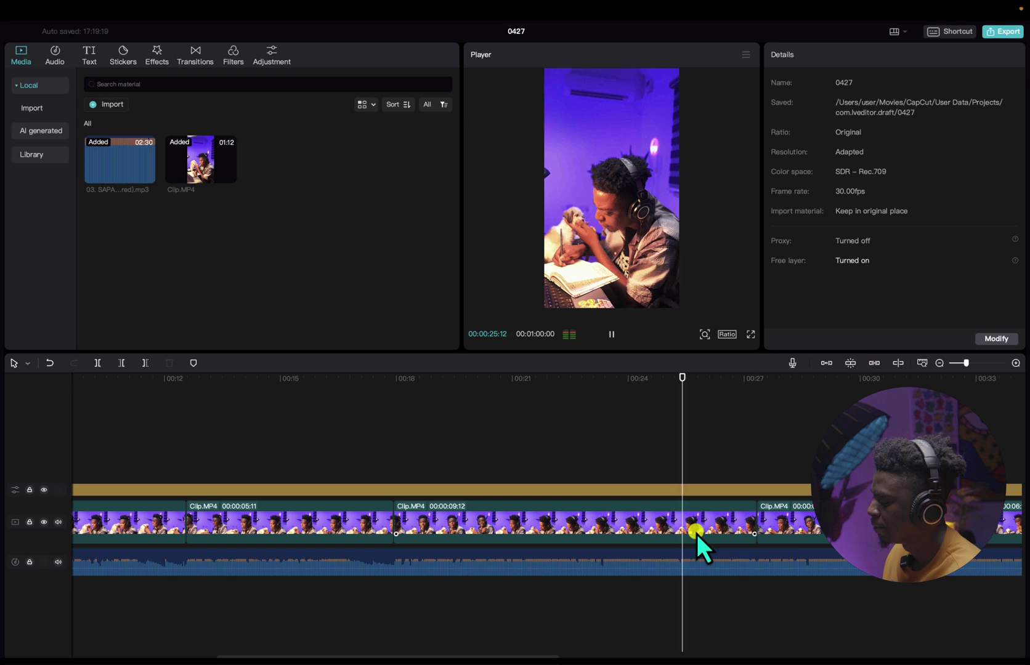
pyautogui.hscroll(2, 697, 534)
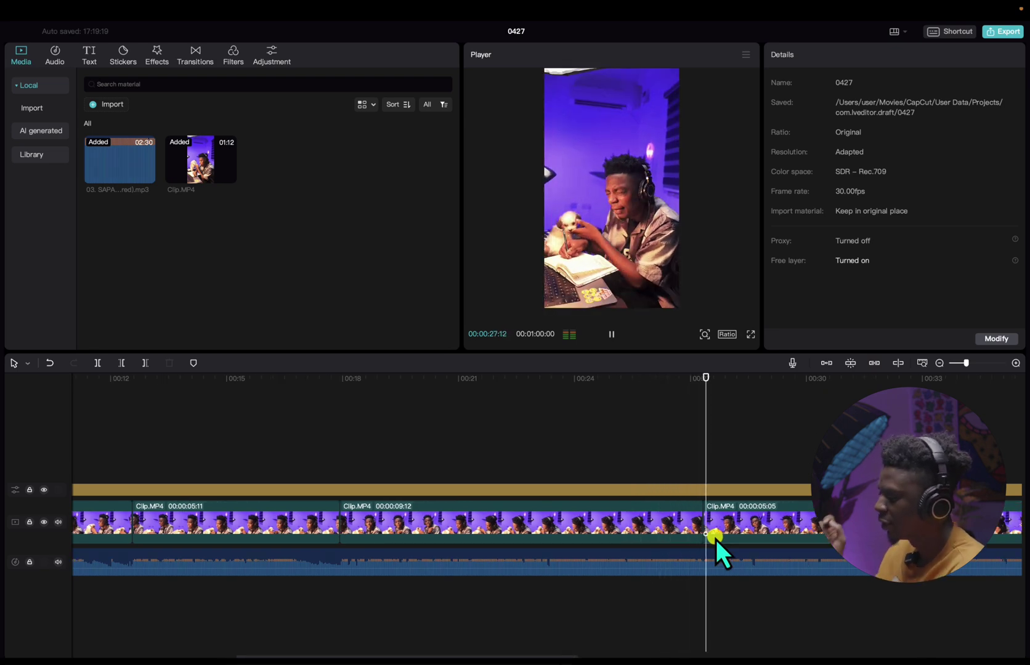